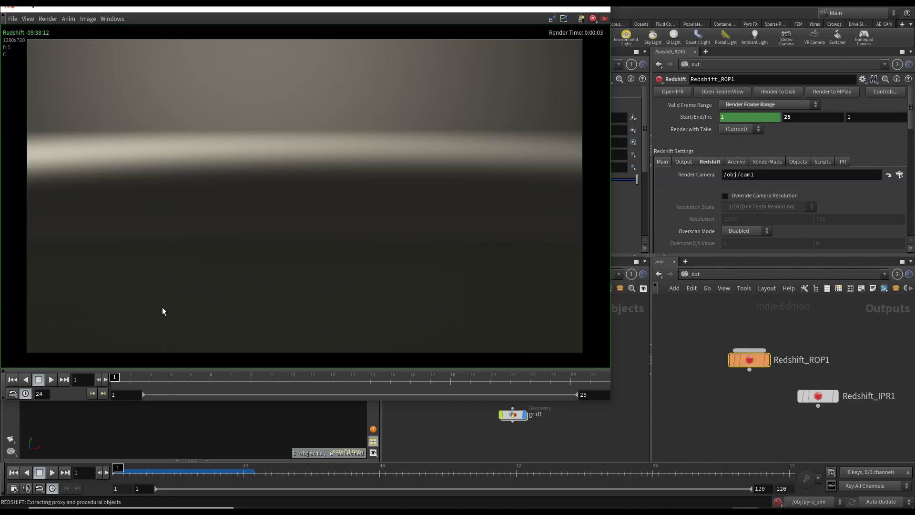
Play back the rendered explosion frames, scrub to frame 20 and later, and zoom in on the image.
{"action": "left_click", "coordinate": [52, 379]}
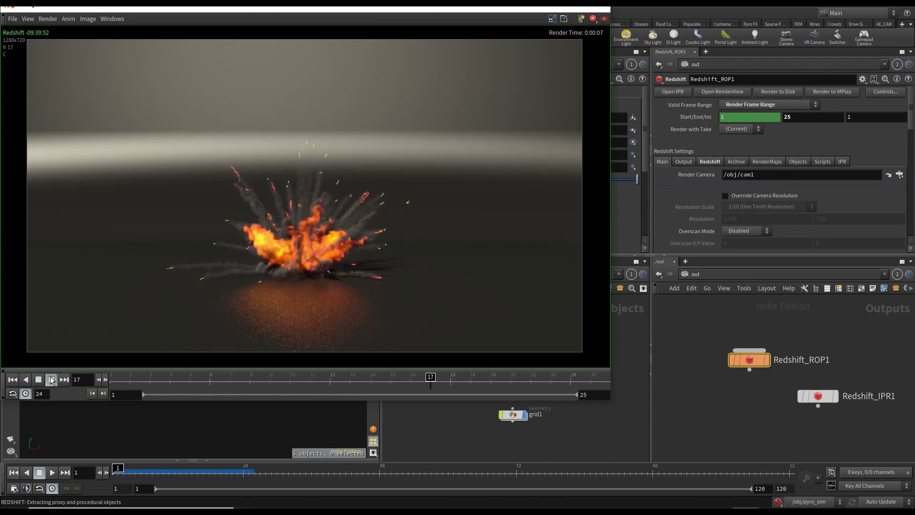
{"action": "left_click_drag", "start_coordinate": [169, 378], "coordinate": [309, 384]}
{"action": "scroll", "coordinate": [259, 208], "scroll_direction": "up", "scroll_amount": 5}
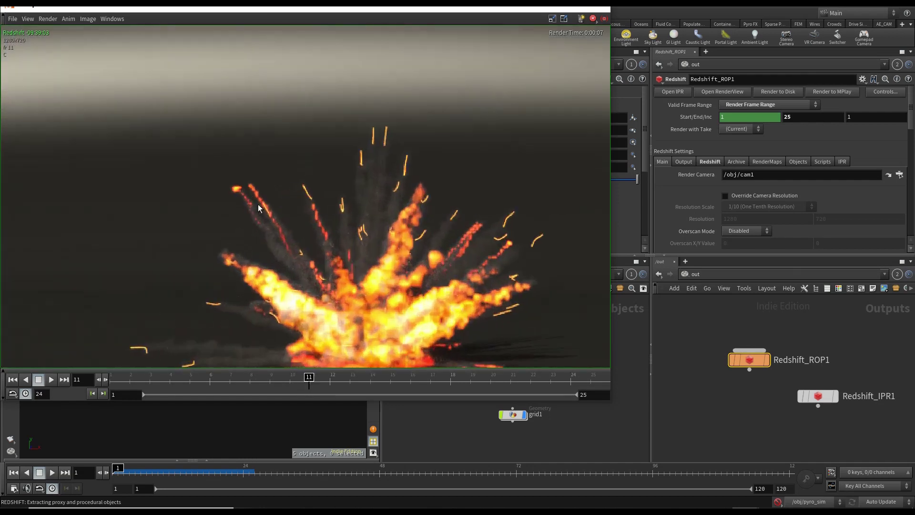
{"action": "scroll", "coordinate": [259, 208], "scroll_direction": "up", "scroll_amount": 2}
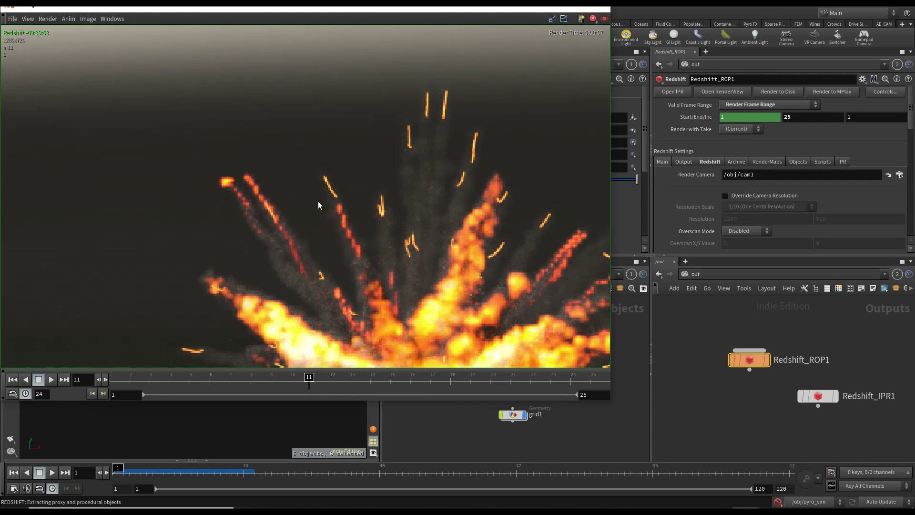
{"action": "mouse_move", "coordinate": [309, 377]}
{"action": "left_mouse_down"}
{"action": "mouse_move", "coordinate": [341, 378]}
{"action": "mouse_move", "coordinate": [275, 377]}
{"action": "mouse_move", "coordinate": [395, 379]}
{"action": "mouse_move", "coordinate": [276, 382]}
{"action": "mouse_move", "coordinate": [297, 381]}
{"action": "left_mouse_up"}
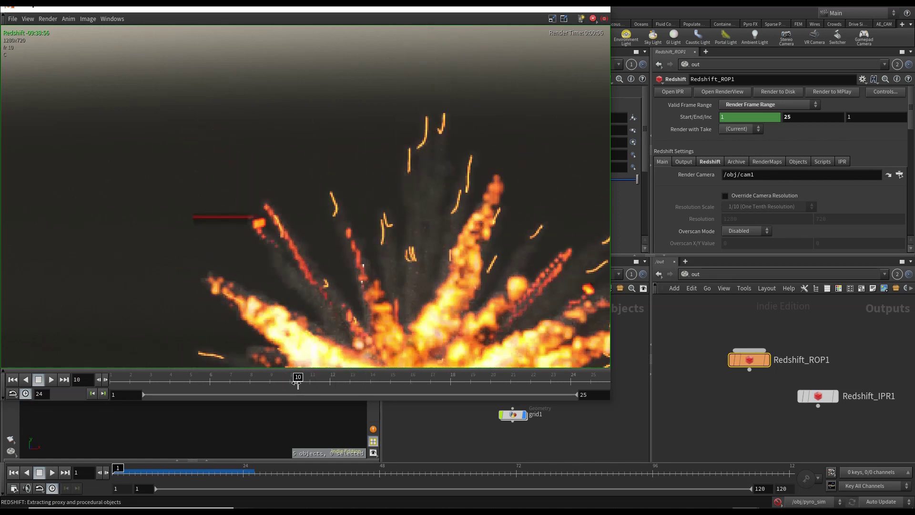
{"action": "scroll", "coordinate": [304, 248], "scroll_direction": "down", "scroll_amount": 3}
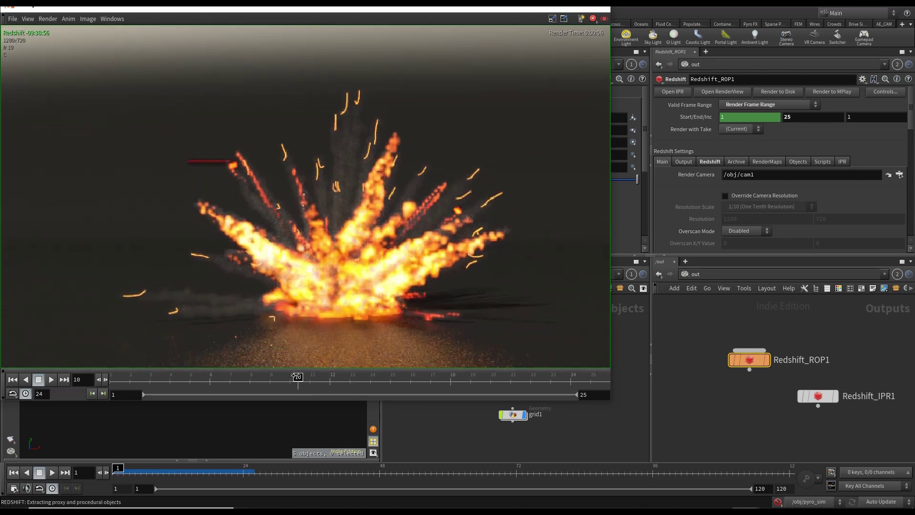
{"action": "left_click_drag", "start_coordinate": [297, 376], "coordinate": [441, 320]}
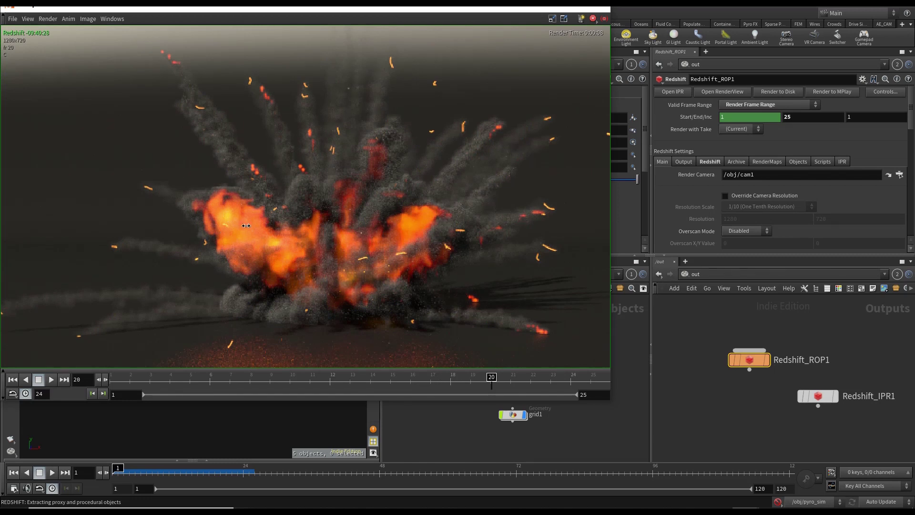
{"action": "left_click_drag", "start_coordinate": [491, 378], "coordinate": [586, 329]}
{"action": "left_click_drag", "start_coordinate": [408, 202], "coordinate": [370, 168]}
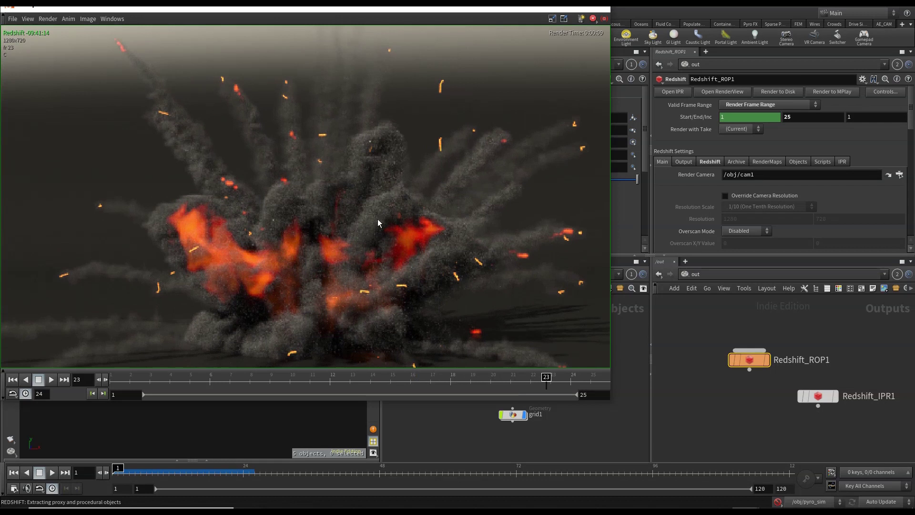
{"action": "scroll", "coordinate": [377, 223], "scroll_direction": "down", "scroll_amount": 2}
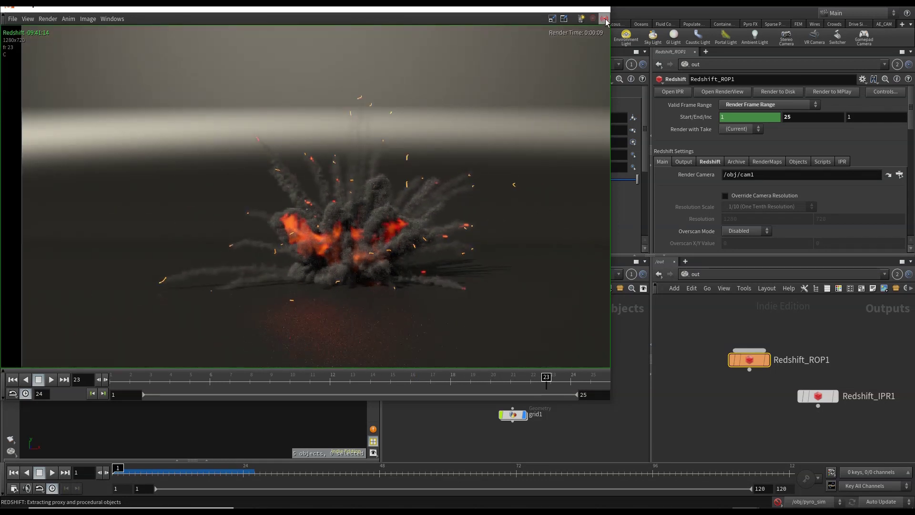
Close the render view and show the rasterize node's parameters inside trails_src.
{"action": "left_click", "coordinate": [622, 421]}
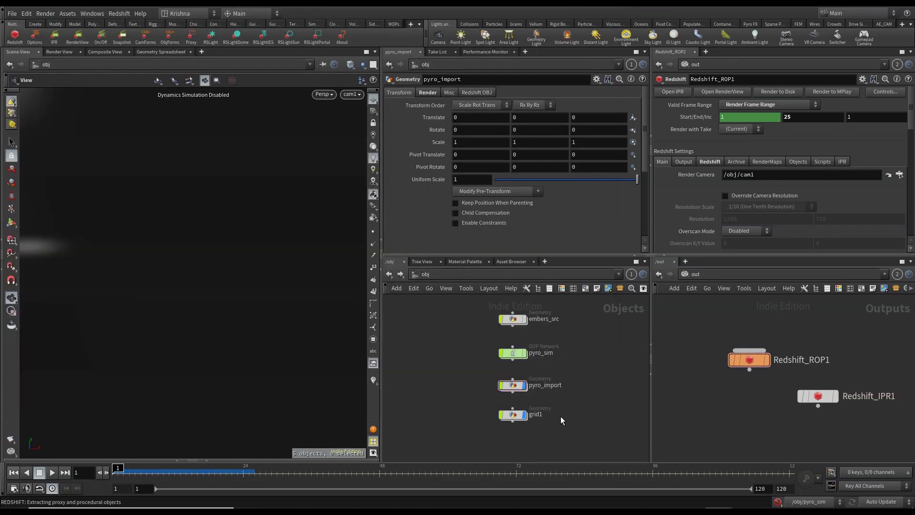
{"action": "middle_click_drag", "start_coordinate": [459, 339], "coordinate": [463, 398]}
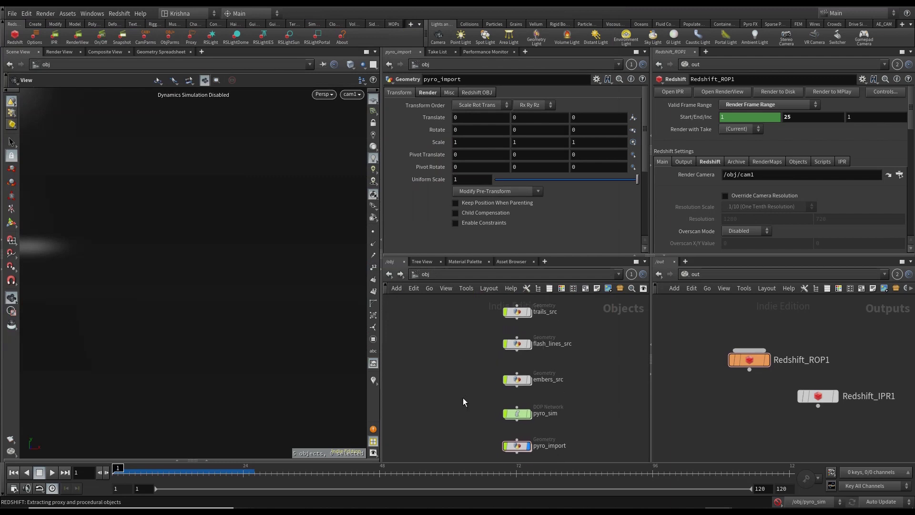
{"action": "middle_click_drag", "start_coordinate": [603, 334], "coordinate": [601, 379]}
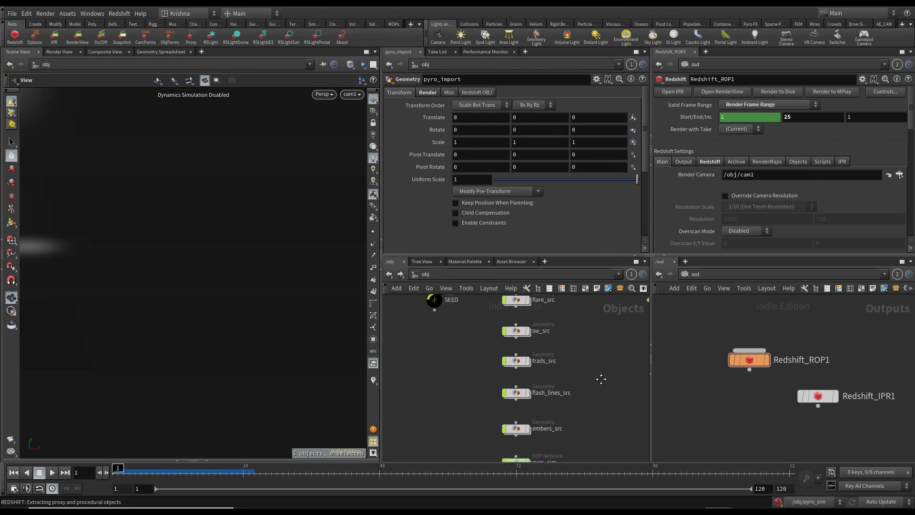
{"action": "double_click", "coordinate": [517, 361]}
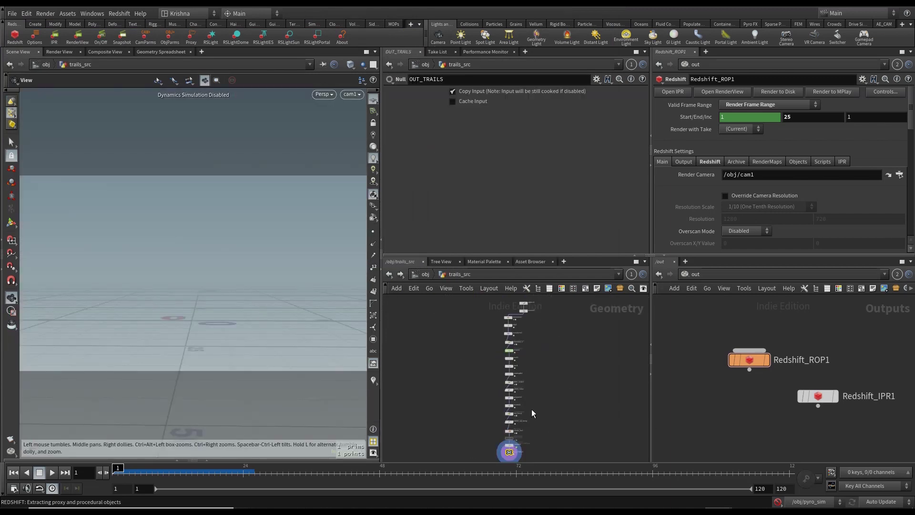
{"action": "middle_click_drag", "start_coordinate": [516, 443], "coordinate": [521, 407]}
{"action": "scroll", "coordinate": [573, 435], "scroll_direction": "up", "scroll_amount": 3}
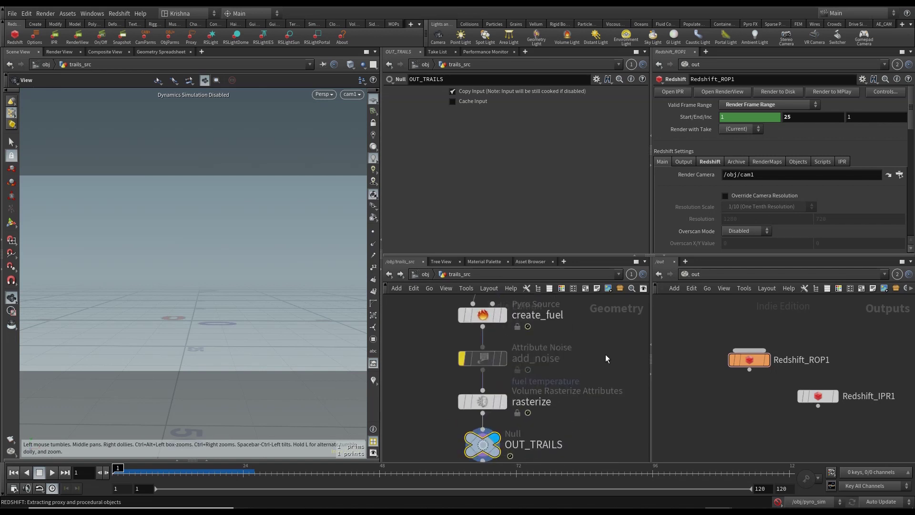
{"action": "left_click", "coordinate": [497, 399]}
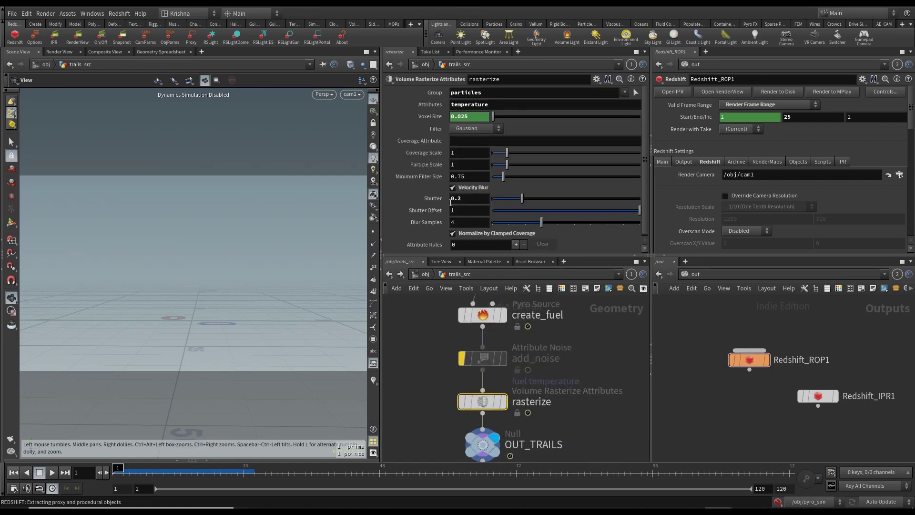
Revert Shutter to its 0.5 default, set Blur Samples to 8, re-enable simulation, and save.
{"action": "right_click", "coordinate": [437, 198]}
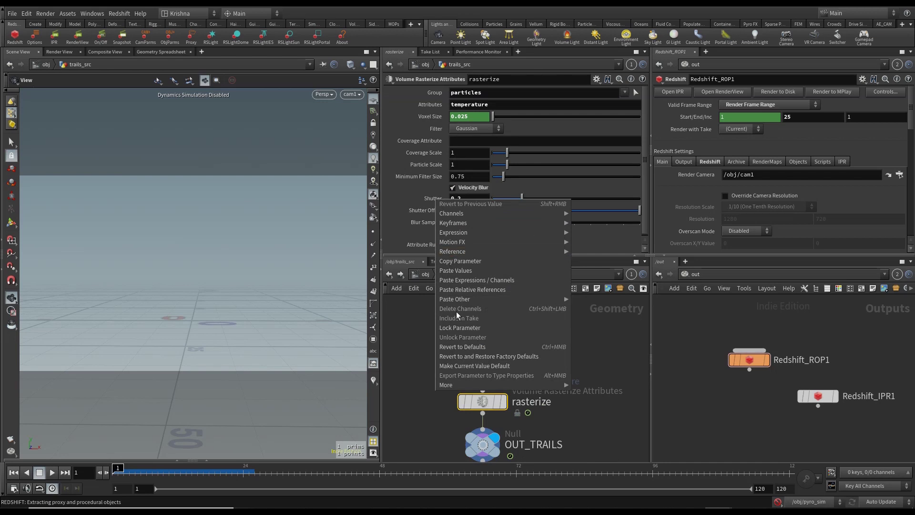
{"action": "left_click", "coordinate": [463, 347]}
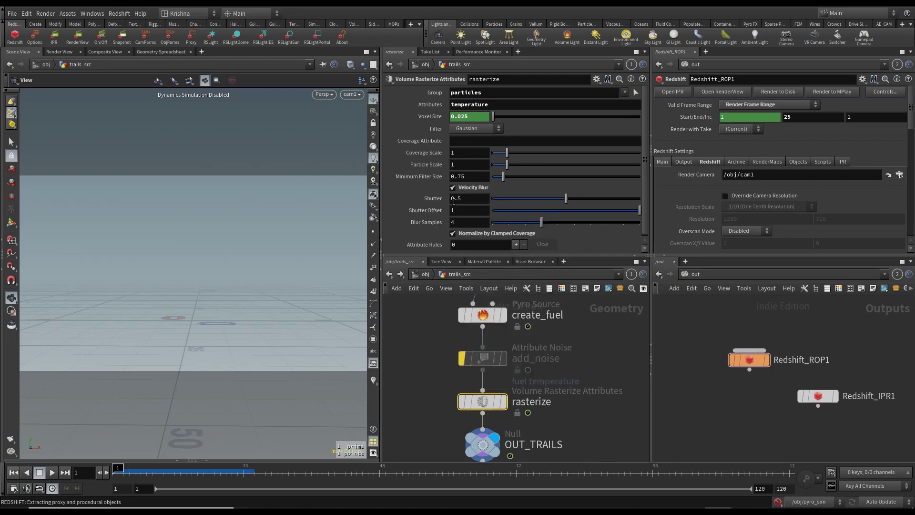
{"action": "left_click", "coordinate": [462, 221]}
{"action": "type", "text": "8"}
{"action": "key", "text": "Return"}
{"action": "left_click", "coordinate": [52, 472]}
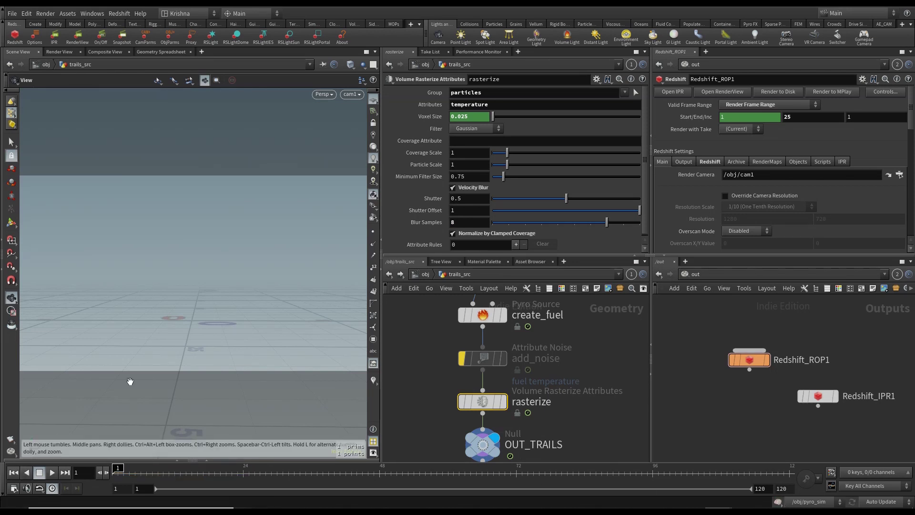
{"action": "key", "text": "ctrl+s"}
Go back up to /obj and dive into the pyro_sim network.
{"action": "left_click", "coordinate": [425, 274]}
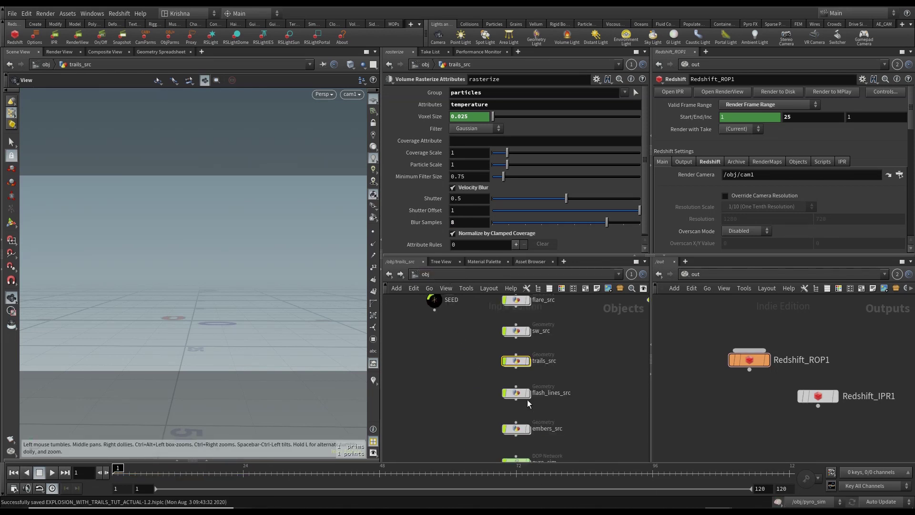
{"action": "scroll", "coordinate": [553, 420], "scroll_direction": "up", "scroll_amount": 2}
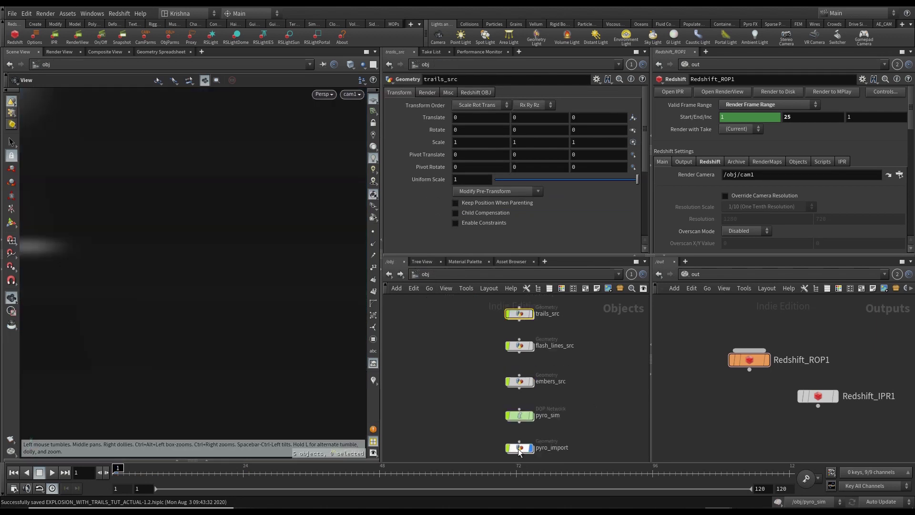
{"action": "scroll", "coordinate": [512, 386], "scroll_direction": "up", "scroll_amount": 3}
{"action": "double_click", "coordinate": [502, 371]}
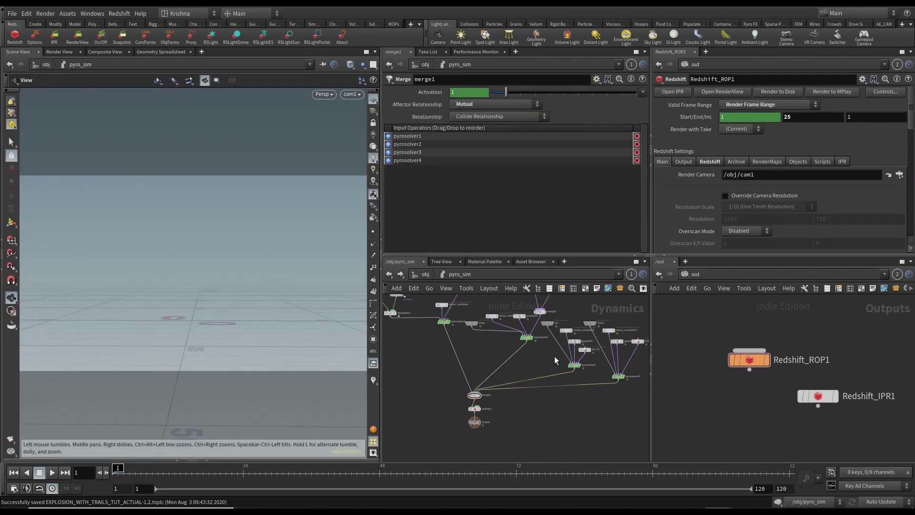
Rename the flares smoke object to 'trails'.
{"action": "scroll", "coordinate": [584, 401], "scroll_direction": "up", "scroll_amount": 4}
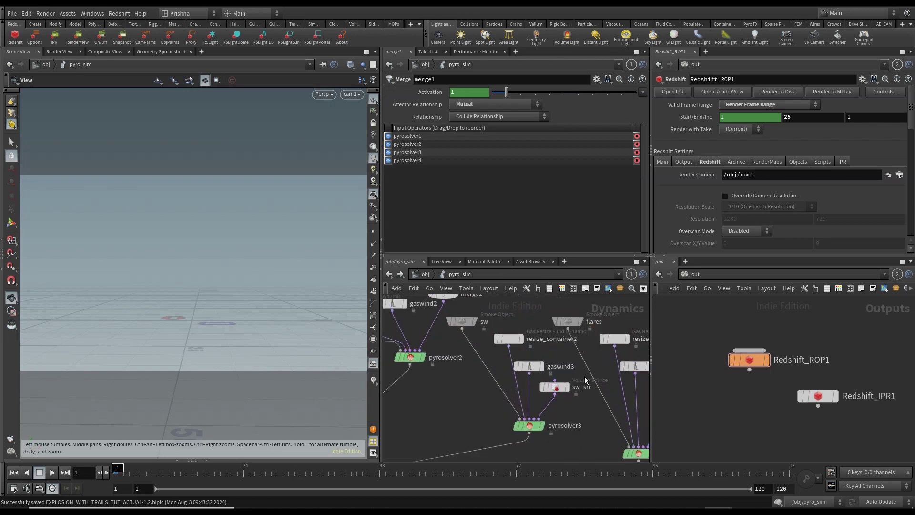
{"action": "scroll", "coordinate": [547, 373], "scroll_direction": "down", "scroll_amount": 2}
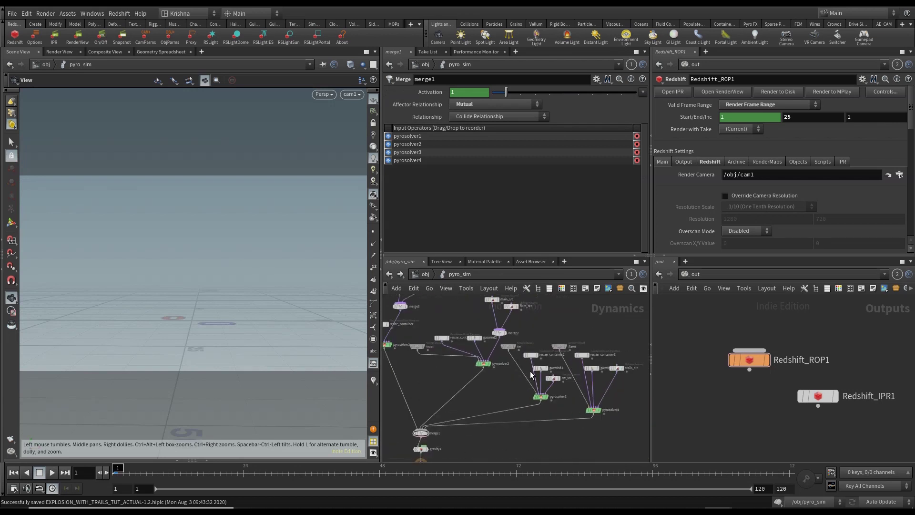
{"action": "scroll", "coordinate": [531, 375], "scroll_direction": "up", "scroll_amount": 2}
{"action": "scroll", "coordinate": [587, 349], "scroll_direction": "up", "scroll_amount": 3}
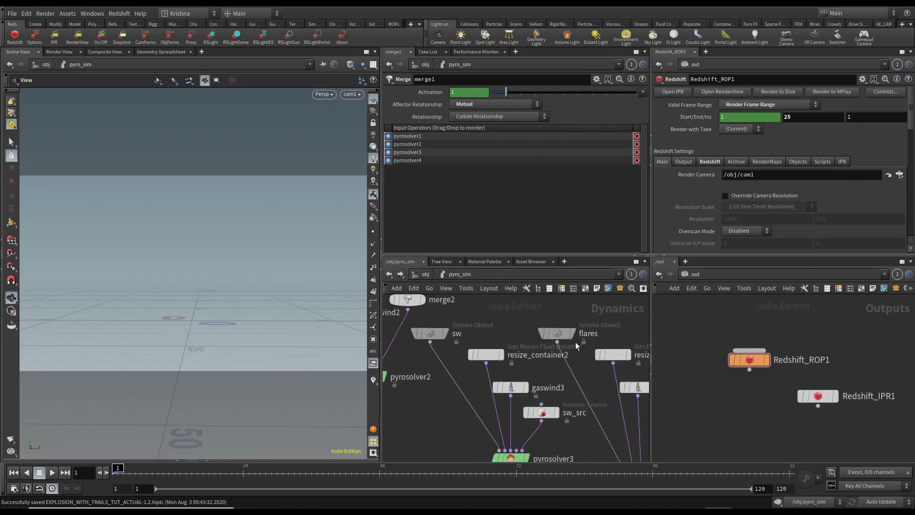
{"action": "double_click", "coordinate": [584, 335]}
{"action": "type", "text": "t"}
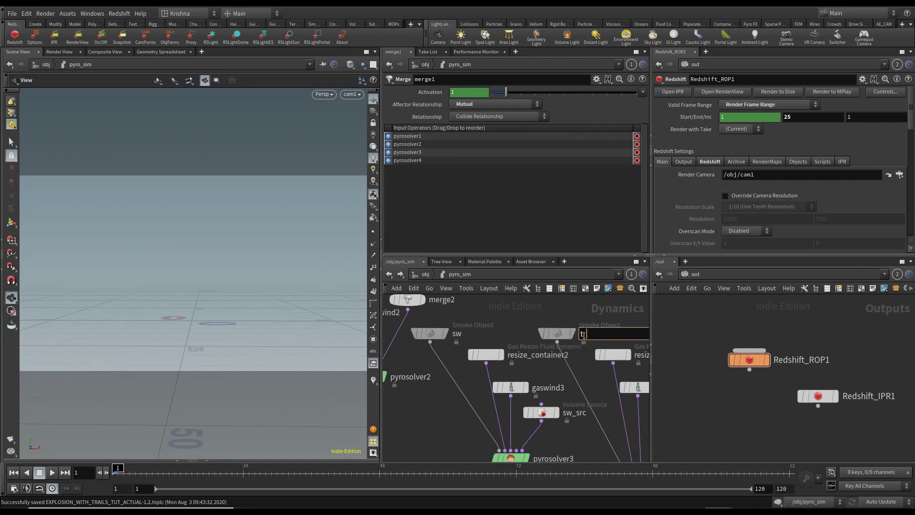
{"action": "type", "text": "rails"}
{"action": "key", "text": "Return"}
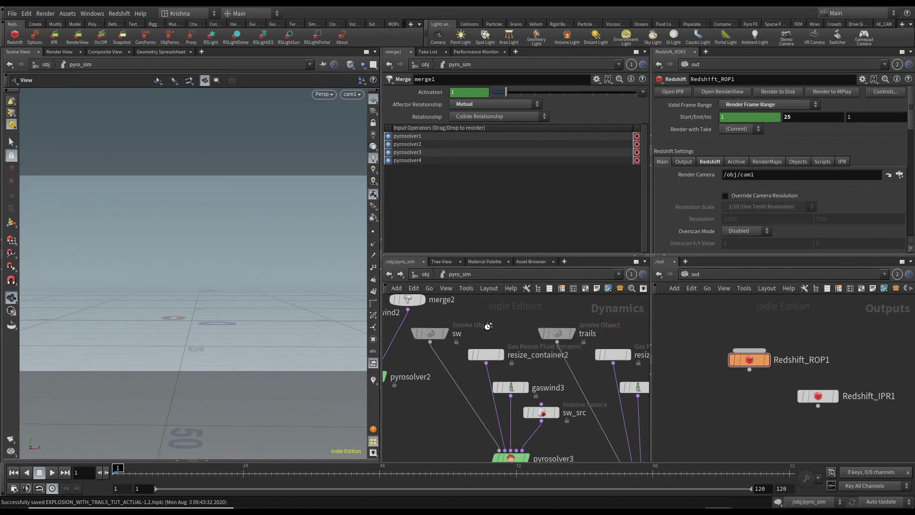
Cut merge1's wires from pyrosolver1, 2 and 3, then frame the whole network.
{"action": "scroll", "coordinate": [477, 400], "scroll_direction": "down", "scroll_amount": 3}
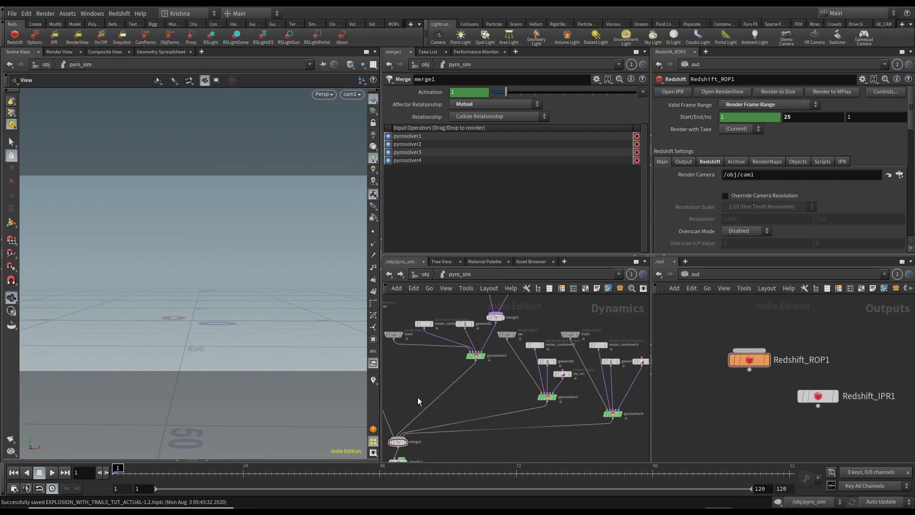
{"action": "middle_click_drag", "start_coordinate": [418, 397], "coordinate": [447, 393]}
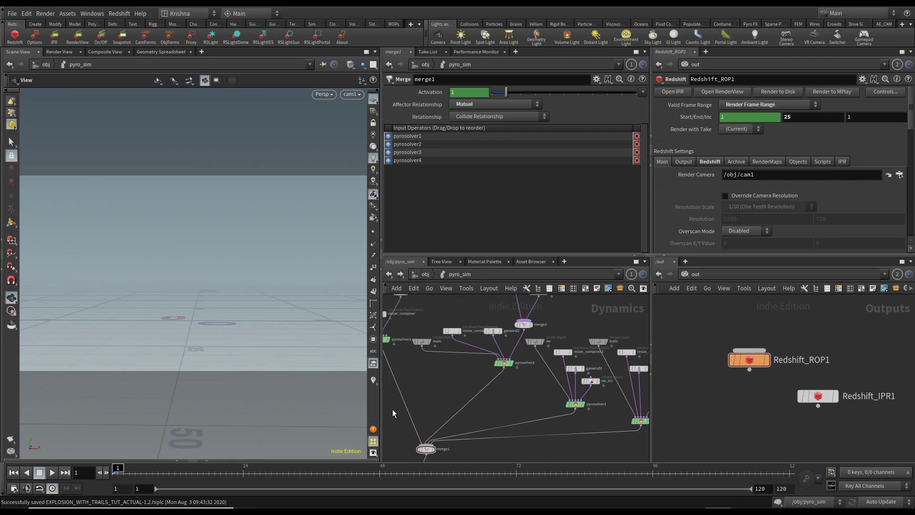
{"action": "key", "text": "y"}
{"action": "mouse_move", "coordinate": [393, 409]}
{"action": "left_mouse_down"}
{"action": "mouse_move", "coordinate": [522, 415]}
{"action": "mouse_move", "coordinate": [541, 425]}
{"action": "left_mouse_up"}
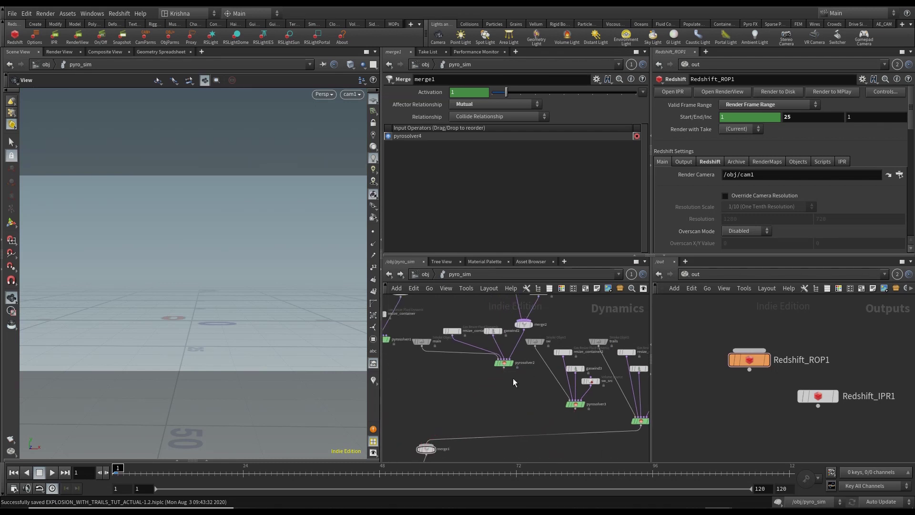
{"action": "middle_click_drag", "start_coordinate": [454, 359], "coordinate": [477, 395]}
{"action": "key", "text": "h"}
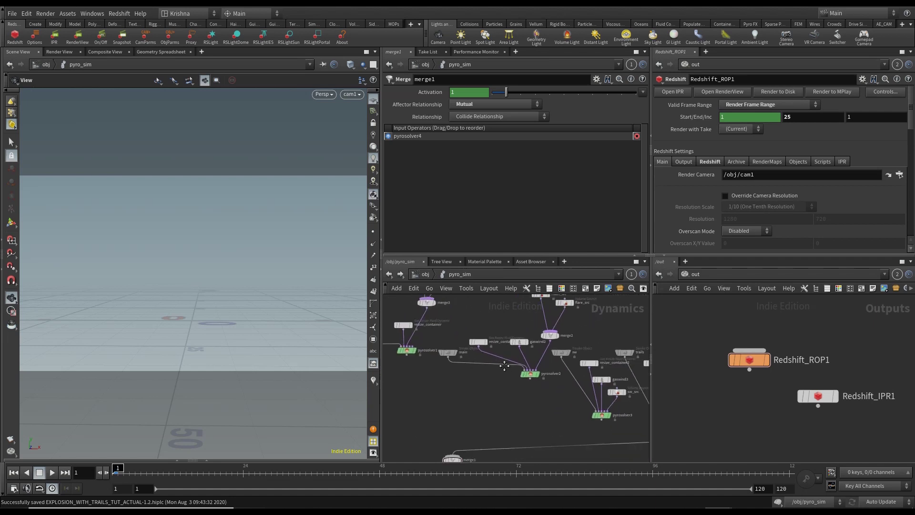
{"action": "left_click", "coordinate": [52, 473]}
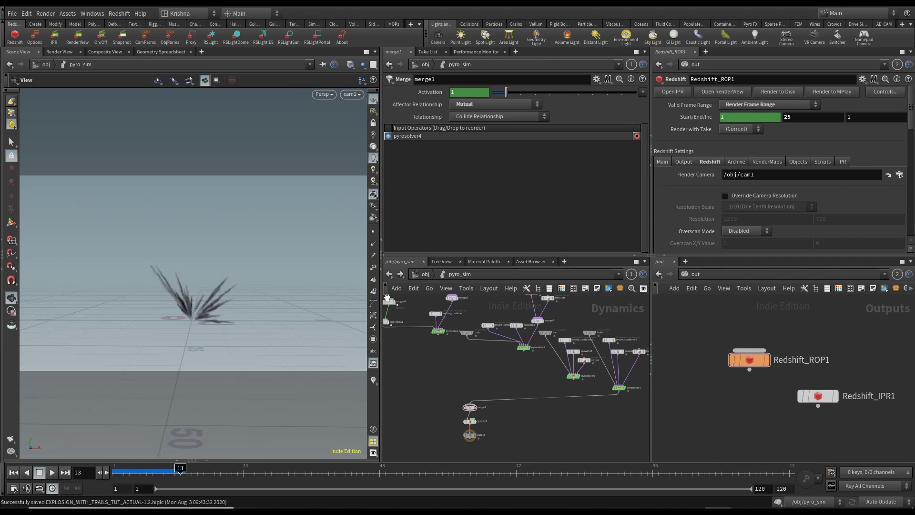
{"action": "left_click", "coordinate": [417, 276]}
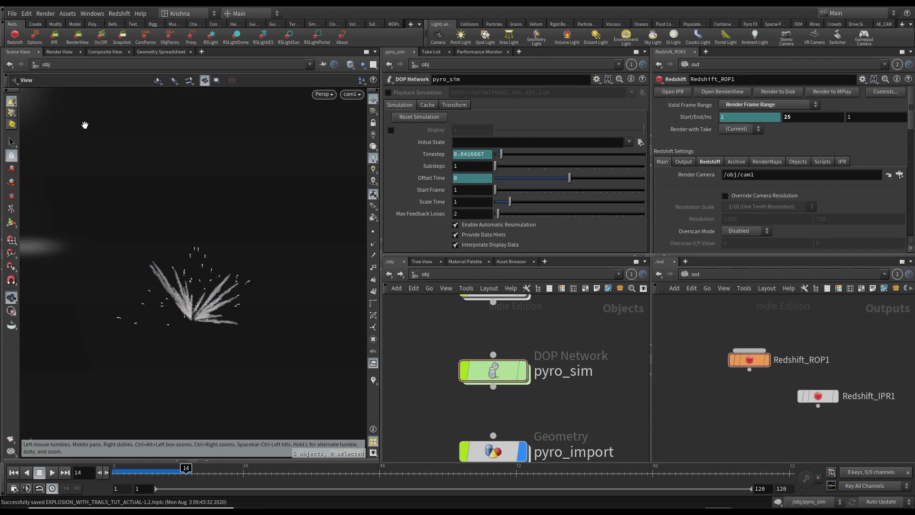
{"action": "left_click", "coordinate": [87, 42]}
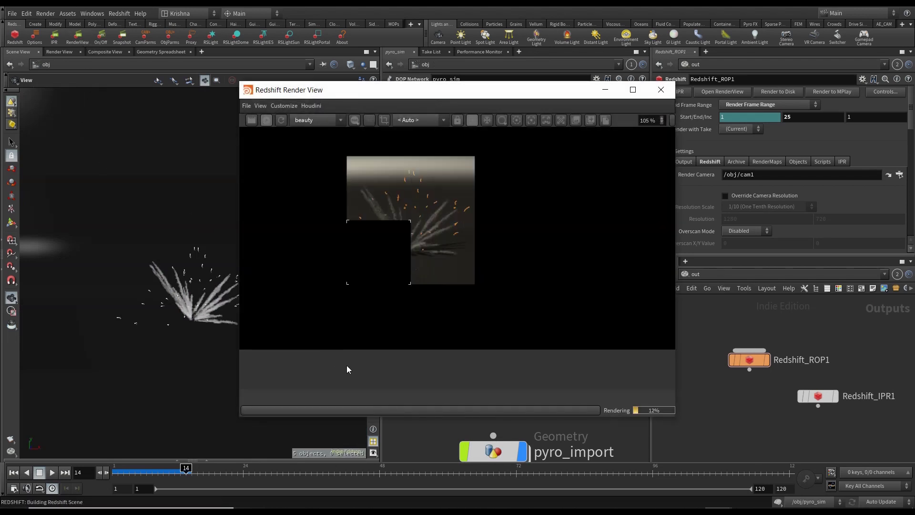
{"action": "left_click", "coordinate": [285, 120]}
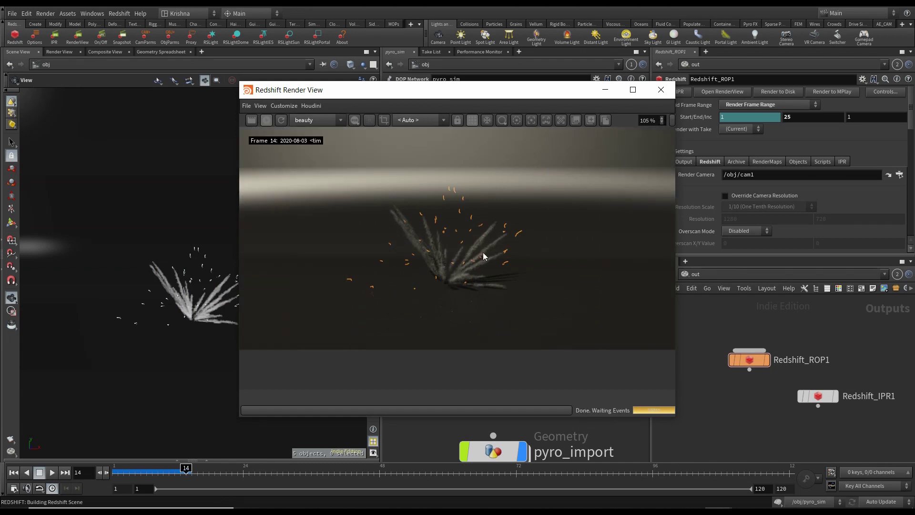
{"action": "scroll", "coordinate": [452, 236], "scroll_direction": "up", "scroll_amount": 5}
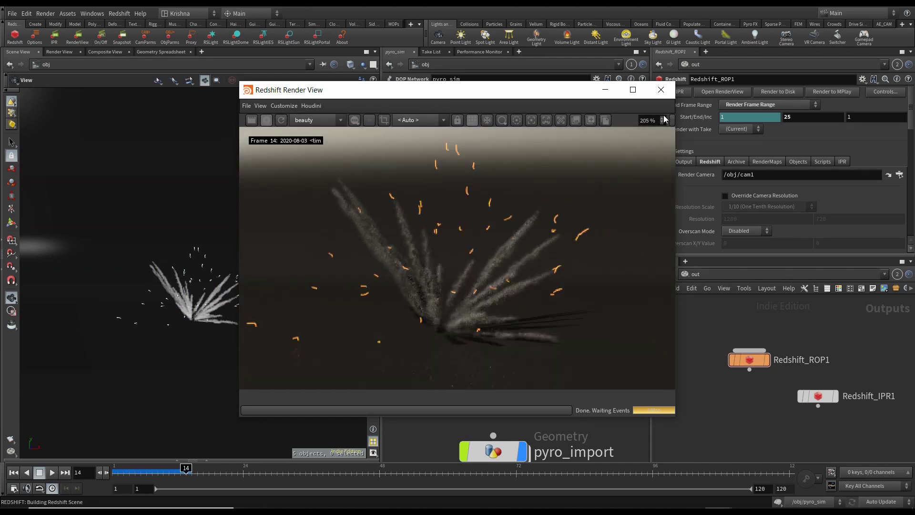
{"action": "left_click", "coordinate": [661, 89]}
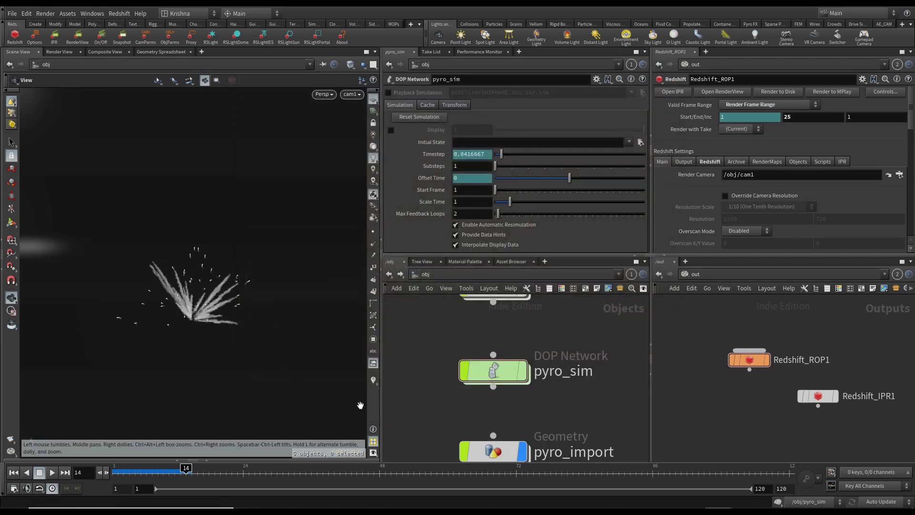
Return to frame 1 and rename the flares import node in pyro_import to 'trails'.
{"action": "left_click", "coordinate": [13, 472]}
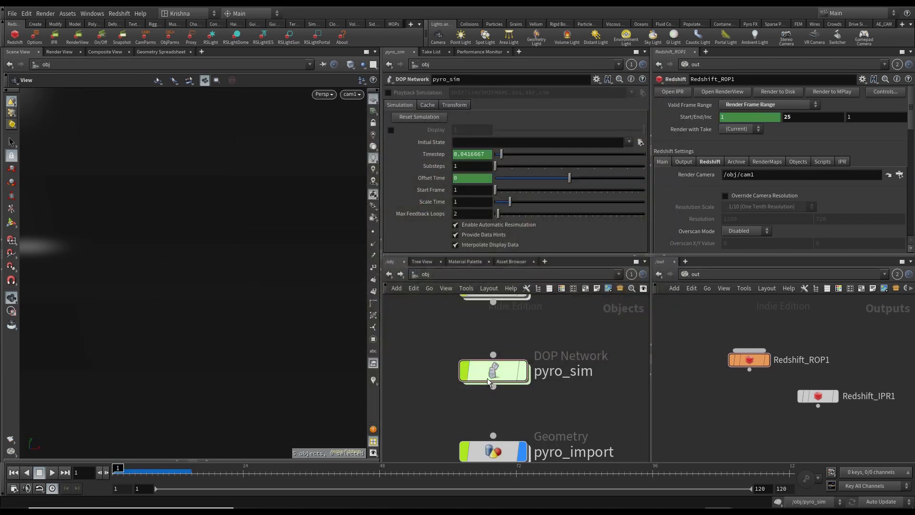
{"action": "scroll", "coordinate": [489, 381], "scroll_direction": "down", "scroll_amount": 3}
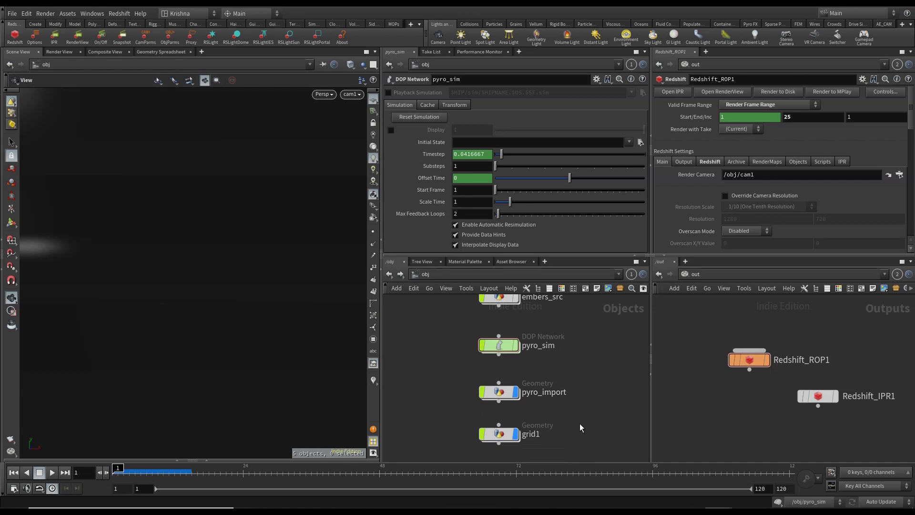
{"action": "double_click", "coordinate": [506, 398]}
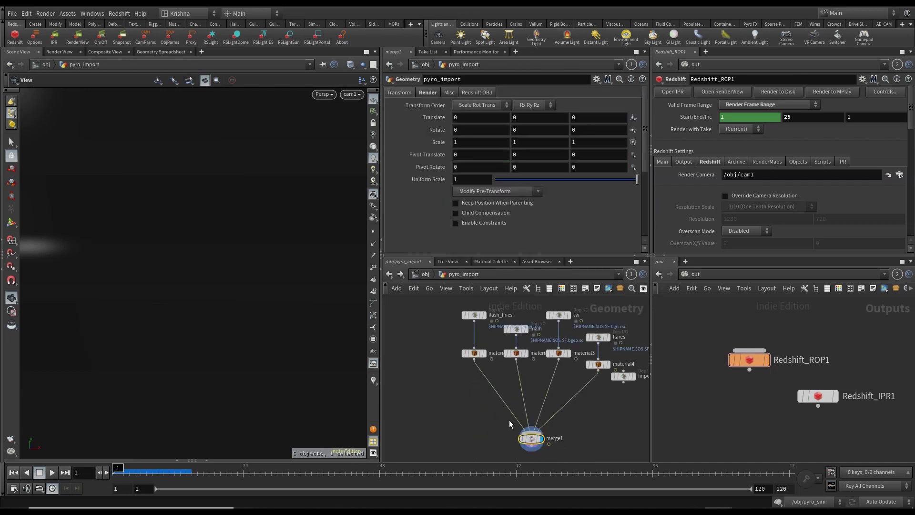
{"action": "middle_click_drag", "start_coordinate": [572, 402], "coordinate": [514, 399]}
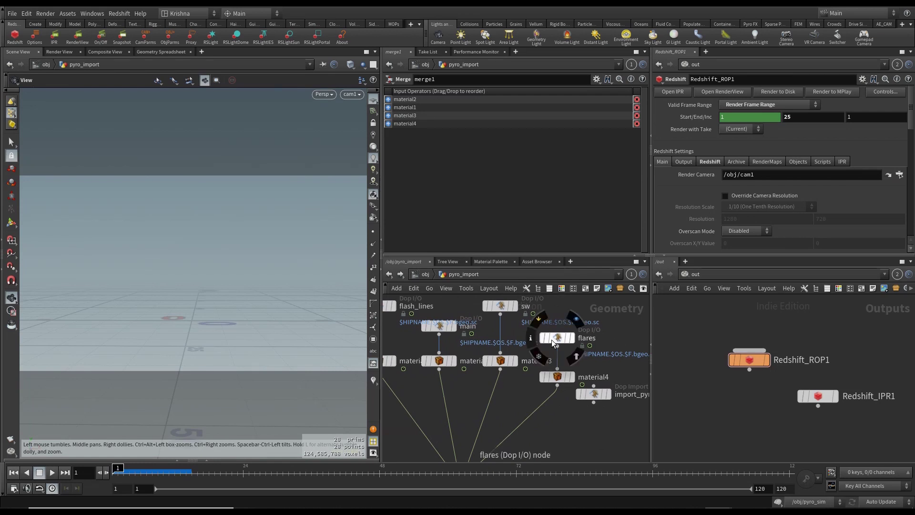
{"action": "left_click", "coordinate": [553, 342]}
{"action": "double_click", "coordinate": [587, 338]}
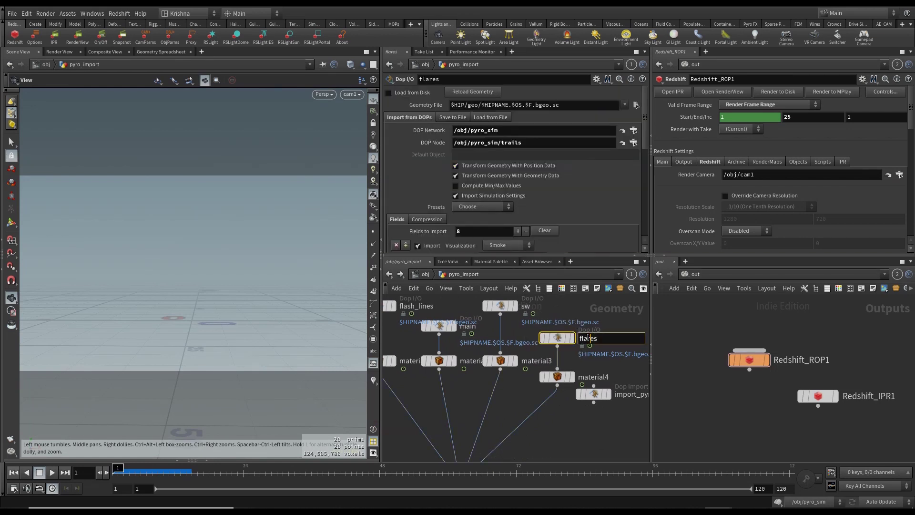
{"action": "type", "text": "trails"}
{"action": "key", "text": "Return"}
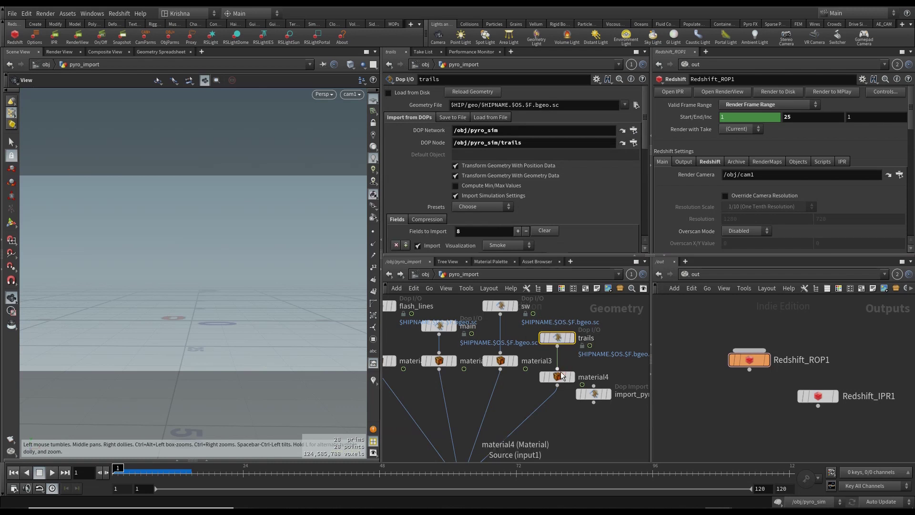
Rename the flares shader in /shop to 'trails' so material4 points to /shop/trails, and save.
{"action": "left_click", "coordinate": [556, 377]}
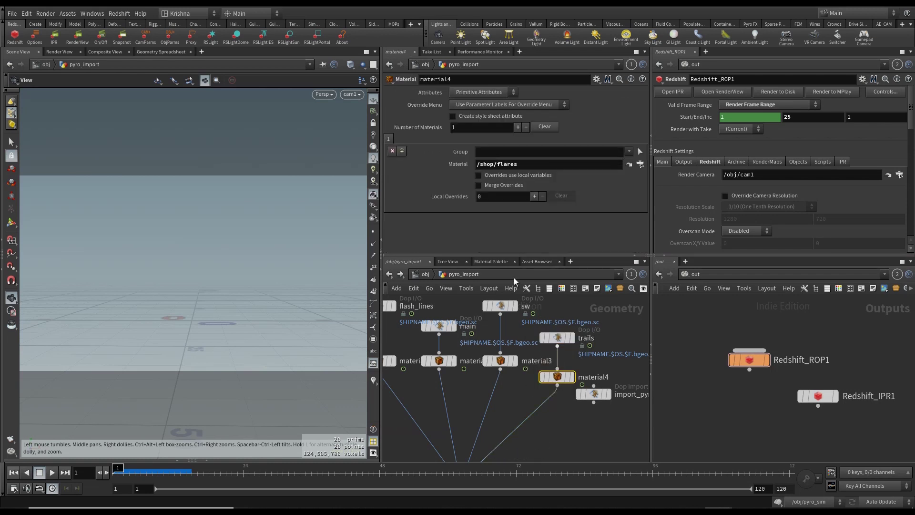
{"action": "left_click", "coordinate": [692, 274]}
{"action": "left_click", "coordinate": [724, 341]}
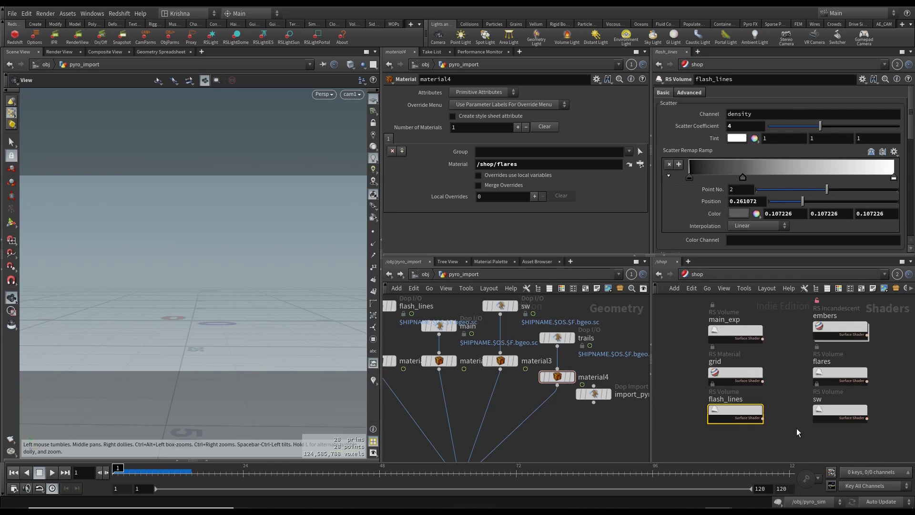
{"action": "double_click", "coordinate": [823, 362]}
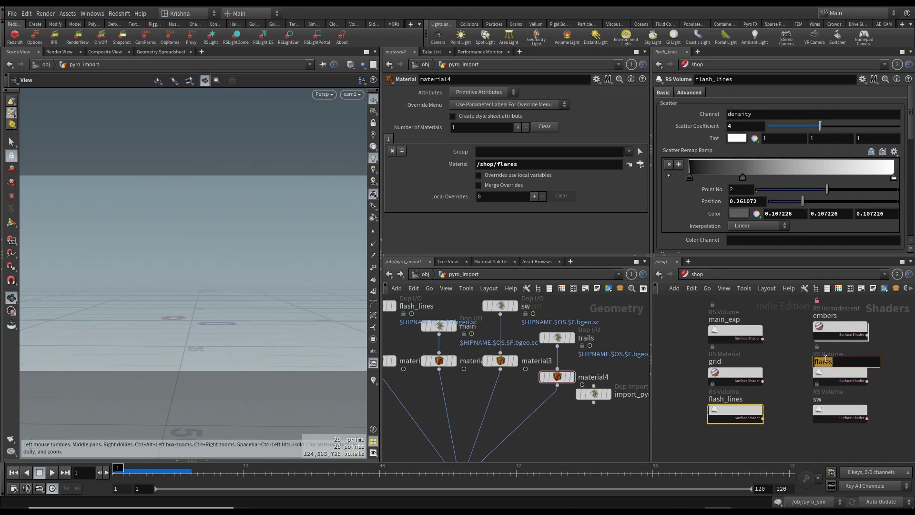
{"action": "type", "text": "trails"}
{"action": "key", "text": "Return"}
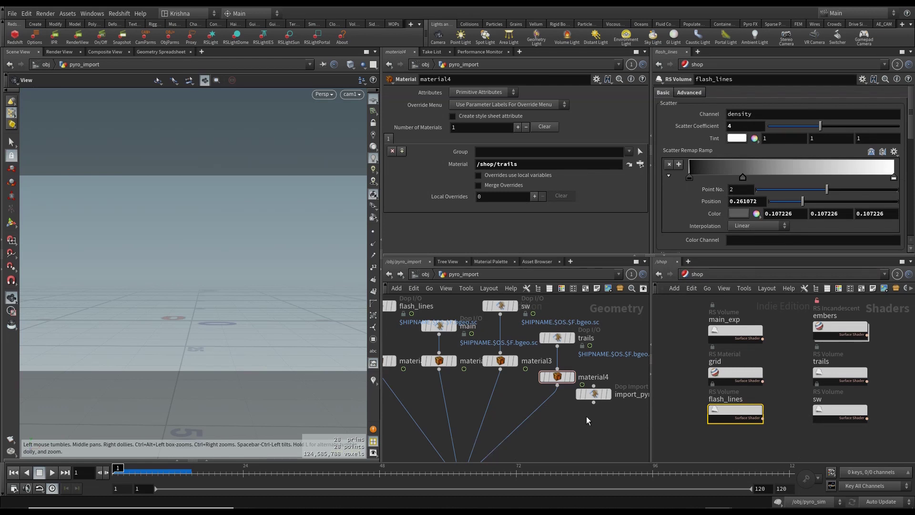
{"action": "key", "text": "ctrl+s"}
Jump to frame 11 and render it in Redshift.
{"action": "mouse_move", "coordinate": [559, 375]}
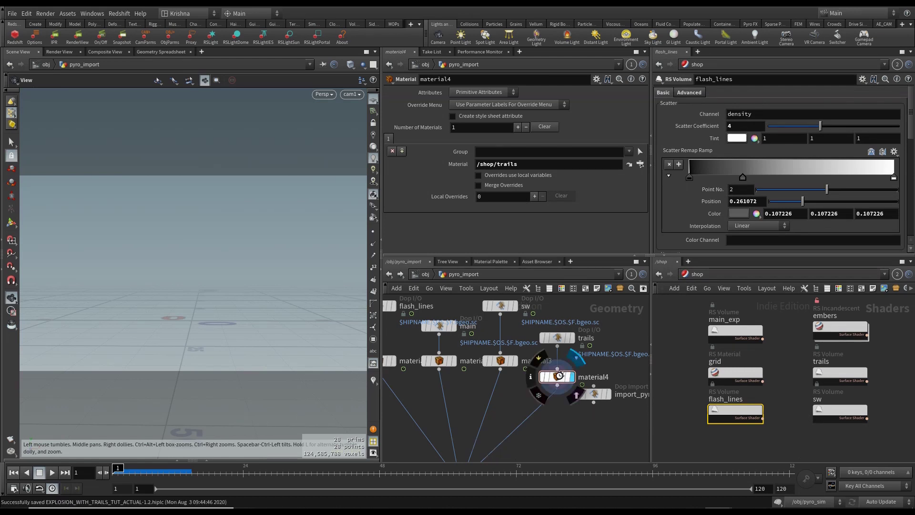
{"action": "left_click", "coordinate": [169, 469]}
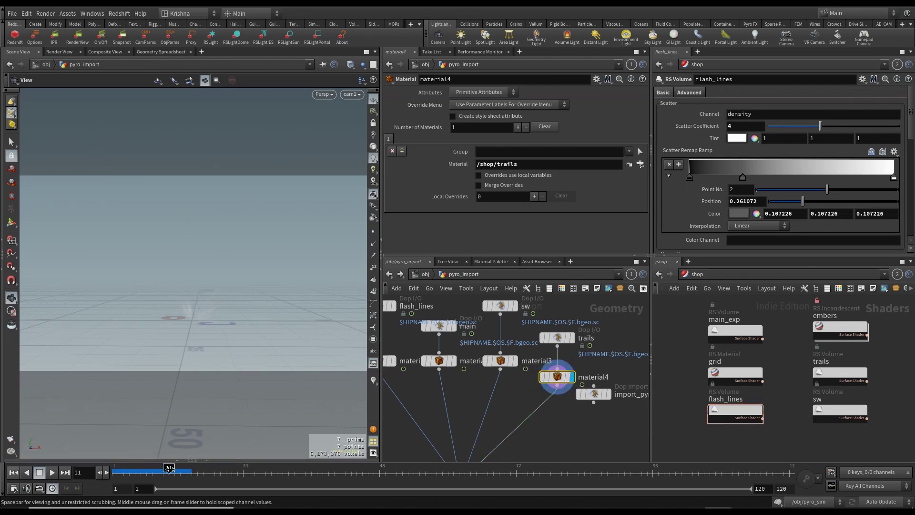
{"action": "left_click", "coordinate": [78, 36]}
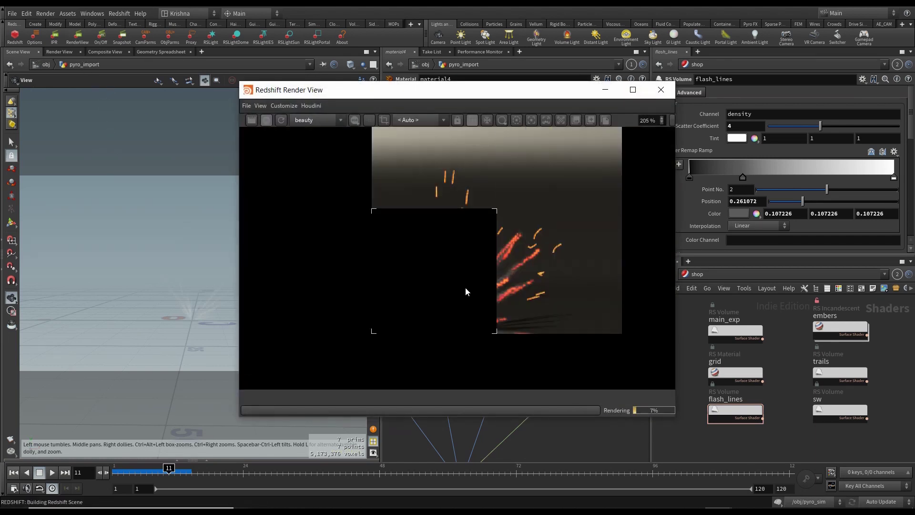
Inspect the frame-11 render of orange-sparked trails, close it, and return to frame 1.
{"action": "left_click_drag", "start_coordinate": [518, 94], "coordinate": [402, 91]}
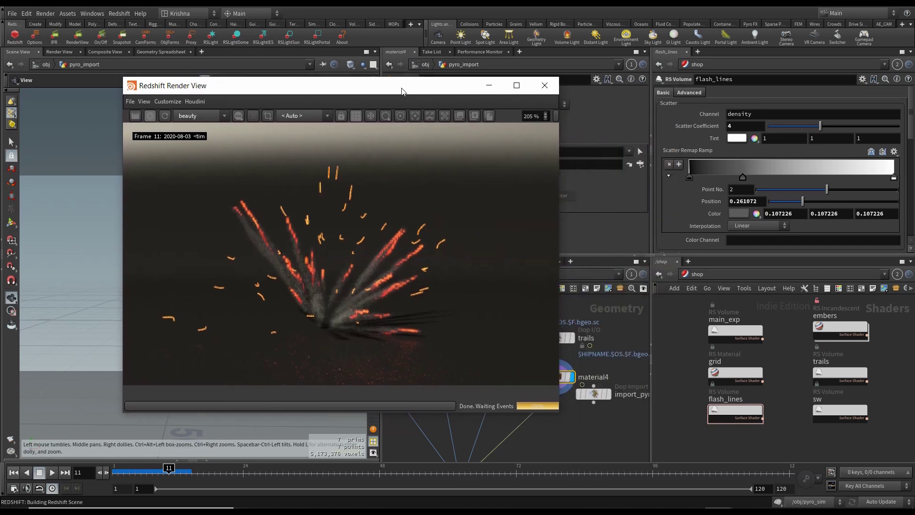
{"action": "scroll", "coordinate": [341, 280], "scroll_direction": "up", "scroll_amount": 2}
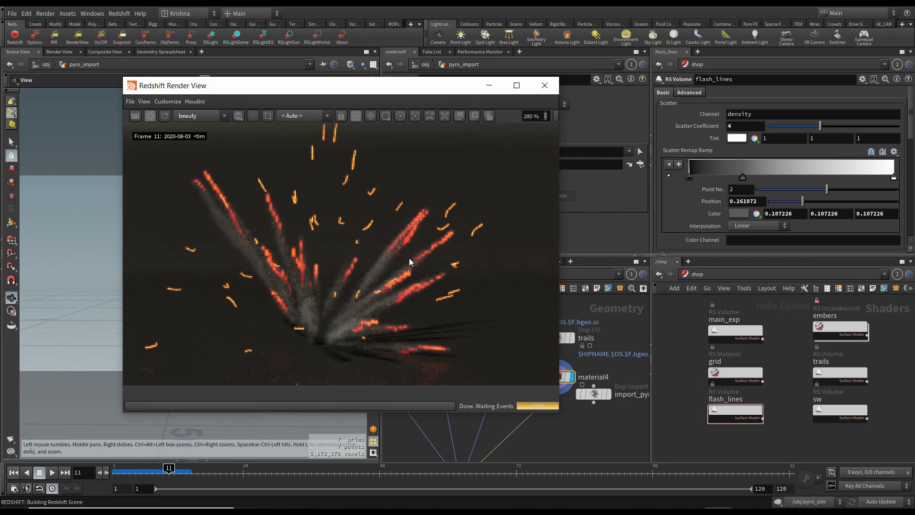
{"action": "scroll", "coordinate": [428, 287], "scroll_direction": "up", "scroll_amount": 3}
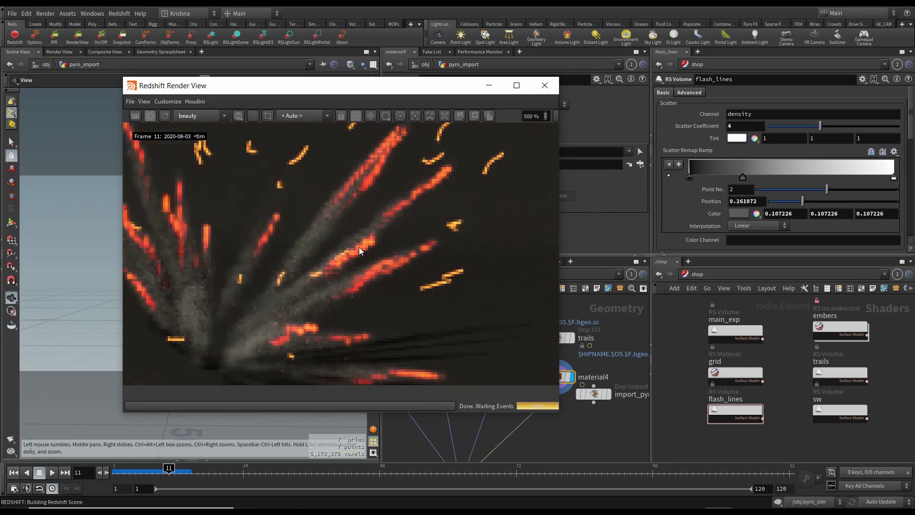
{"action": "scroll", "coordinate": [372, 236], "scroll_direction": "down", "scroll_amount": 4}
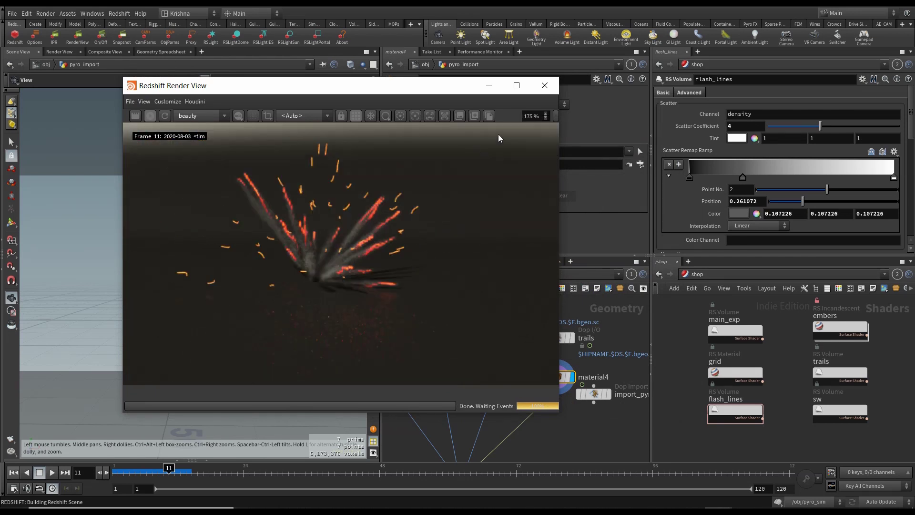
{"action": "left_click", "coordinate": [545, 86]}
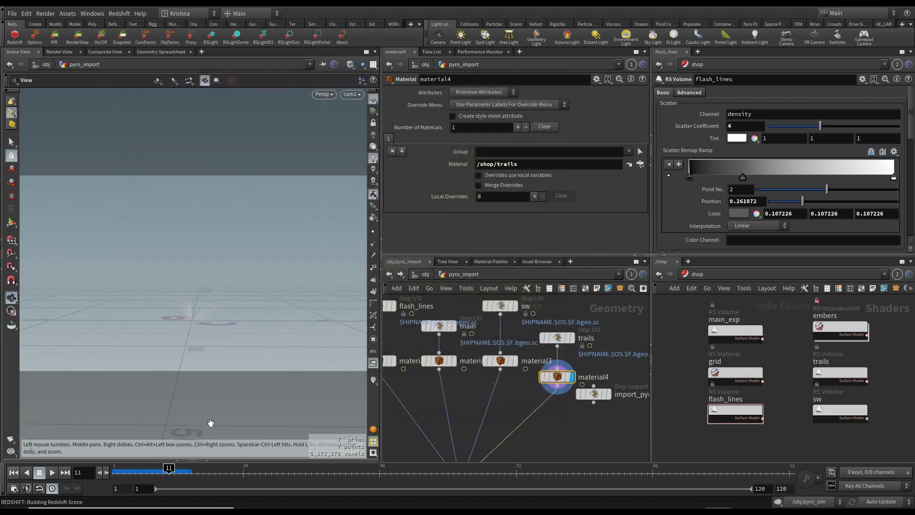
{"action": "key", "text": "ctrl+Up"}
In pyro_sim, replace the trails object's referenced Division Size with a fixed 0.1, then return to /obj.
{"action": "key", "text": "u"}
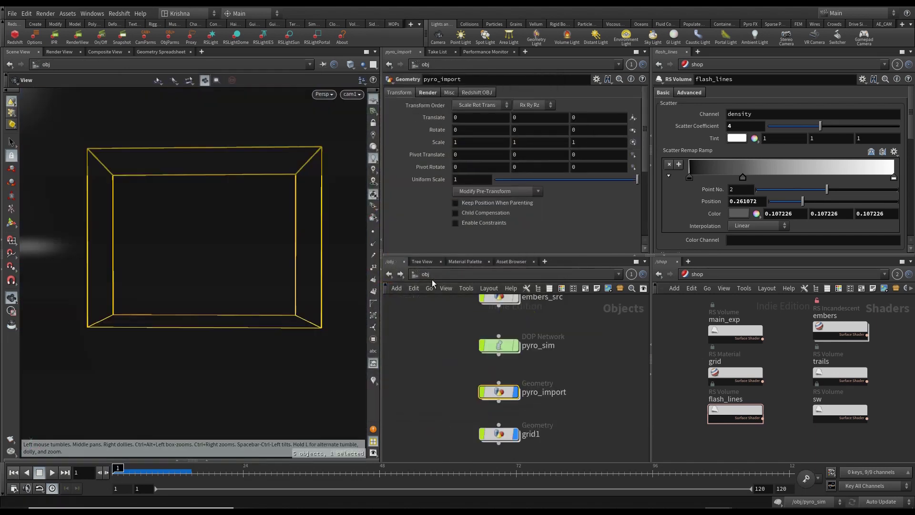
{"action": "double_click", "coordinate": [493, 342]}
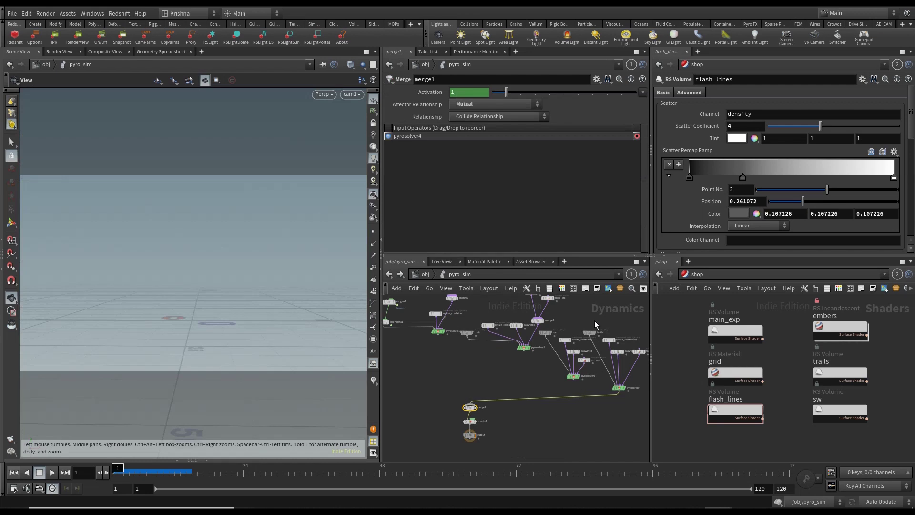
{"action": "left_click", "coordinate": [591, 333]}
{"action": "scroll", "coordinate": [579, 327], "scroll_direction": "up", "scroll_amount": 3}
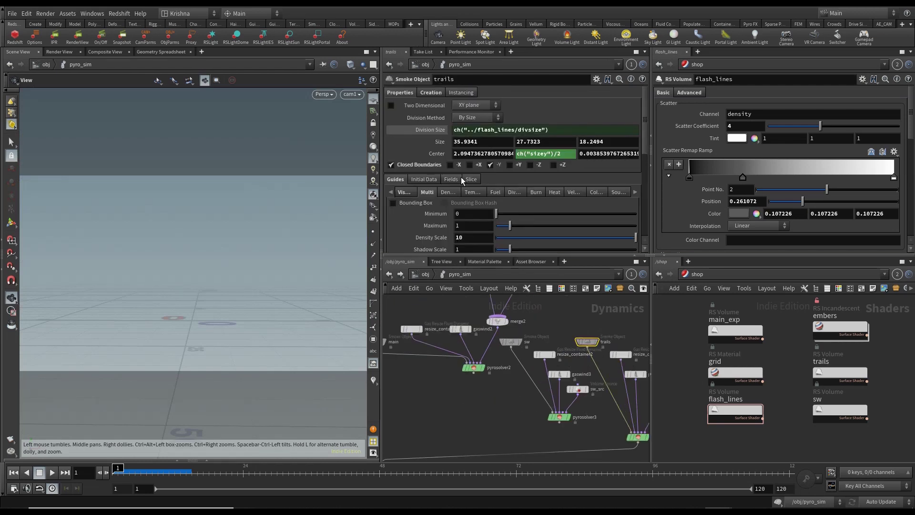
{"action": "right_click", "coordinate": [430, 130]}
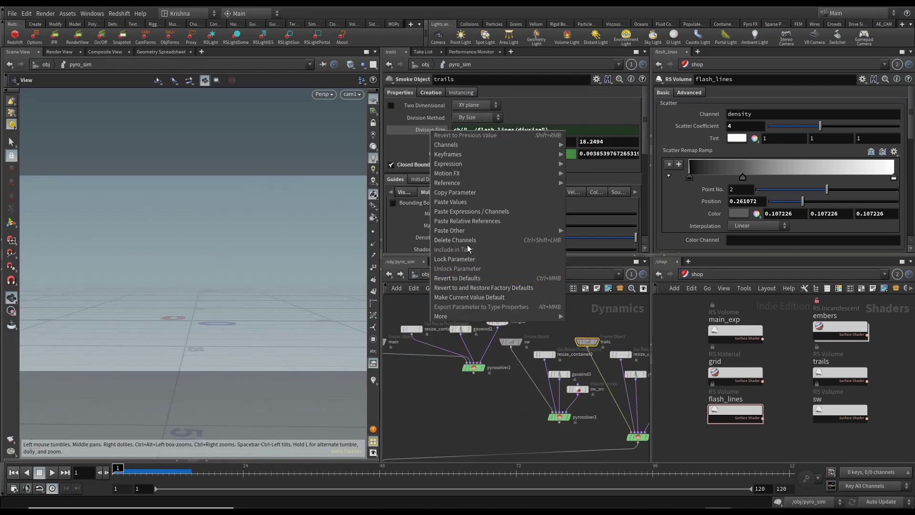
{"action": "left_click", "coordinate": [456, 240]}
{"action": "double_click", "coordinate": [472, 130]}
{"action": "type", "text": "0.16"}
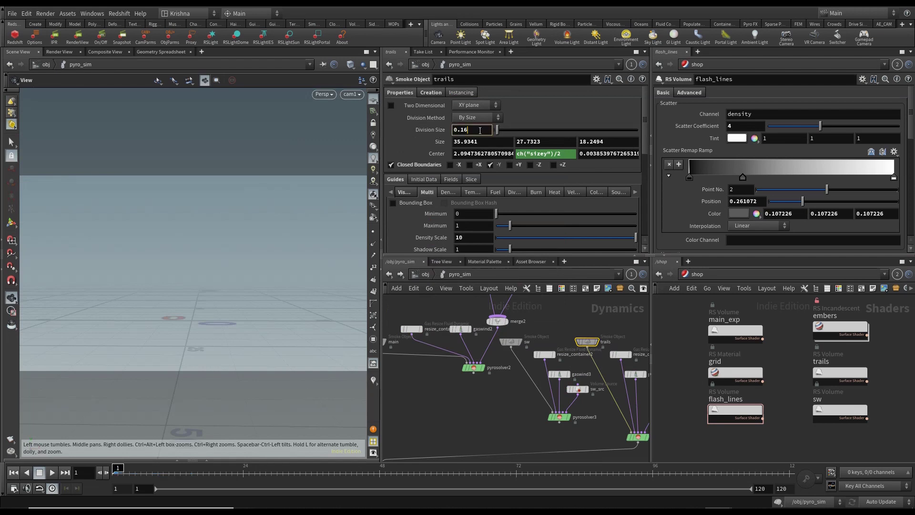
{"action": "key", "text": "BackSpace"}
{"action": "key", "text": "Return"}
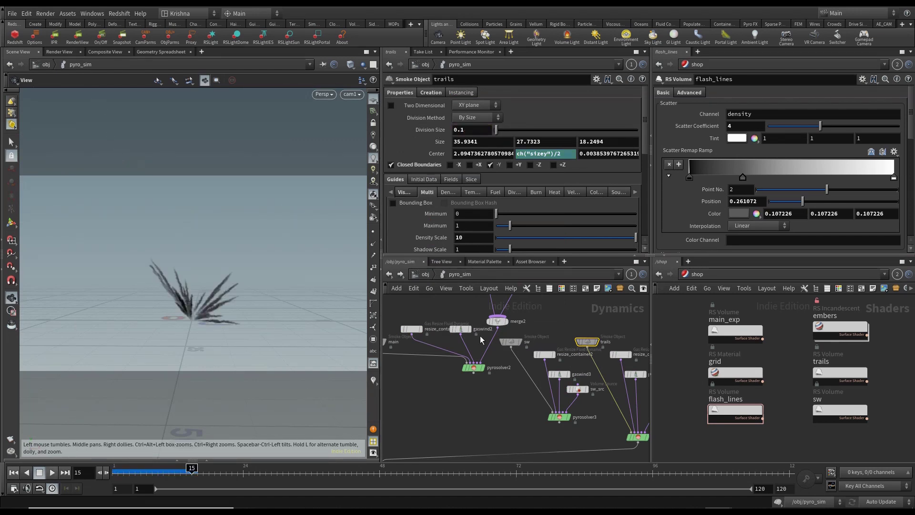
{"action": "left_click", "coordinate": [415, 276]}
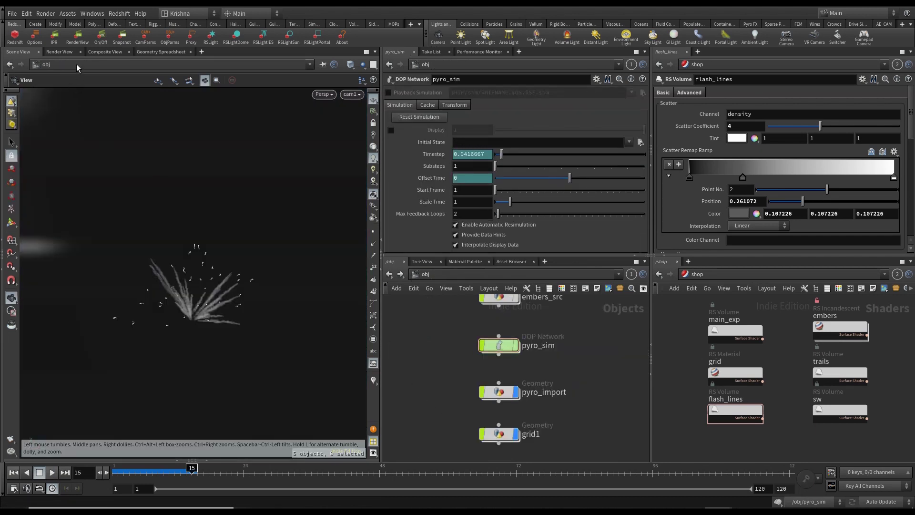
Test-render the current frame, close the render, and move the timeline to frame 15.
{"action": "left_click", "coordinate": [78, 39]}
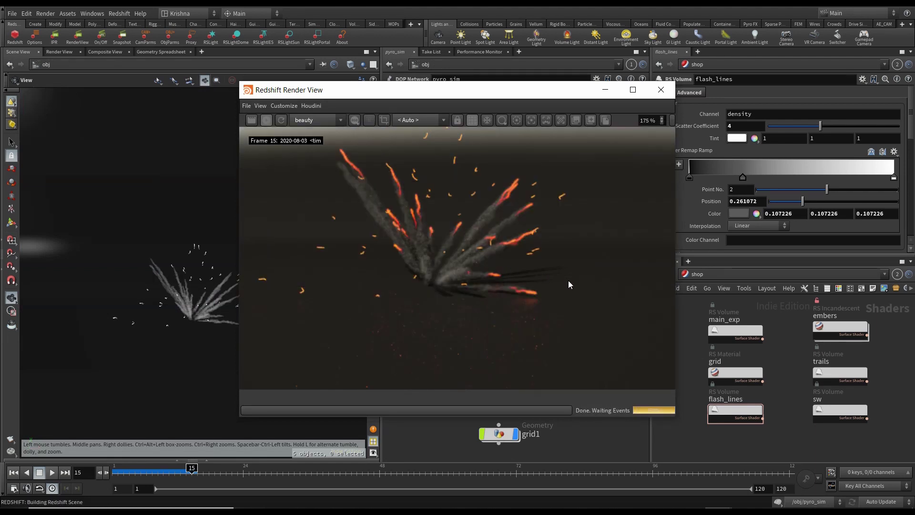
{"action": "left_click", "coordinate": [665, 97]}
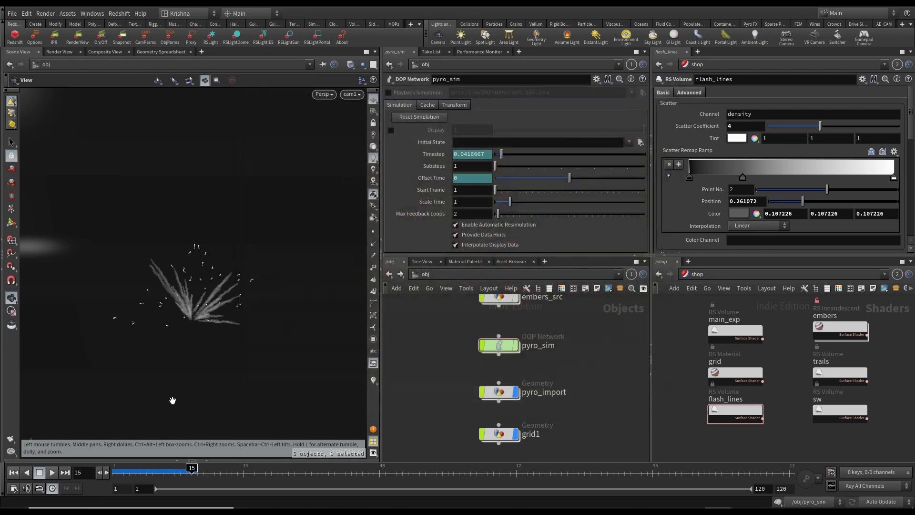
{"action": "left_click", "coordinate": [14, 473]}
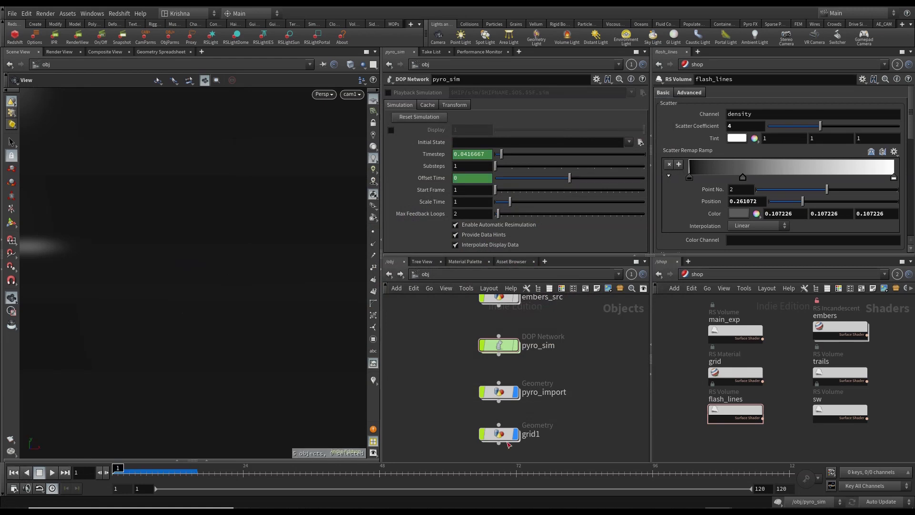
{"action": "left_click", "coordinate": [186, 472]}
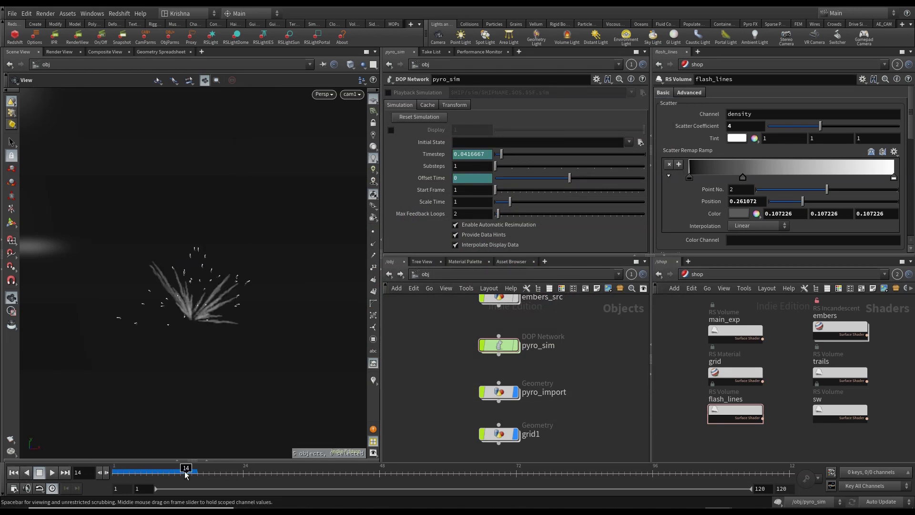
{"action": "left_click_drag", "start_coordinate": [186, 472], "coordinate": [191, 472]}
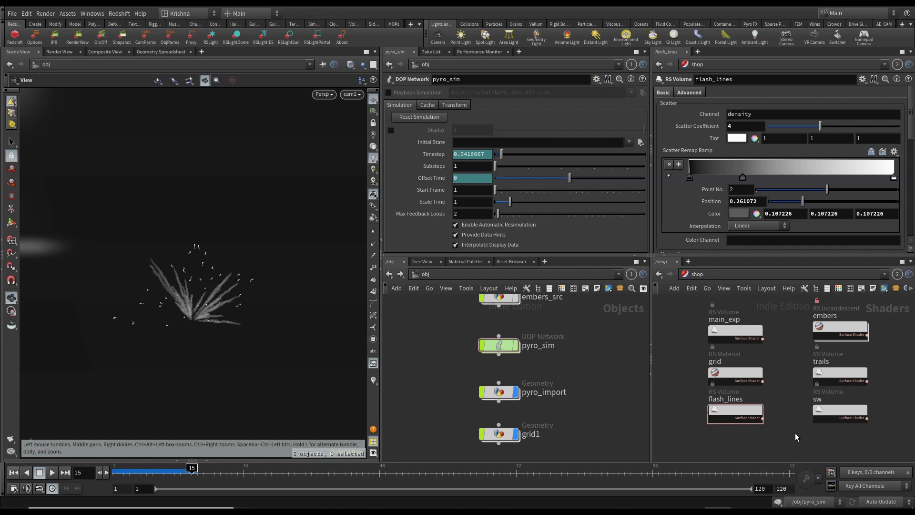
Open the trails RS Volume's emission settings and start an interactive Redshift render of frame 15.
{"action": "left_click", "coordinate": [840, 372]}
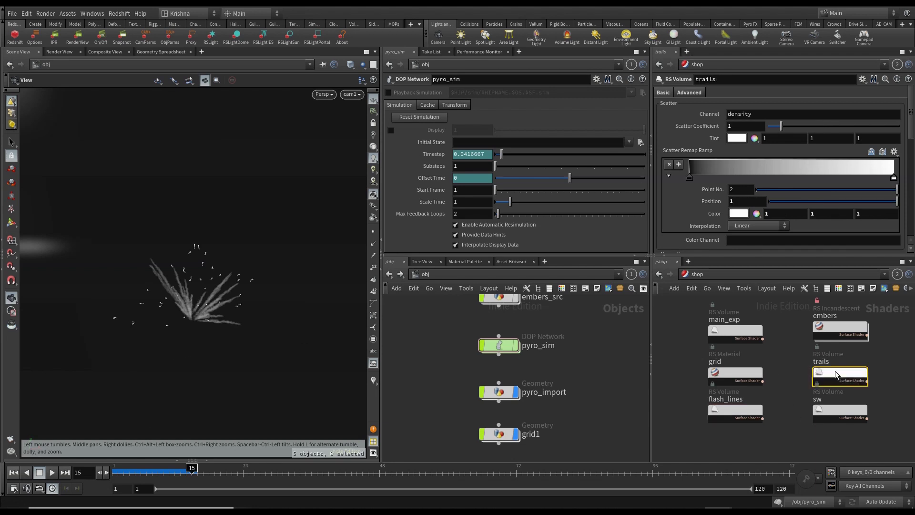
{"action": "scroll", "coordinate": [706, 213], "scroll_direction": "down", "scroll_amount": 3}
{"action": "scroll", "coordinate": [706, 213], "scroll_direction": "down", "scroll_amount": 3}
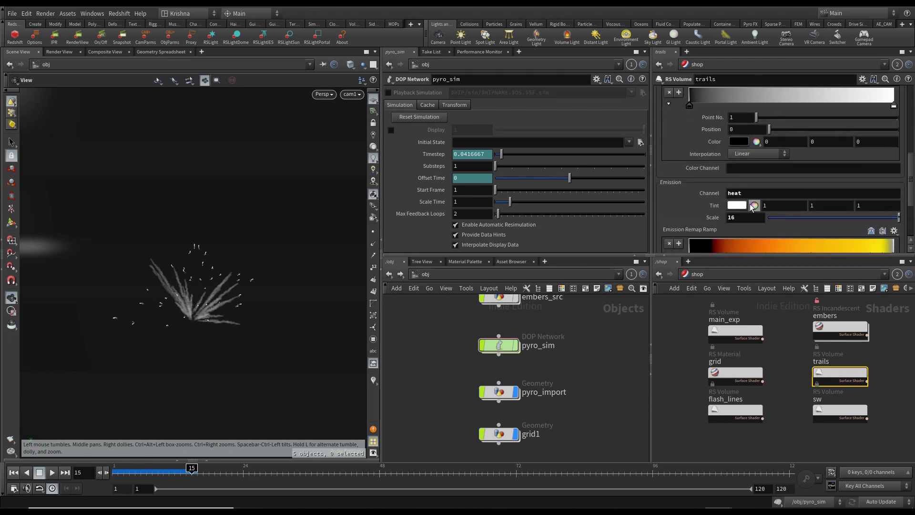
{"action": "left_click", "coordinate": [78, 44]}
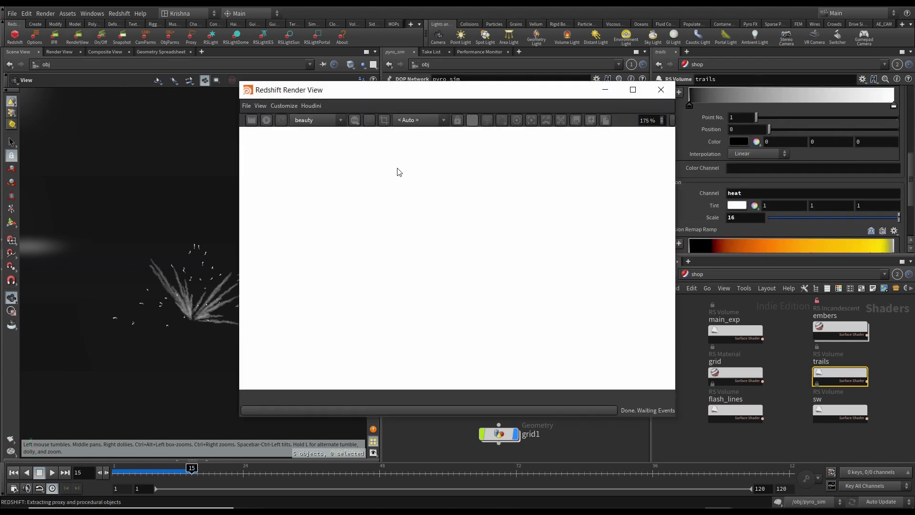
{"action": "left_click_drag", "start_coordinate": [508, 93], "coordinate": [334, 104]}
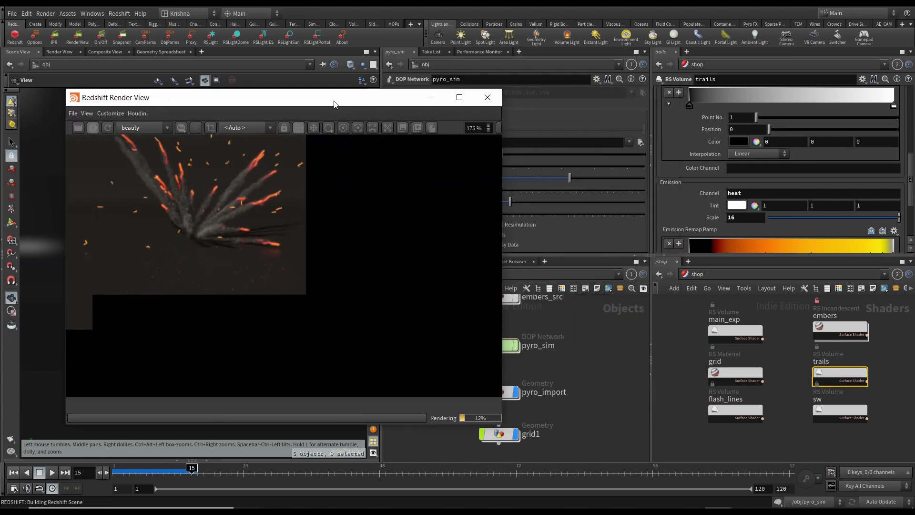
{"action": "left_click", "coordinate": [108, 128]}
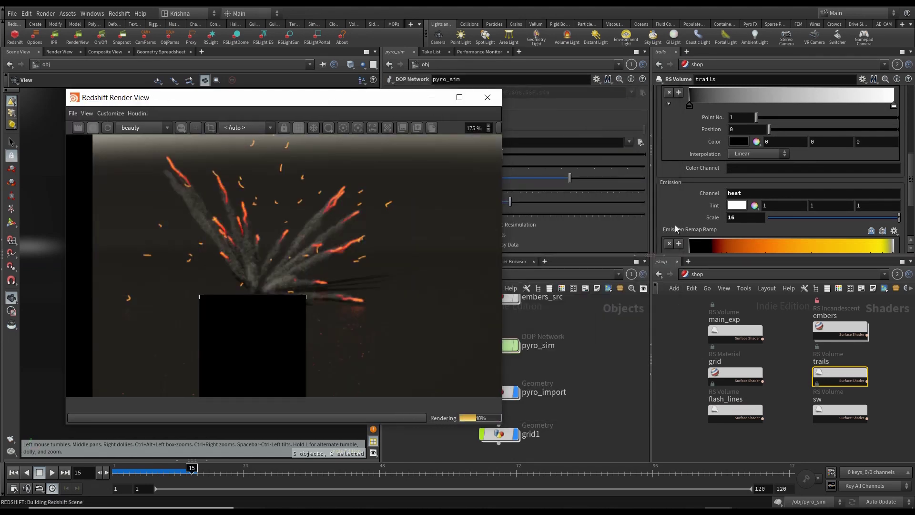
{"action": "scroll", "coordinate": [689, 209], "scroll_direction": "down", "scroll_amount": 3}
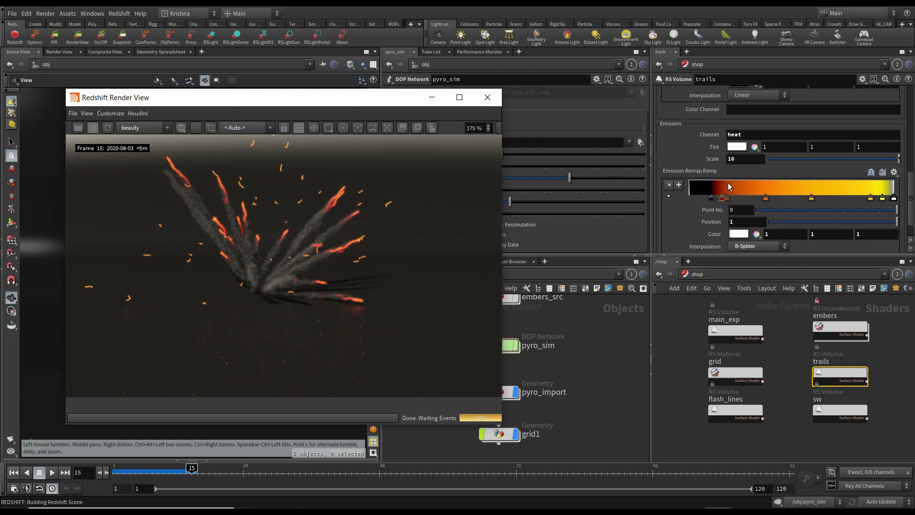
Set the trails heat emission scale to 4, then to 8.
{"action": "left_click", "coordinate": [742, 160]}
{"action": "key", "text": "Return"}
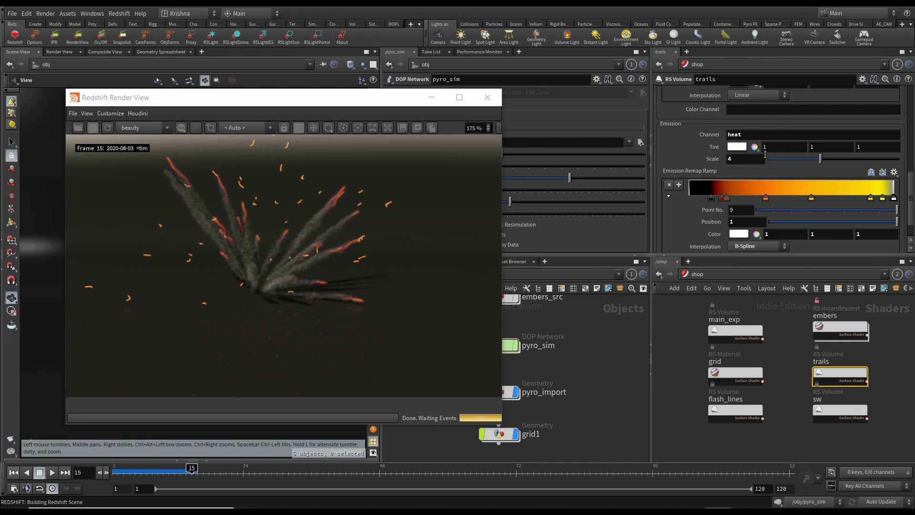
{"action": "left_click", "coordinate": [750, 159]}
{"action": "type", "text": "8"}
{"action": "key", "text": "Return"}
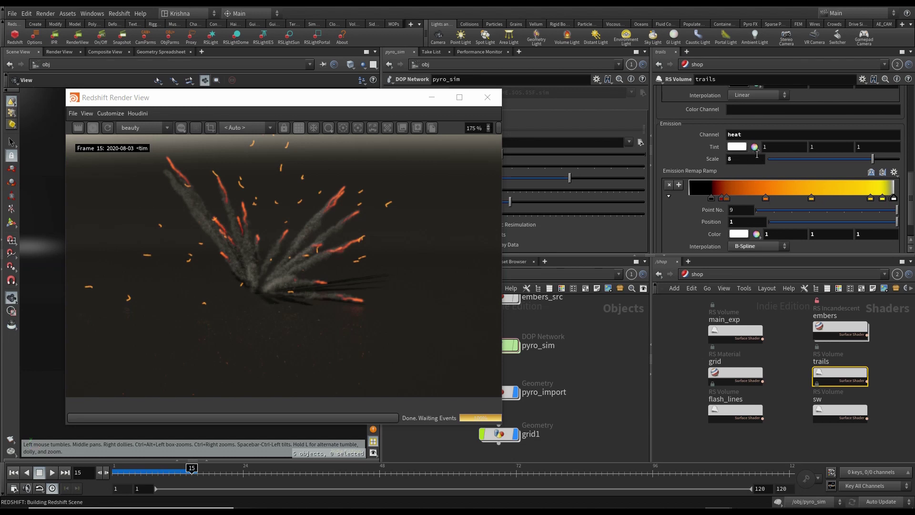
Review the updated render, close the render window, and return to frame 1.
{"action": "scroll", "coordinate": [761, 183], "scroll_direction": "down", "scroll_amount": 1}
{"action": "scroll", "coordinate": [711, 211], "scroll_direction": "up", "scroll_amount": 3}
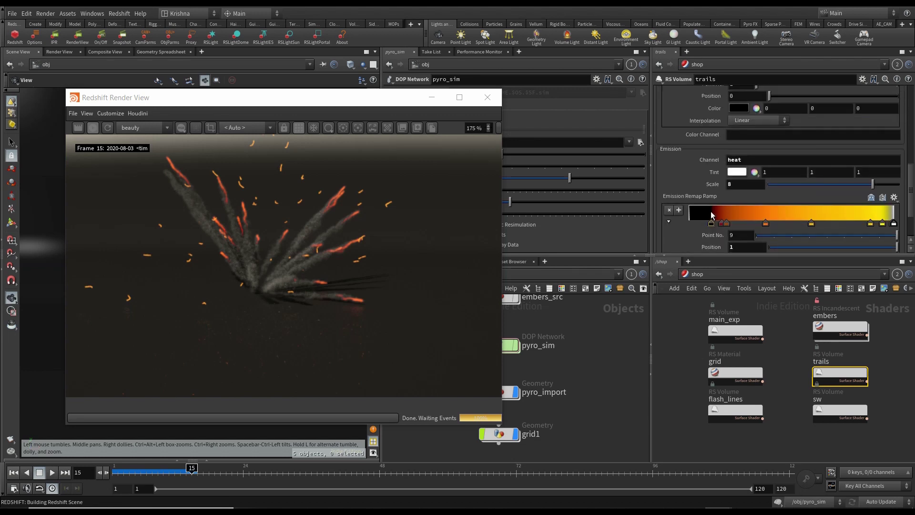
{"action": "scroll", "coordinate": [712, 209], "scroll_direction": "up", "scroll_amount": 1}
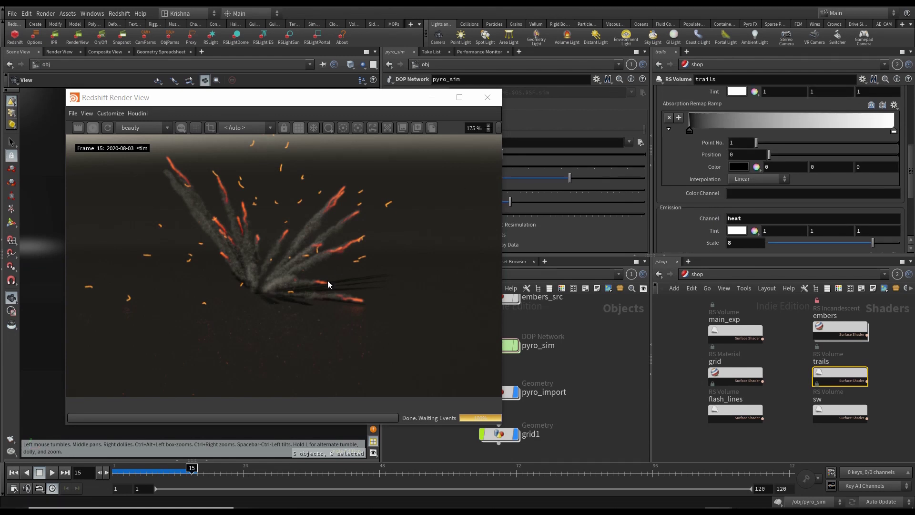
{"action": "left_click", "coordinate": [487, 97]}
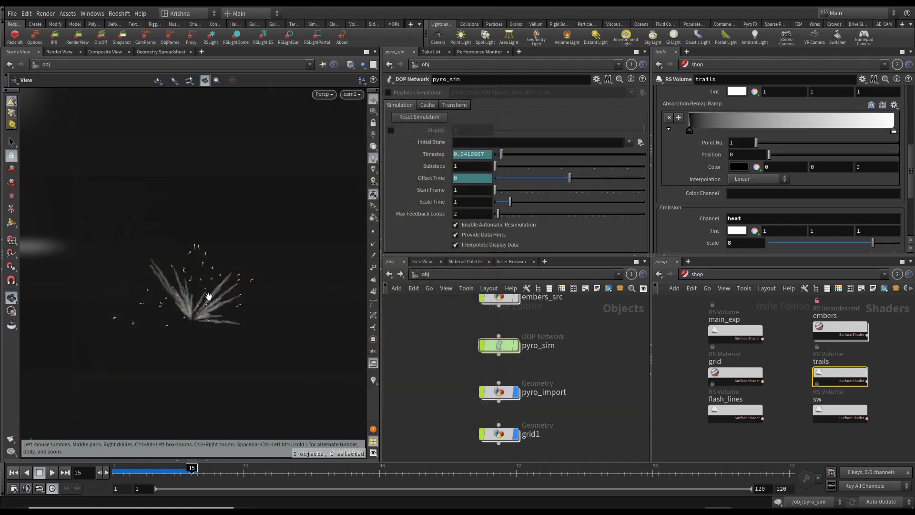
{"action": "left_click", "coordinate": [13, 472]}
Save, then inside pyro_sim reconnect merge1's input wire to pyrosolver3's output.
{"action": "key", "text": "ctrl+s"}
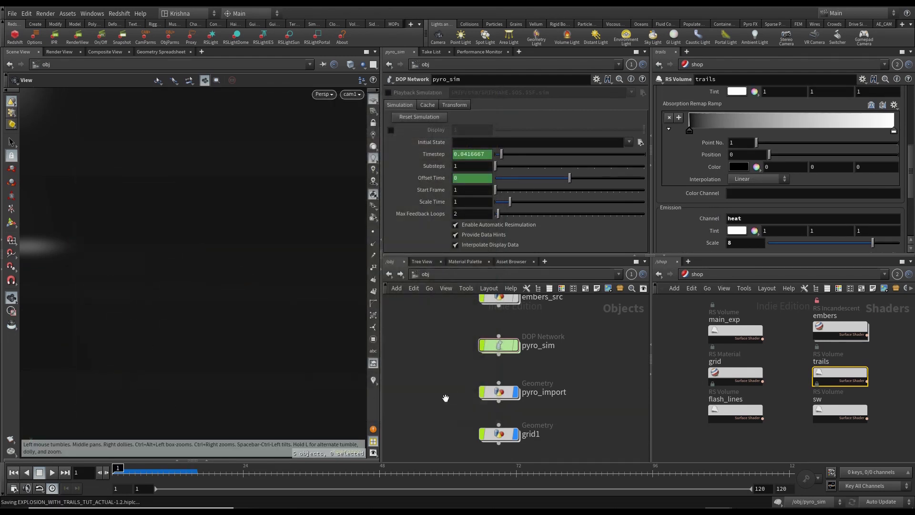
{"action": "double_click", "coordinate": [505, 348]}
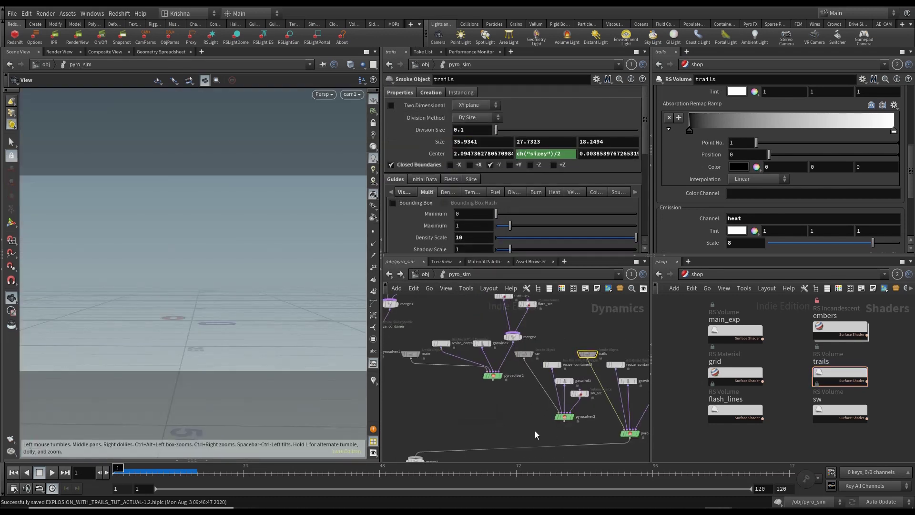
{"action": "scroll", "coordinate": [552, 398], "scroll_direction": "down", "scroll_amount": 2}
{"action": "left_click_drag", "start_coordinate": [563, 417], "coordinate": [584, 389]}
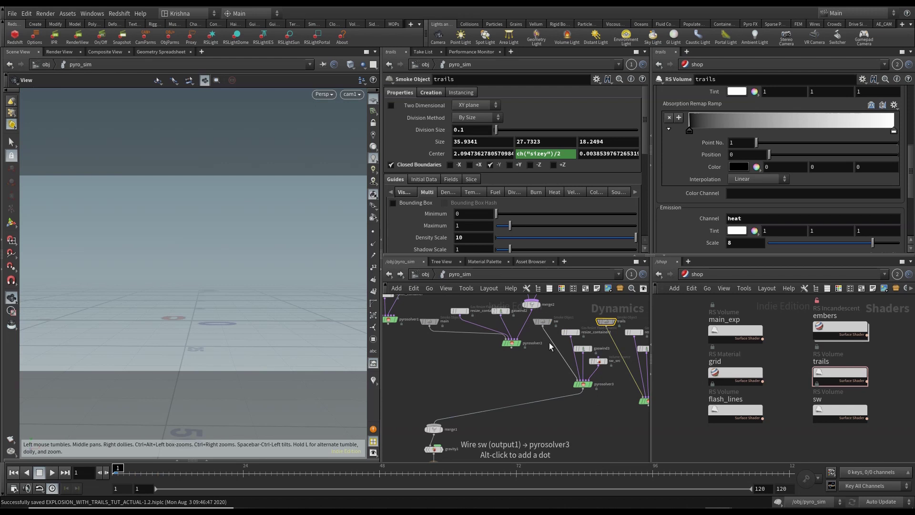
Play the smoke simulation to frame 36, look through cam1 again, and render that frame.
{"action": "left_click", "coordinate": [52, 473]}
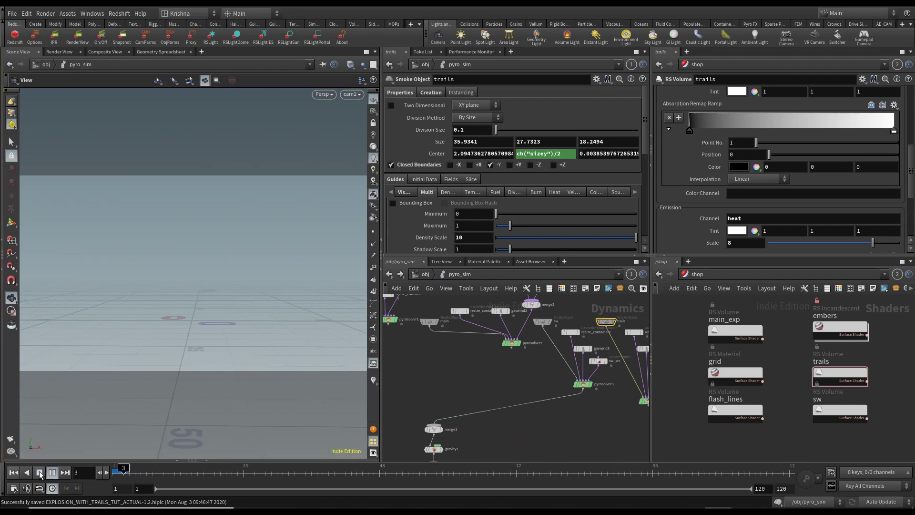
{"action": "left_click_drag", "start_coordinate": [142, 386], "coordinate": [119, 420], "text": "alt"}
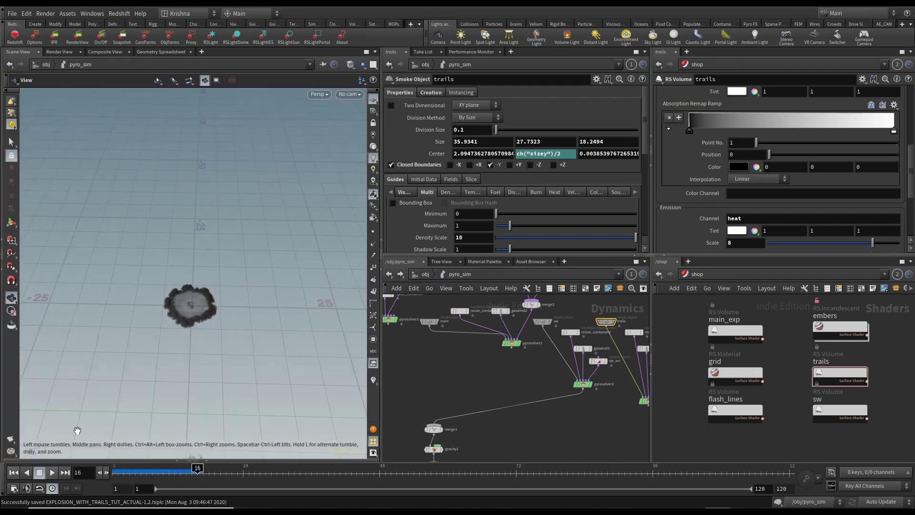
{"action": "left_click", "coordinate": [41, 474]}
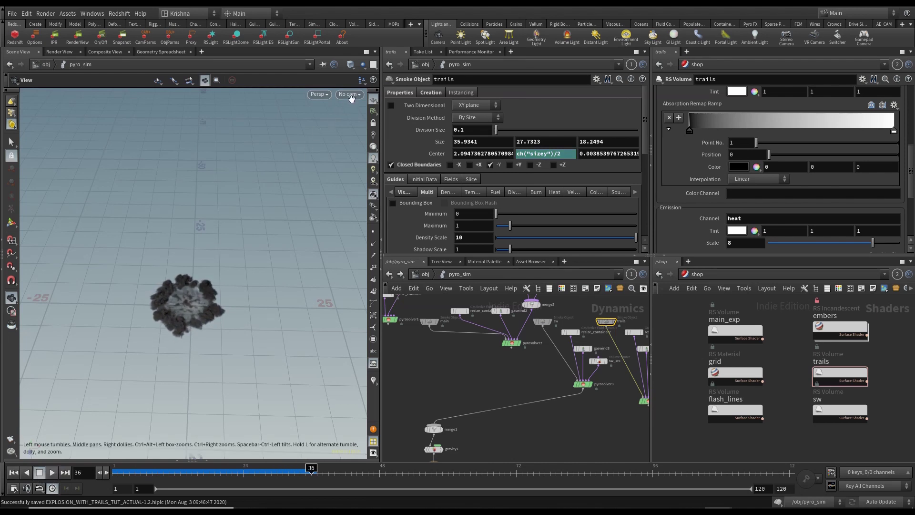
{"action": "left_click", "coordinate": [351, 95]}
{"action": "left_click", "coordinate": [363, 139]}
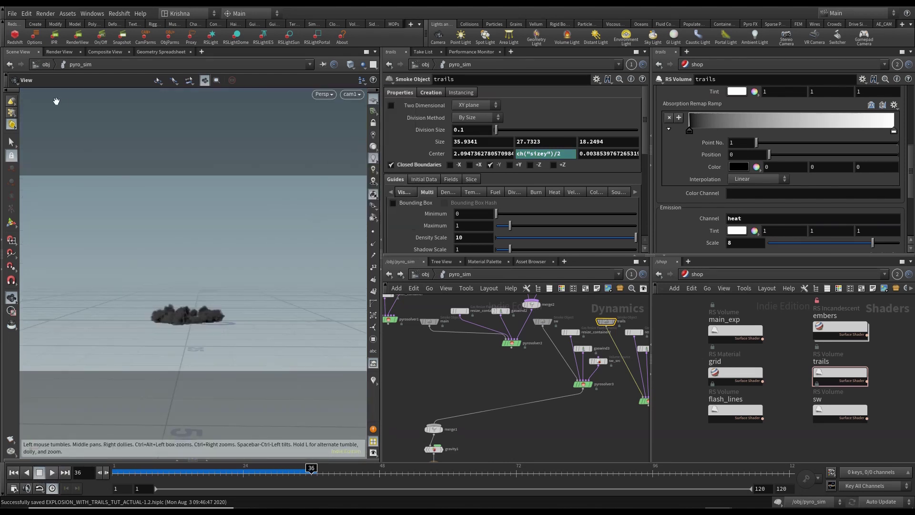
{"action": "left_click", "coordinate": [75, 42]}
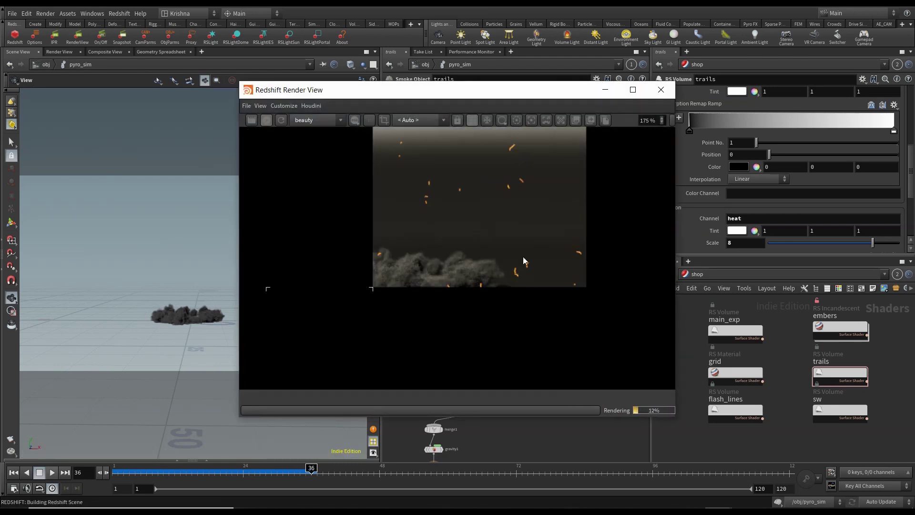
Re-render frame 10 showing the glowing ring, then bring up the sw volume shader's settings.
{"action": "left_click_drag", "start_coordinate": [527, 95], "coordinate": [332, 93]}
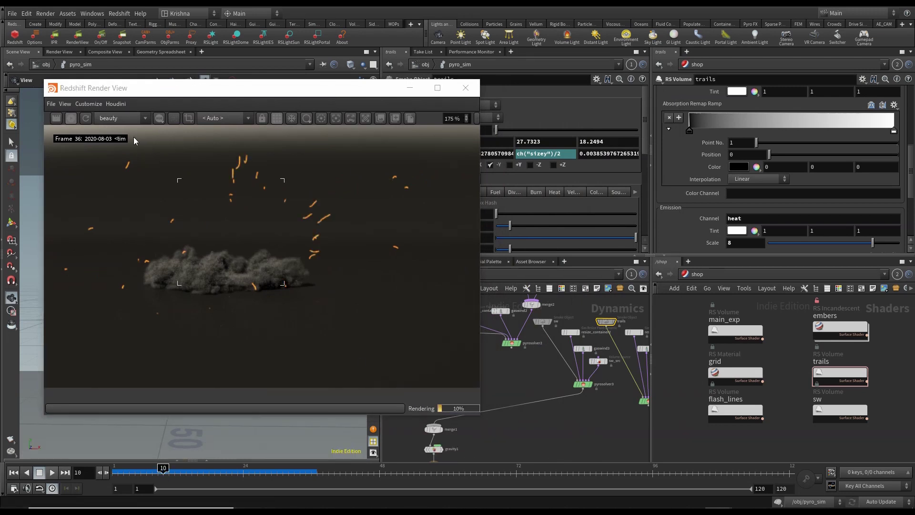
{"action": "left_click", "coordinate": [87, 119]}
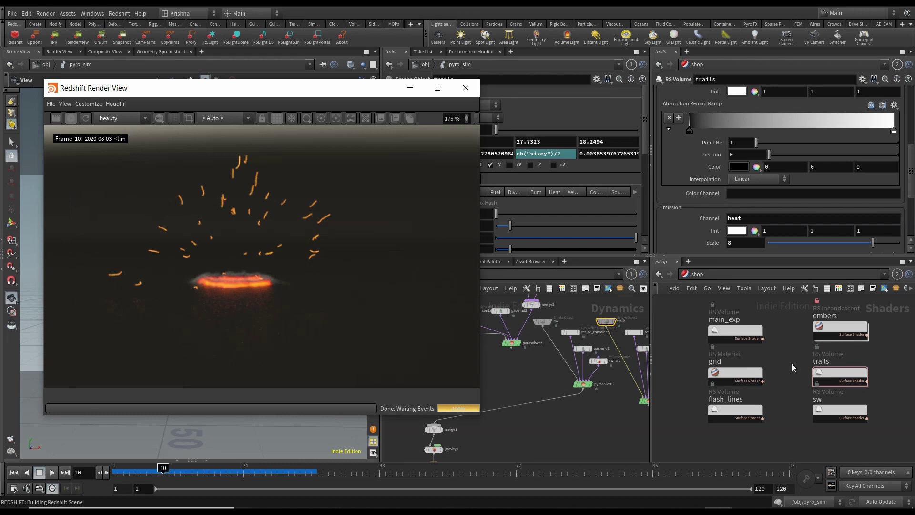
{"action": "left_click", "coordinate": [834, 414]}
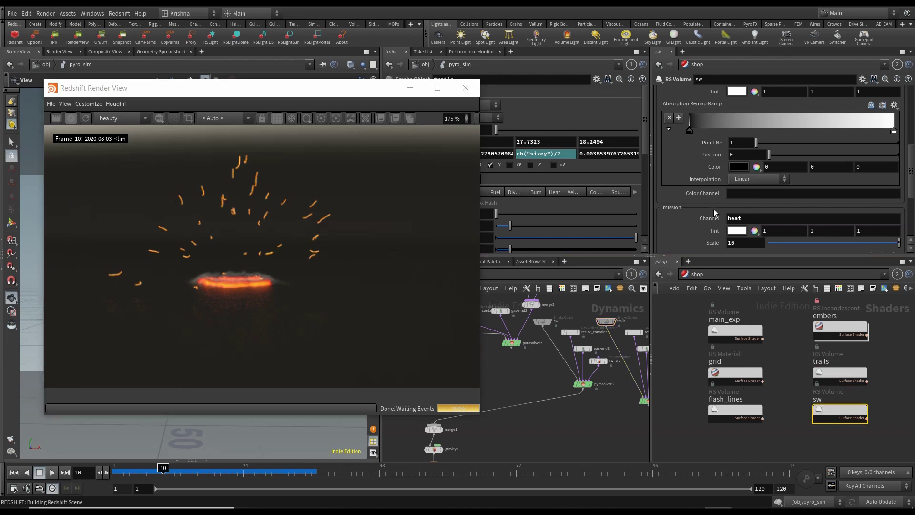
{"action": "scroll", "coordinate": [713, 209], "scroll_direction": "down", "scroll_amount": 2}
Set the sw volume's emission scale to 0 and re-render the preview.
{"action": "left_click", "coordinate": [750, 197]}
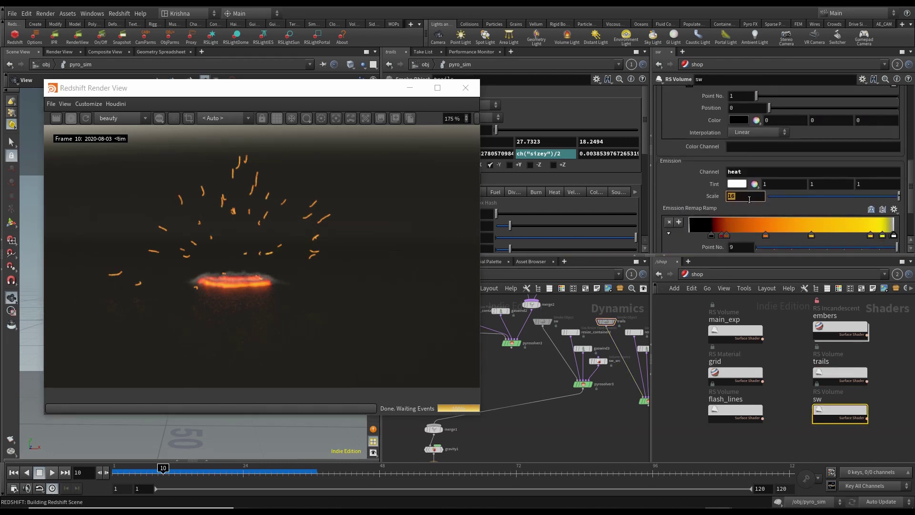
{"action": "type", "text": "0"}
{"action": "key", "text": "Return"}
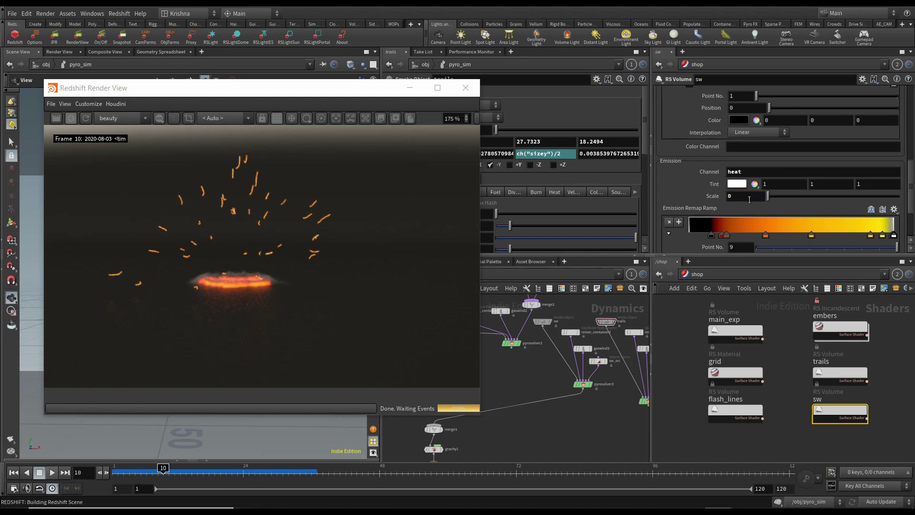
{"action": "left_click", "coordinate": [89, 120]}
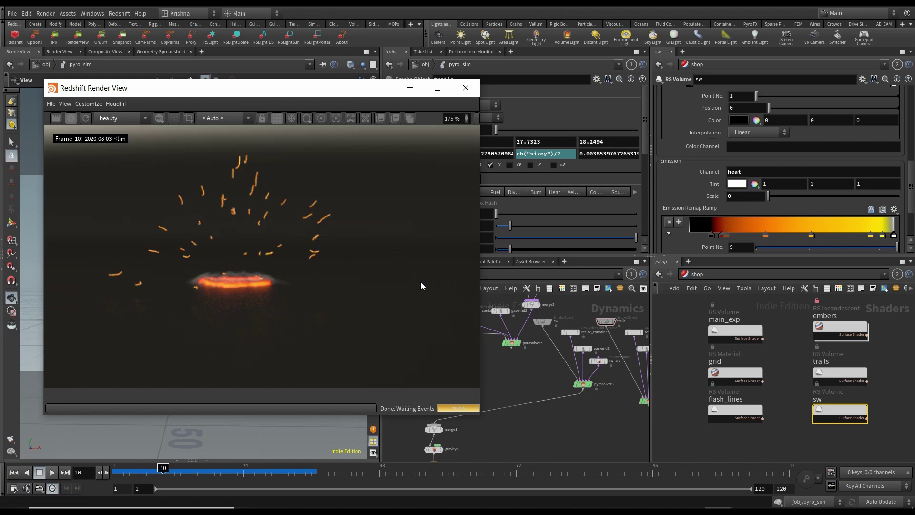
{"action": "left_click_drag", "start_coordinate": [337, 87], "coordinate": [245, 78]}
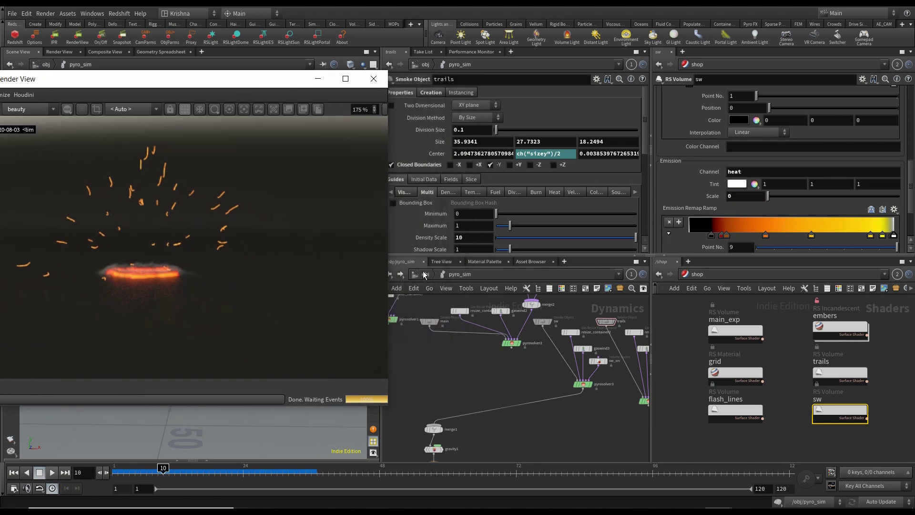
Inside pyro_import, assign the sw shader to material3 and start a fresh render.
{"action": "key", "text": "u"}
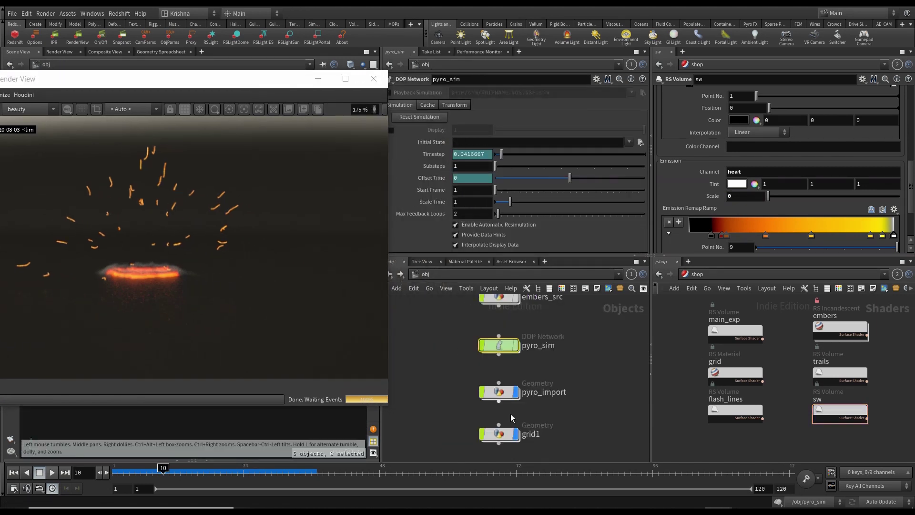
{"action": "double_click", "coordinate": [498, 394]}
{"action": "left_click", "coordinate": [501, 361]}
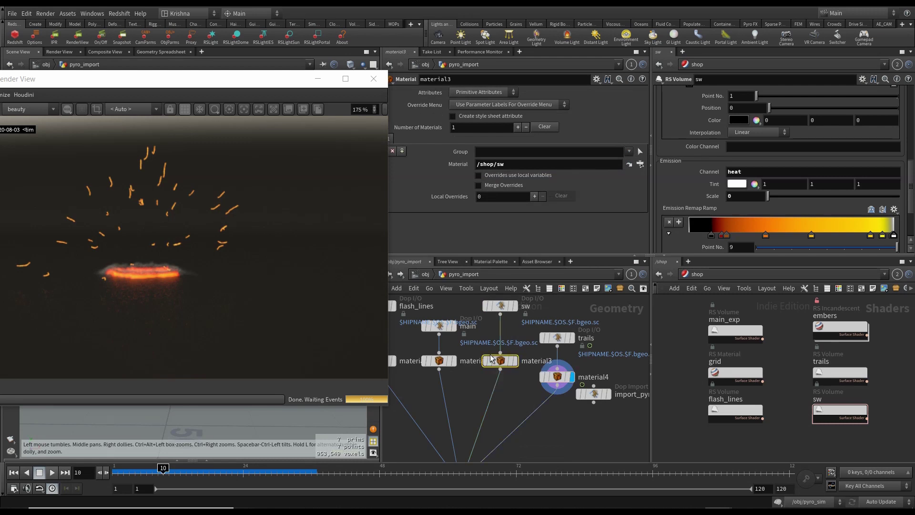
{"action": "left_click_drag", "start_coordinate": [816, 410], "coordinate": [523, 170]}
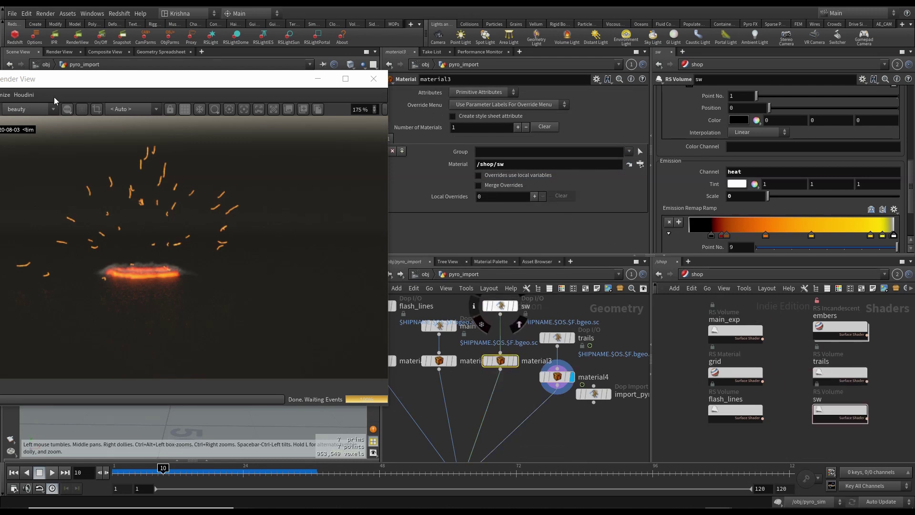
{"action": "left_click_drag", "start_coordinate": [66, 80], "coordinate": [145, 95]}
{"action": "left_click", "coordinate": [74, 123]}
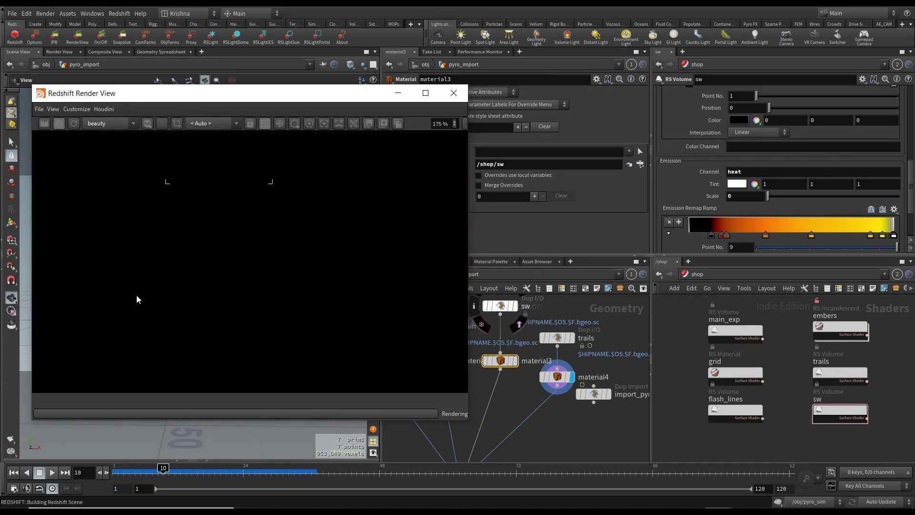
{"action": "left_click_drag", "start_coordinate": [281, 94], "coordinate": [222, 92]}
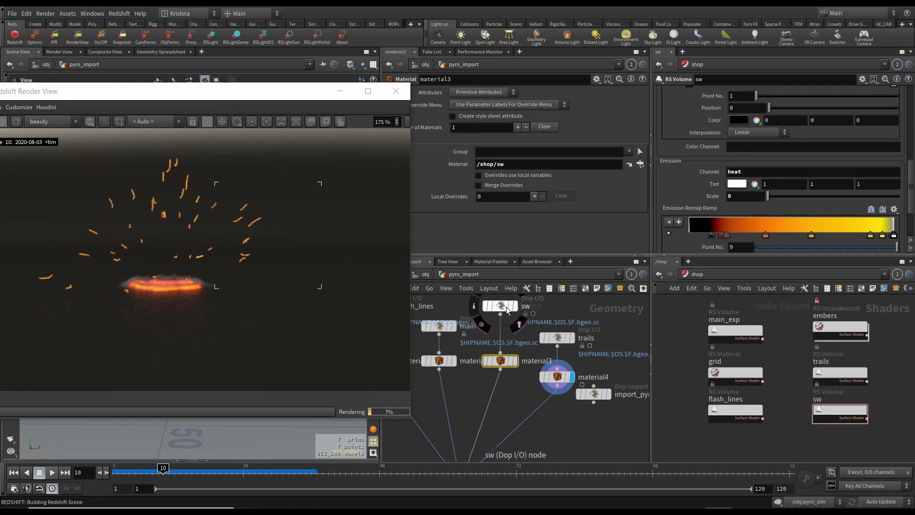
Show the sw-shaded branch alone and test the sw emission scale at 16.
{"action": "left_click", "coordinate": [509, 310]}
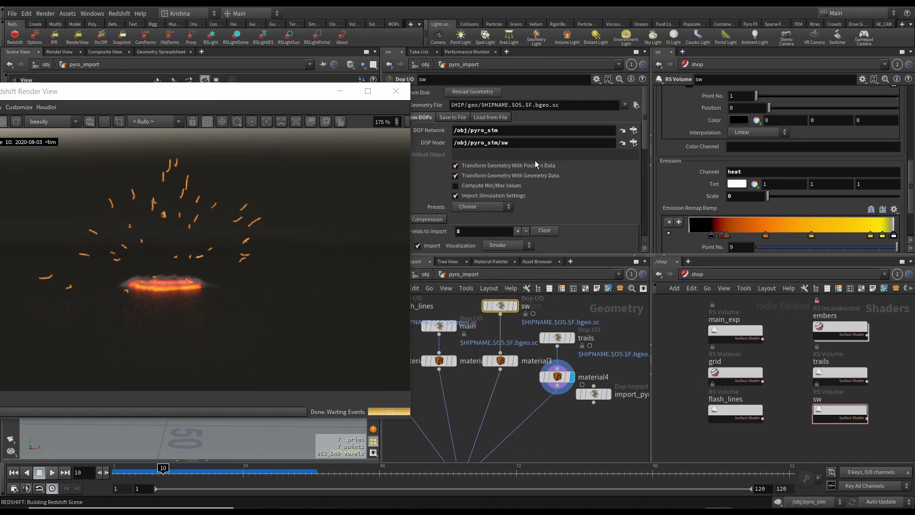
{"action": "left_click", "coordinate": [516, 360]}
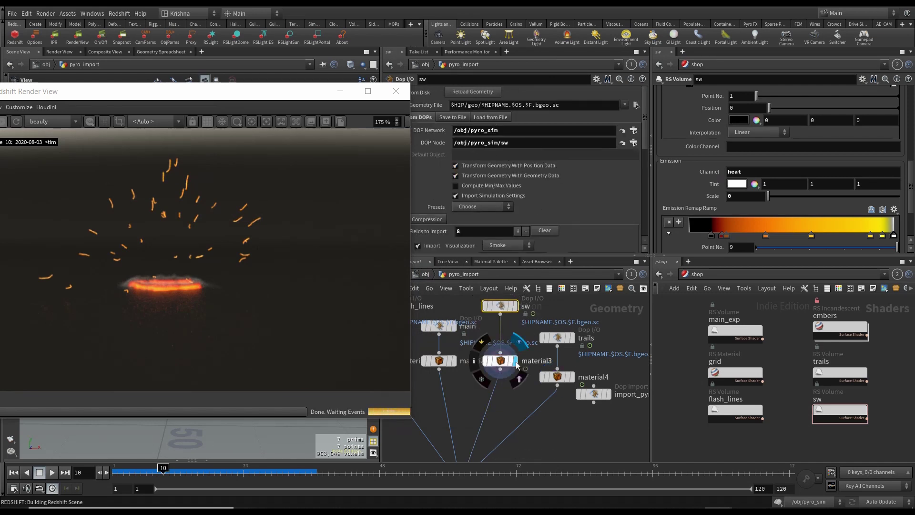
{"action": "left_click", "coordinate": [501, 361]}
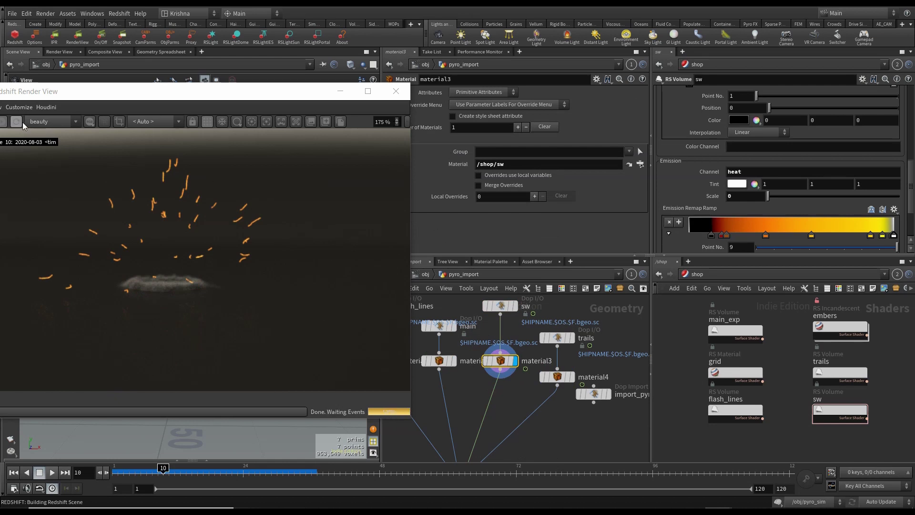
{"action": "left_click", "coordinate": [742, 197]}
{"action": "double_click", "coordinate": [741, 198]}
{"action": "type", "text": "16"}
{"action": "key", "text": "Return"}
{"action": "left_click", "coordinate": [16, 121]}
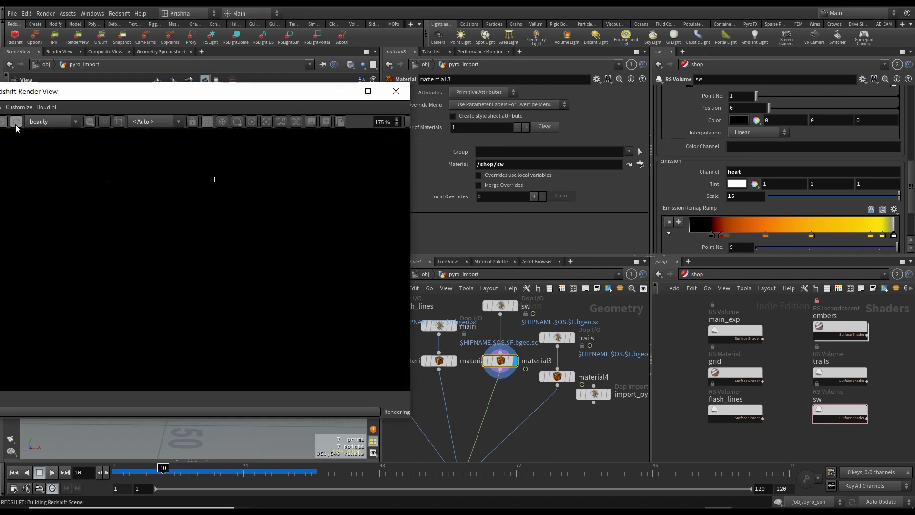
Reset the sw emission scale to 0, re-render, and close the Redshift render view.
{"action": "middle_click", "coordinate": [749, 200], "text": "ctrl"}
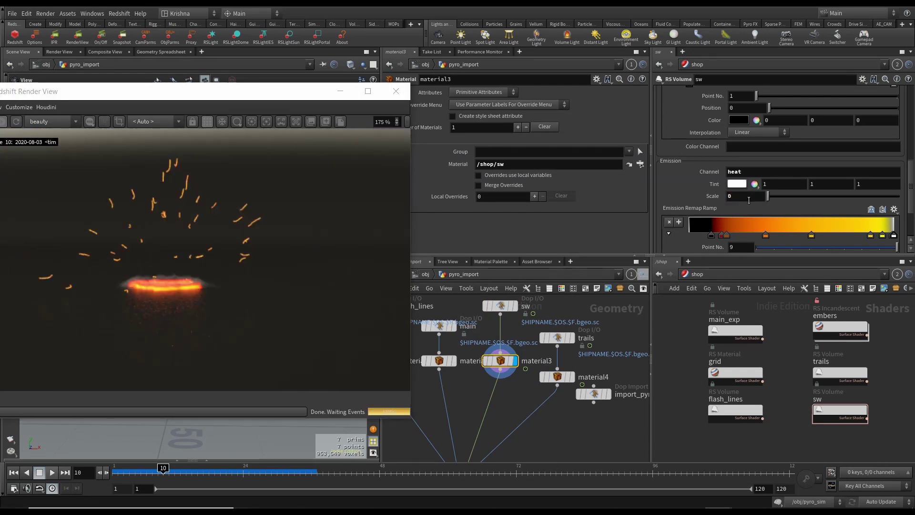
{"action": "left_click", "coordinate": [16, 122]}
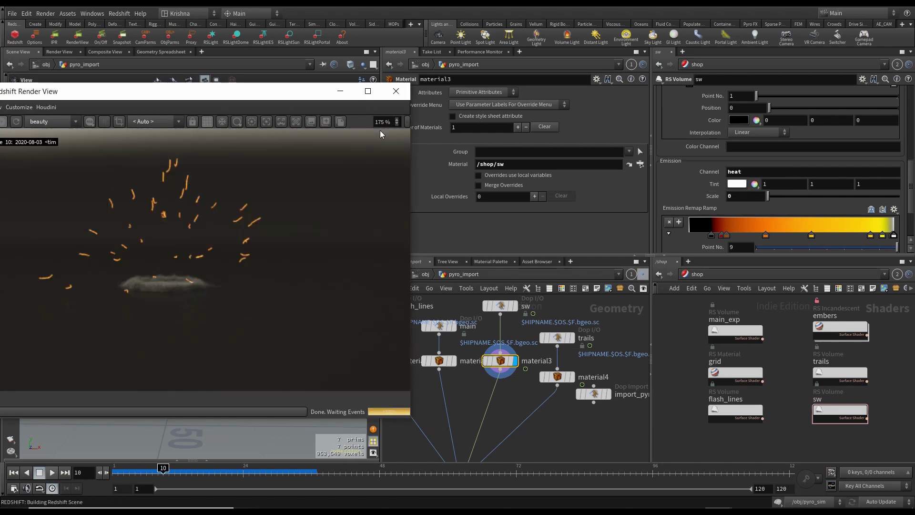
{"action": "left_click", "coordinate": [396, 90]}
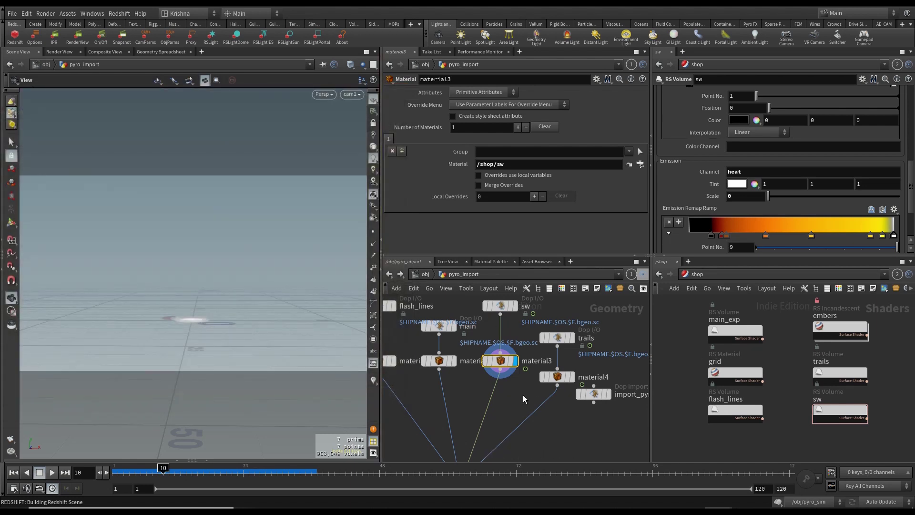
Return to object level, rewind to frame 1 and save the scene.
{"action": "scroll", "coordinate": [514, 402], "scroll_direction": "down", "scroll_amount": 3}
{"action": "left_click", "coordinate": [420, 279]}
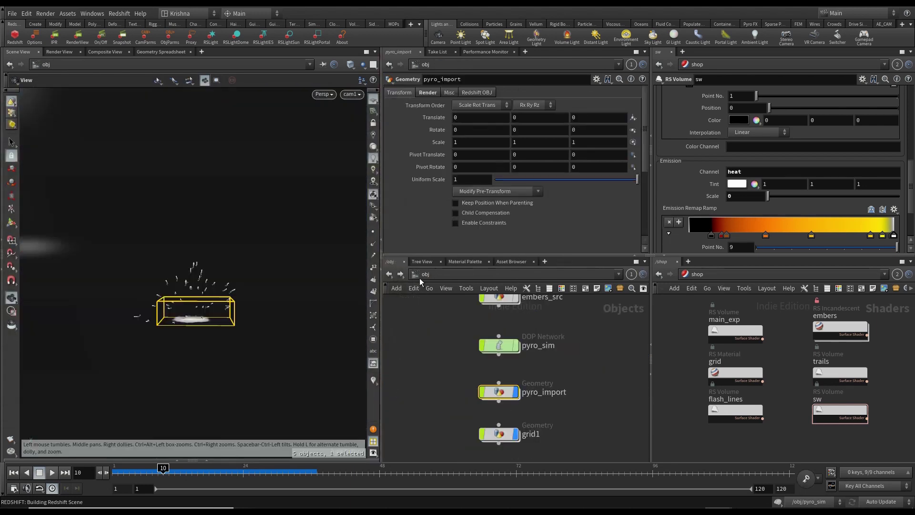
{"action": "key", "text": "ctrl+Up"}
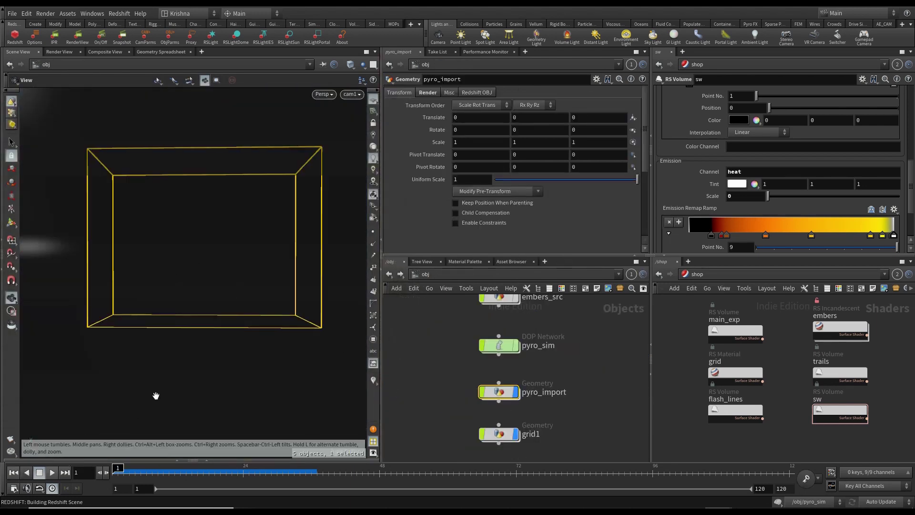
{"action": "key", "text": "ctrl+s"}
In pyro_sim, reconnect merge1 to pyrosolver2's output and play the simulation.
{"action": "double_click", "coordinate": [499, 344]}
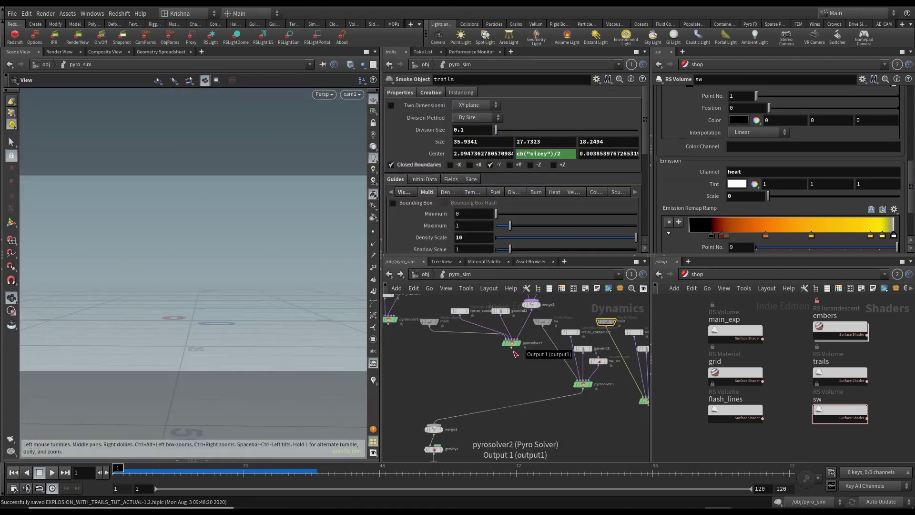
{"action": "left_click", "coordinate": [477, 412]}
{"action": "left_click", "coordinate": [513, 351]}
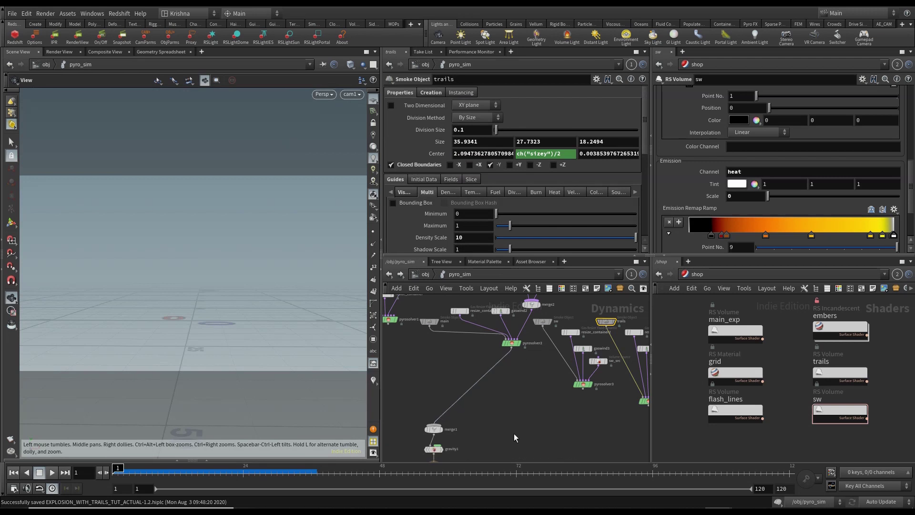
{"action": "left_click", "coordinate": [52, 473]}
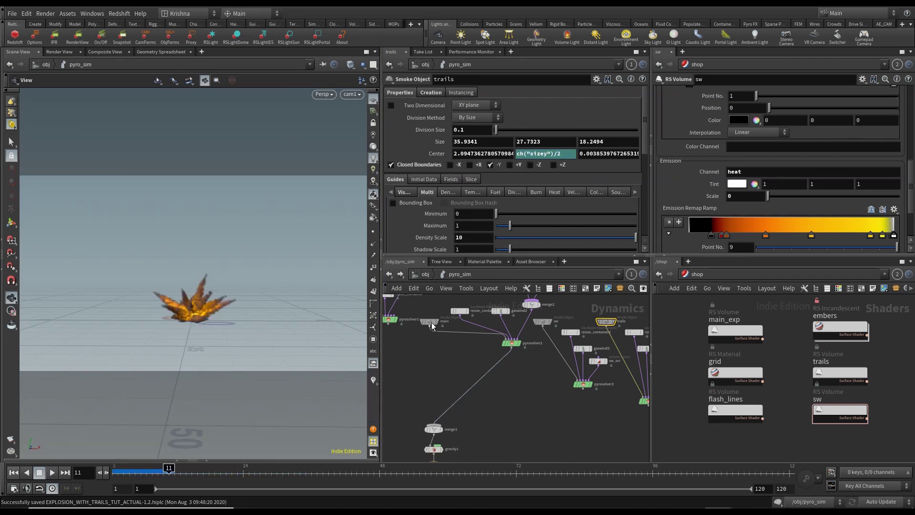
Set the main_exp volume shader's emission channel to heat and re-render the preview.
{"action": "left_click", "coordinate": [427, 275]}
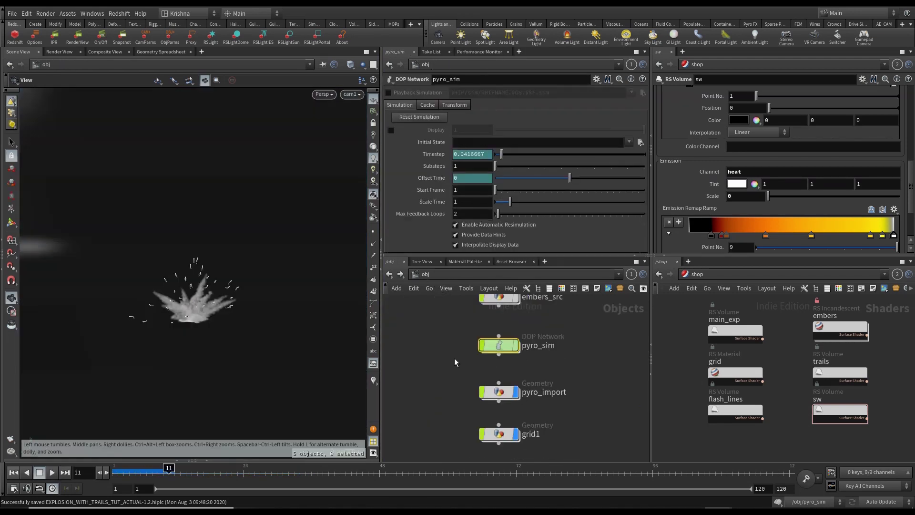
{"action": "double_click", "coordinate": [502, 400]}
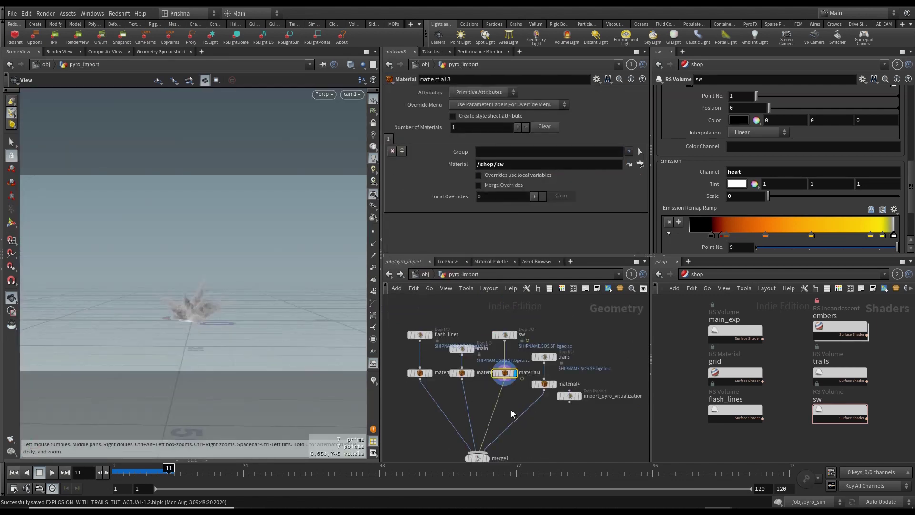
{"action": "left_click", "coordinate": [463, 374]}
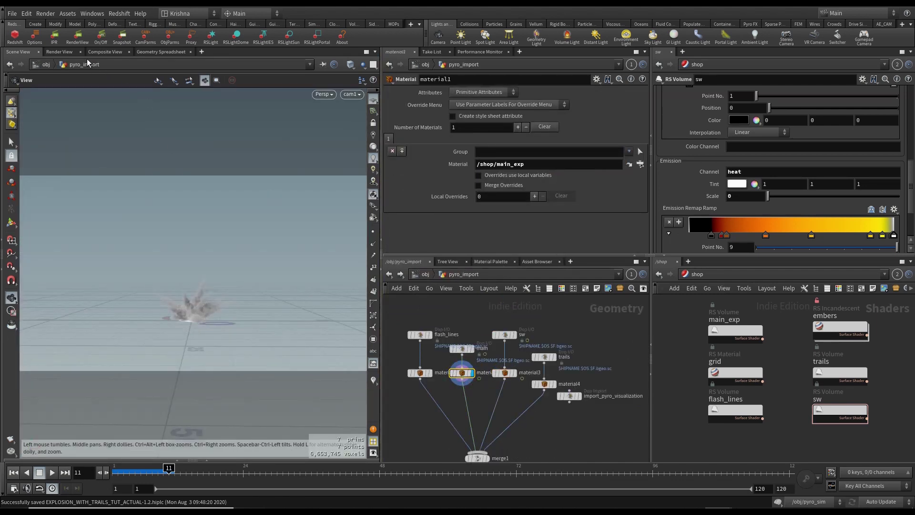
{"action": "left_click", "coordinate": [78, 34]}
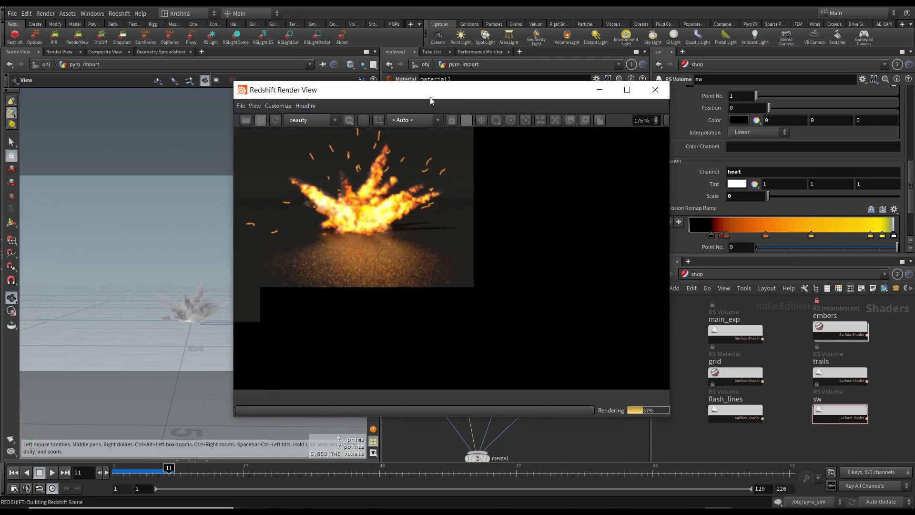
{"action": "left_click_drag", "start_coordinate": [430, 96], "coordinate": [256, 118]}
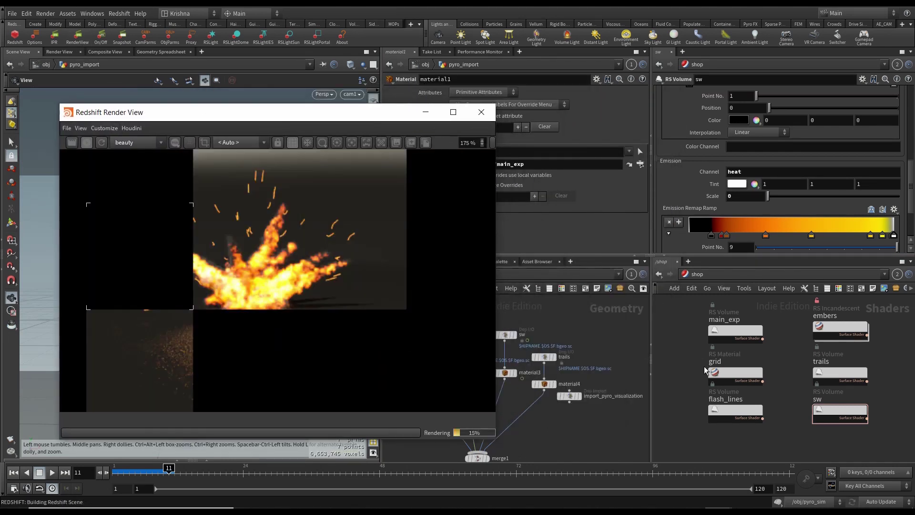
{"action": "left_click", "coordinate": [736, 331]}
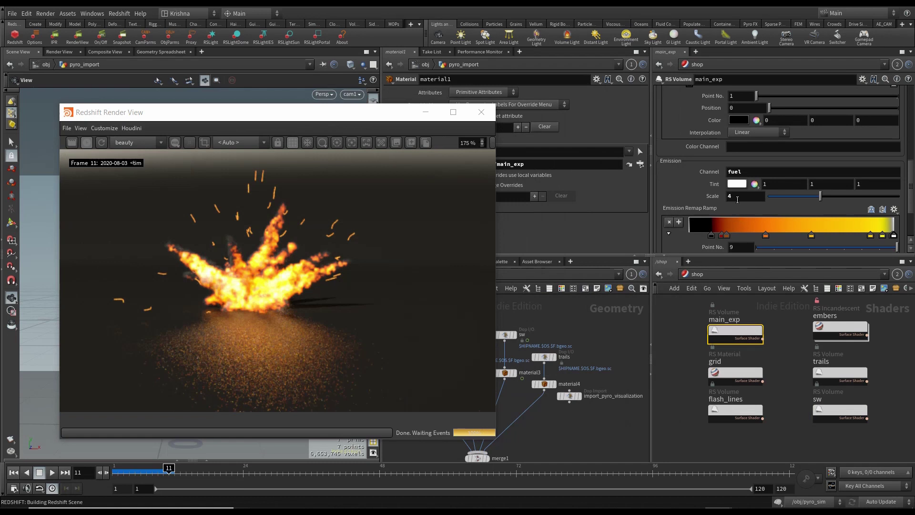
{"action": "left_click", "coordinate": [759, 171]}
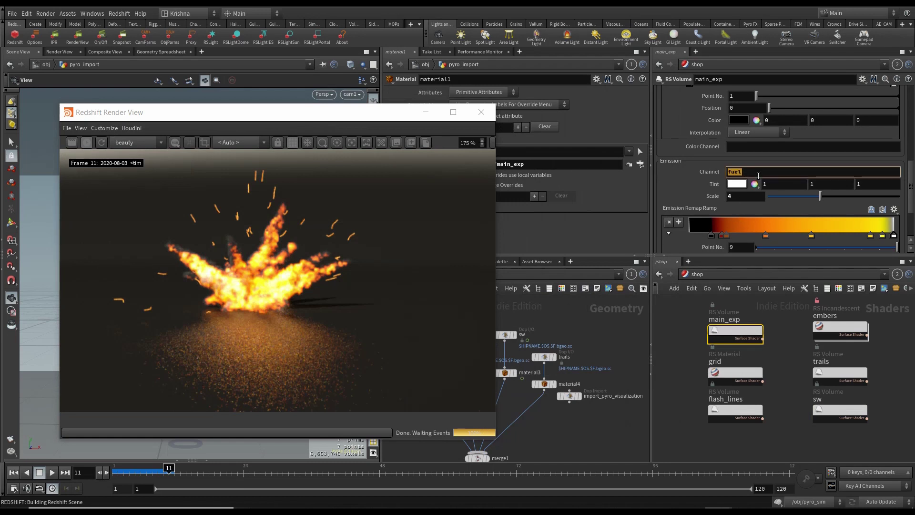
{"action": "type", "text": "ha"}
{"action": "key", "text": "Return"}
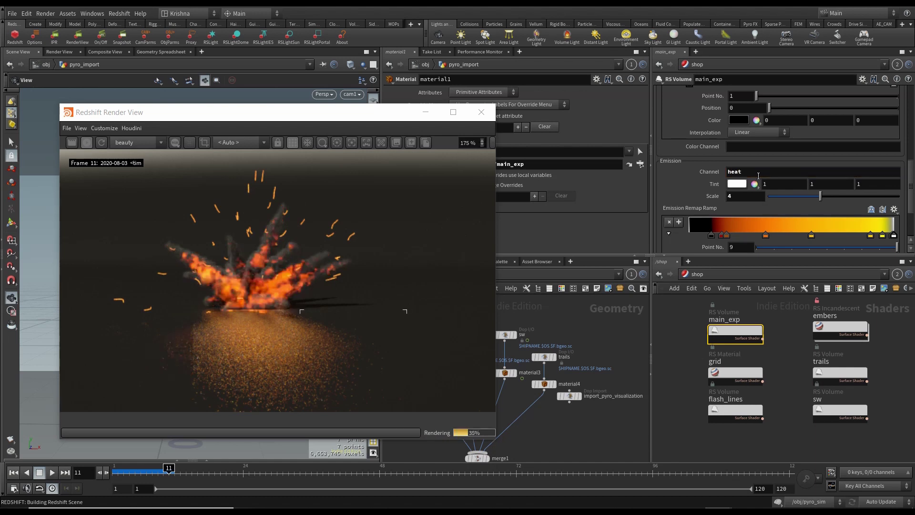
{"action": "left_click", "coordinate": [103, 144]}
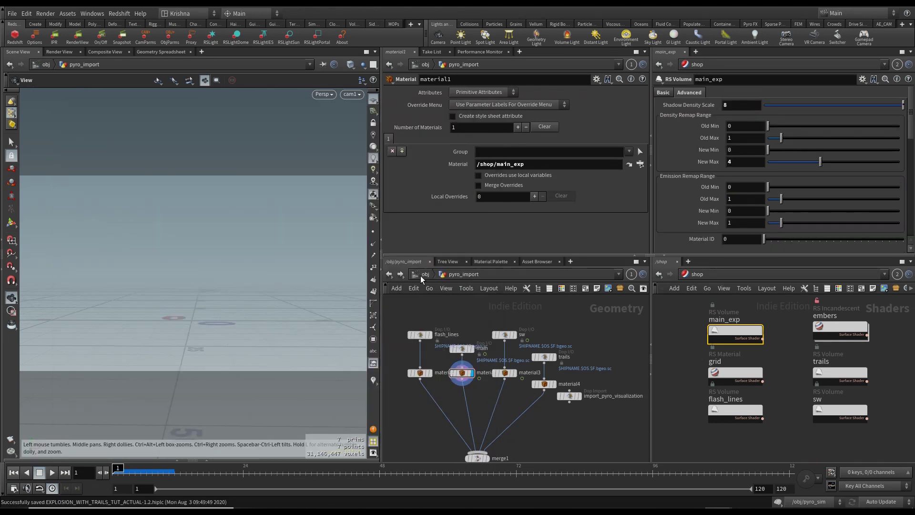
In pyro_sim, reconnect merge1 to pyrosolver1's output and select pyrosolver3 and pyrosolver4.
{"action": "key", "text": "u"}
{"action": "double_click", "coordinate": [500, 347]}
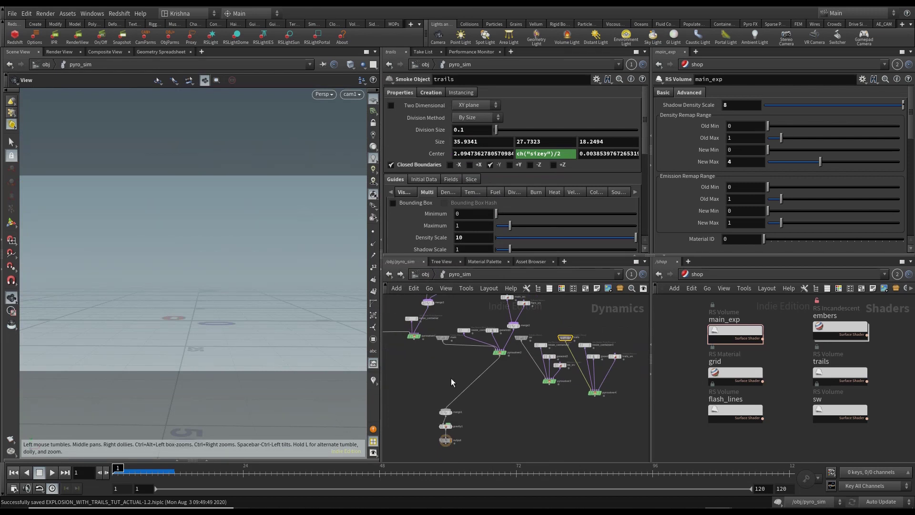
{"action": "left_click_drag", "start_coordinate": [470, 385], "coordinate": [414, 339]}
{"action": "left_click", "coordinate": [500, 357]}
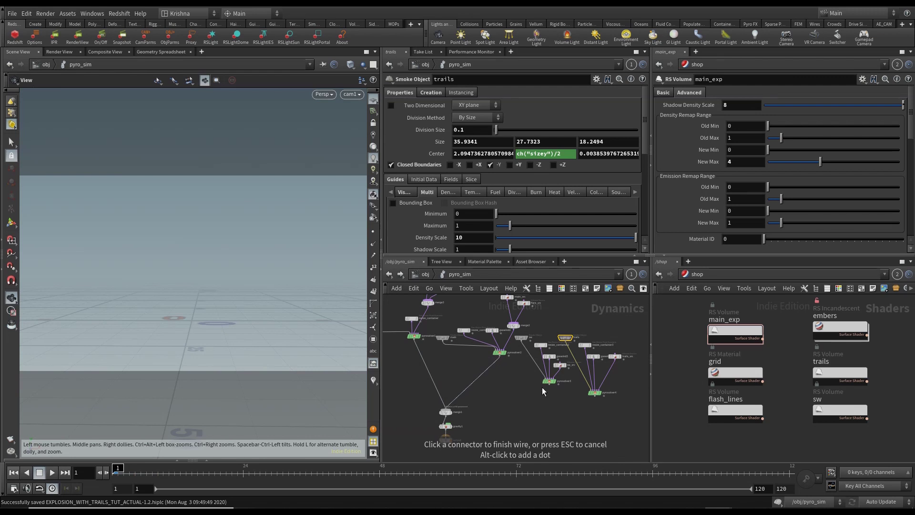
{"action": "key", "text": "Escape"}
{"action": "left_click_drag", "start_coordinate": [590, 395], "coordinate": [615, 380]}
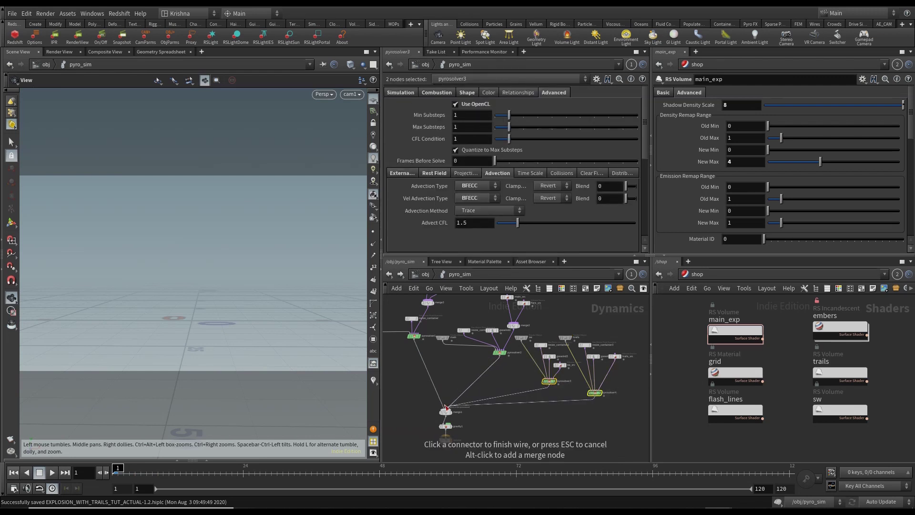
{"action": "left_click", "coordinate": [512, 419]}
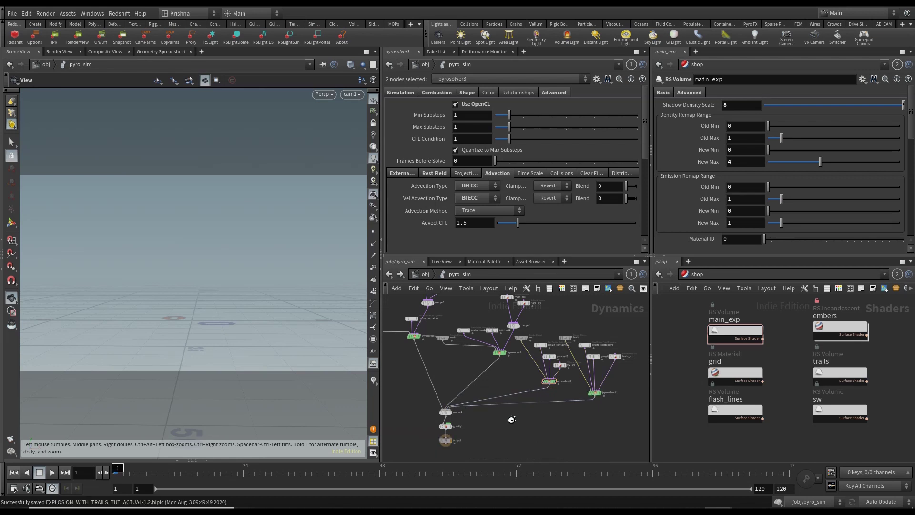
Back at object level, select the SEED null to view its seed value.
{"action": "key", "text": "u"}
{"action": "scroll", "coordinate": [452, 365], "scroll_direction": "down", "scroll_amount": 5}
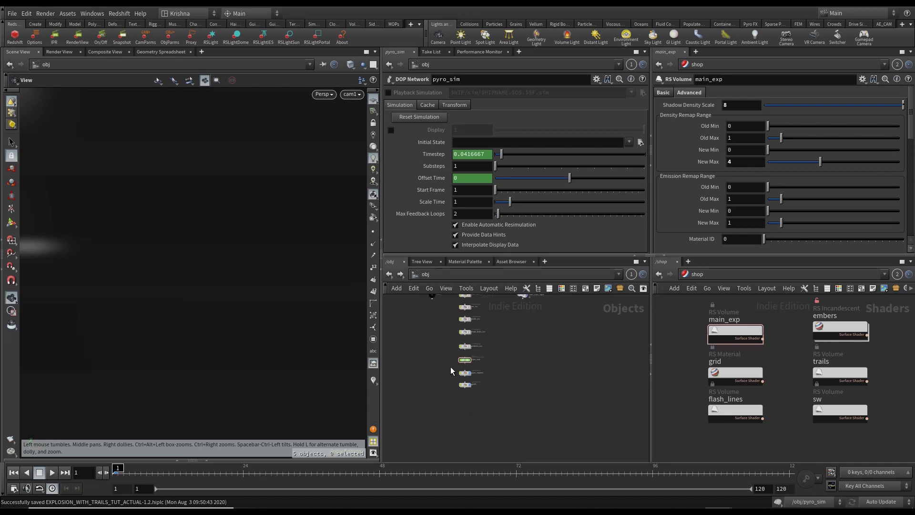
{"action": "middle_click_drag", "start_coordinate": [558, 374], "coordinate": [573, 412]}
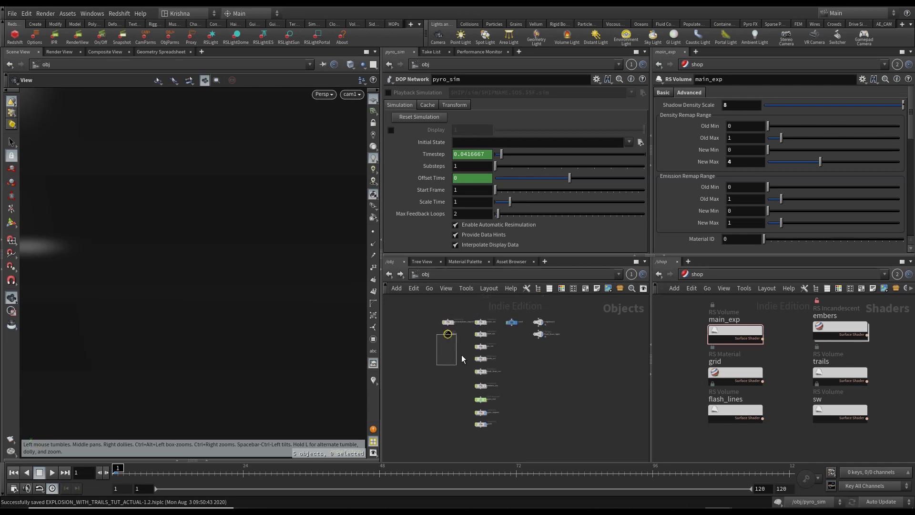
{"action": "left_click", "coordinate": [448, 334]}
{"action": "scroll", "coordinate": [459, 329], "scroll_direction": "up", "scroll_amount": 3}
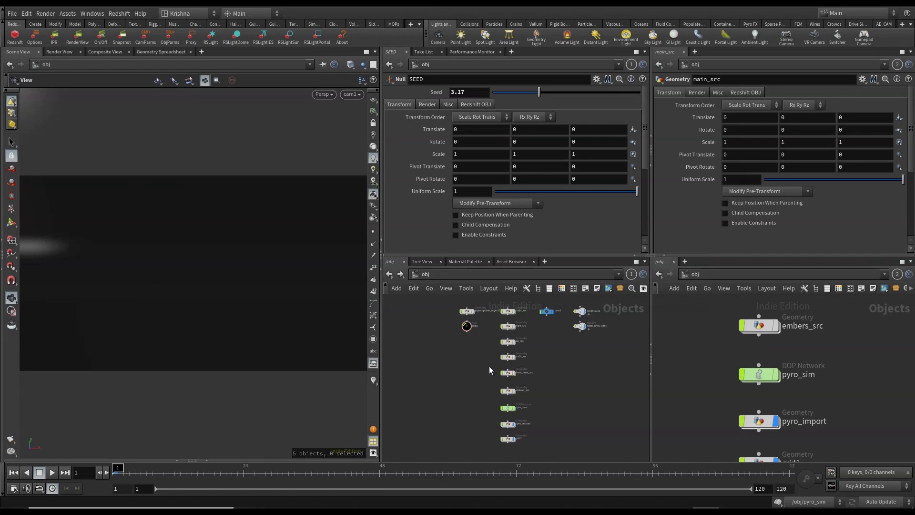
{"action": "key", "text": "alt+Tab"}
{"action": "key", "text": "Tab"}
{"action": "key", "text": "Tab"}
Compare the seed1 and seed0.71 flipbooks in MPlay, then close the ip-10:22 window.
{"action": "key", "text": "alt+Tab"}
{"action": "key", "text": "Tab"}
{"action": "key", "text": "alt+Tab"}
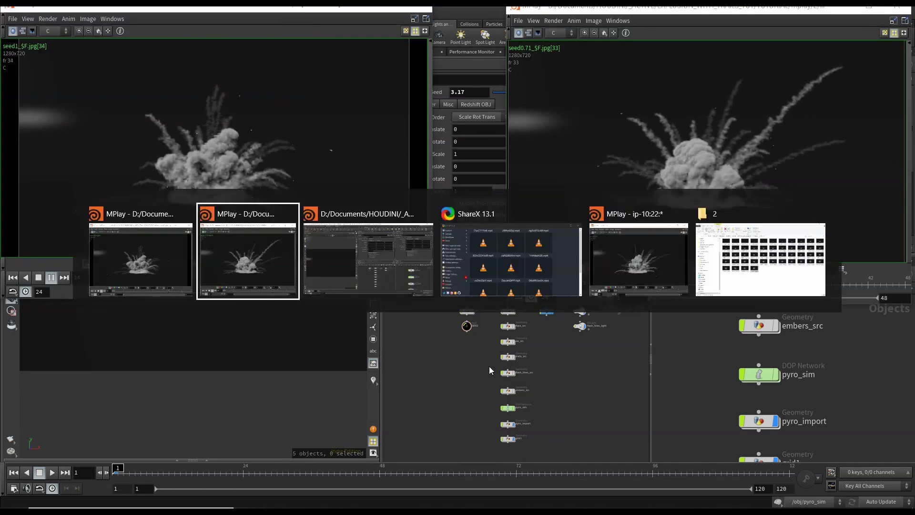
{"action": "key", "text": "Tab"}
{"action": "key", "text": "Tab"}
{"action": "key", "text": "Tab"}
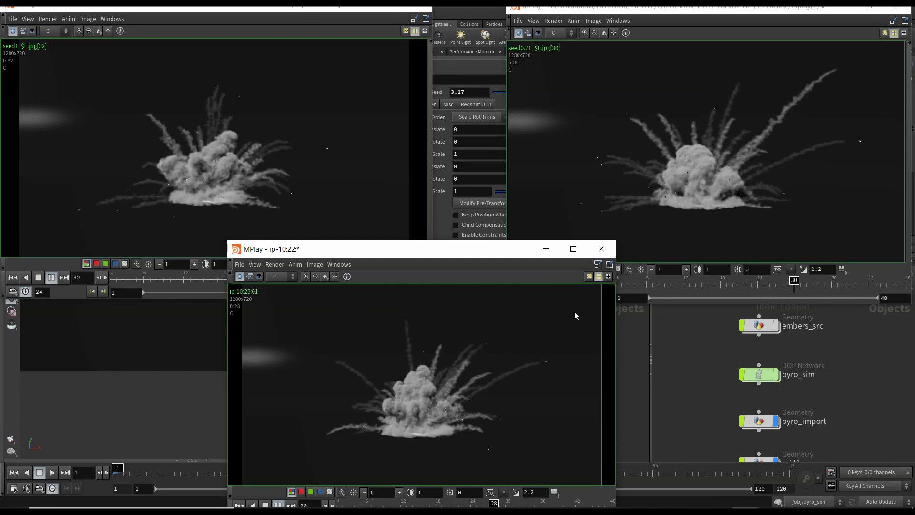
{"action": "left_click", "coordinate": [603, 255]}
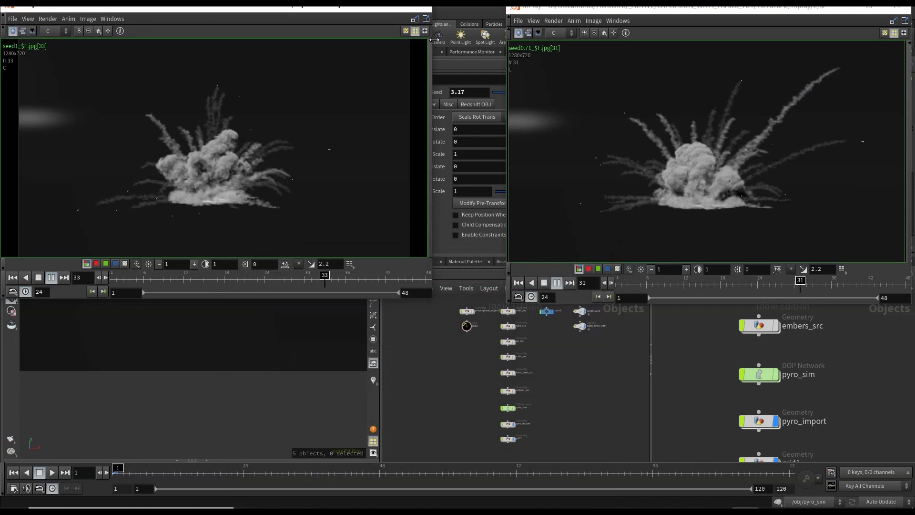
{"action": "left_click", "coordinate": [420, 2]}
Close the last flipbook, save EXPLOSION_WITH_TRAILS_TUT_ACTUAL-1.2.hiplc and enter pyro_import.
{"action": "left_click", "coordinate": [898, 7]}
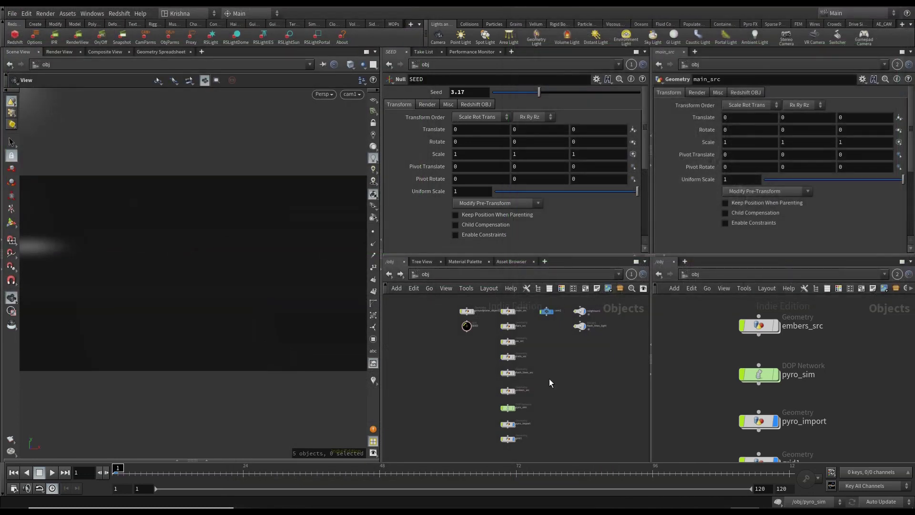
{"action": "left_click", "coordinate": [467, 327]}
{"action": "left_click", "coordinate": [592, 397]}
{"action": "key", "text": "ctrl+s"}
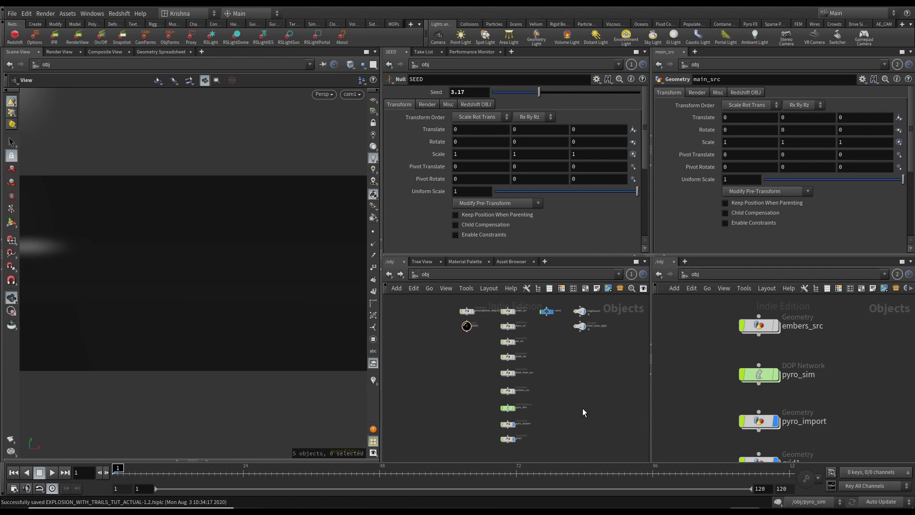
{"action": "scroll", "coordinate": [521, 421], "scroll_direction": "up", "scroll_amount": 3}
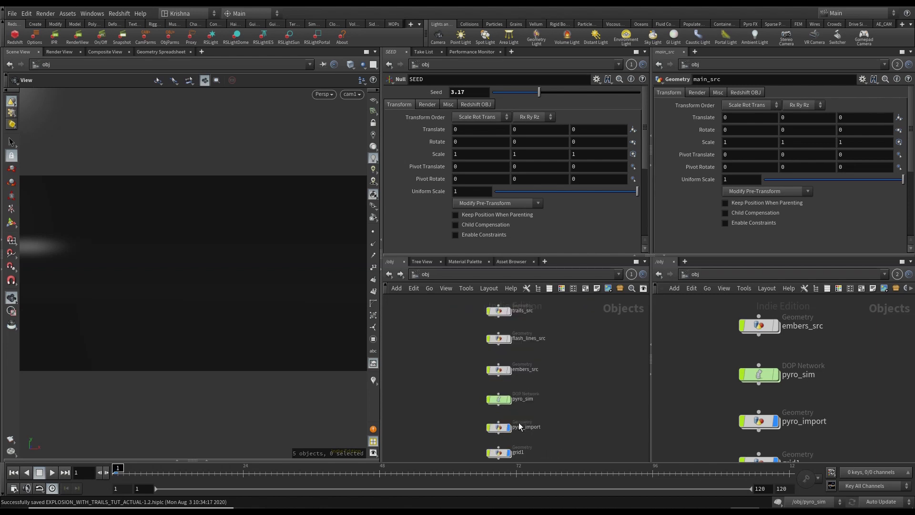
{"action": "double_click", "coordinate": [499, 428]}
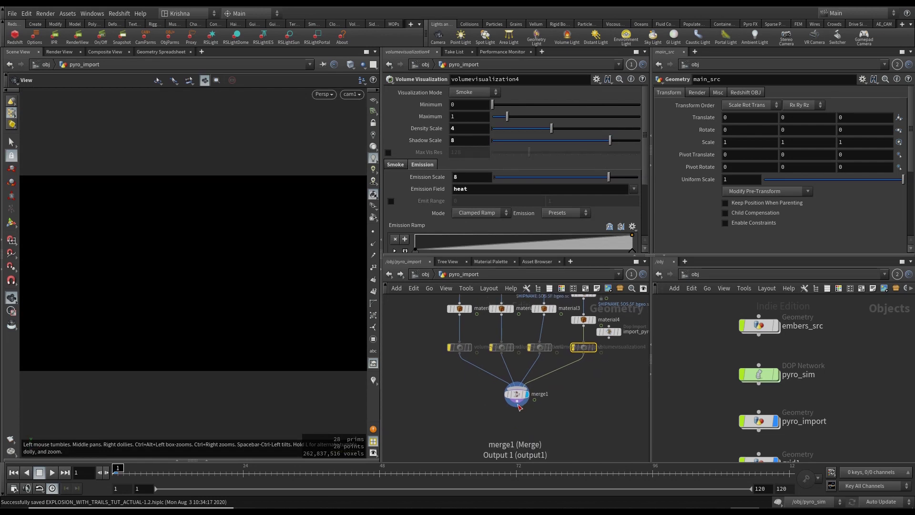
Add a File Cache below merge1 writing to $HIP/sim/$HIPNAME/$OS.$F.bgeo.sc.
{"action": "key", "text": "Tab"}
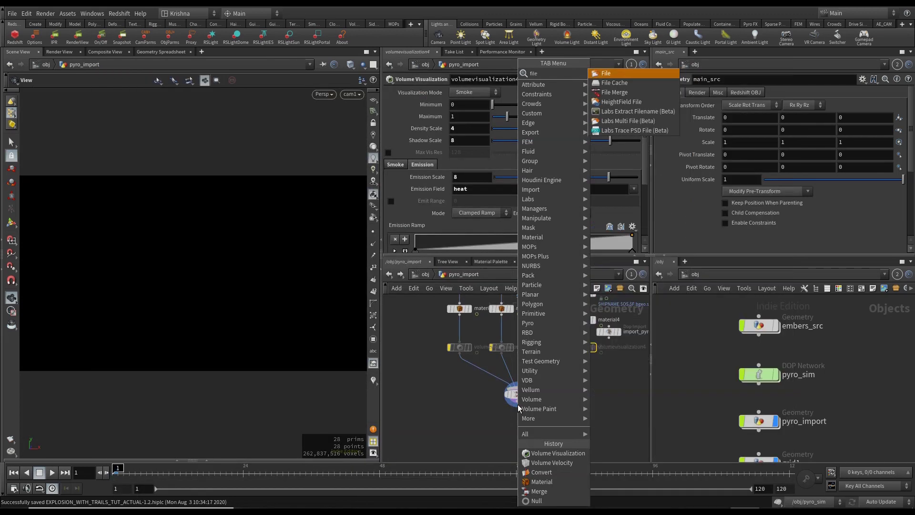
{"action": "left_click", "coordinate": [520, 408]}
{"action": "left_click", "coordinate": [520, 408]}
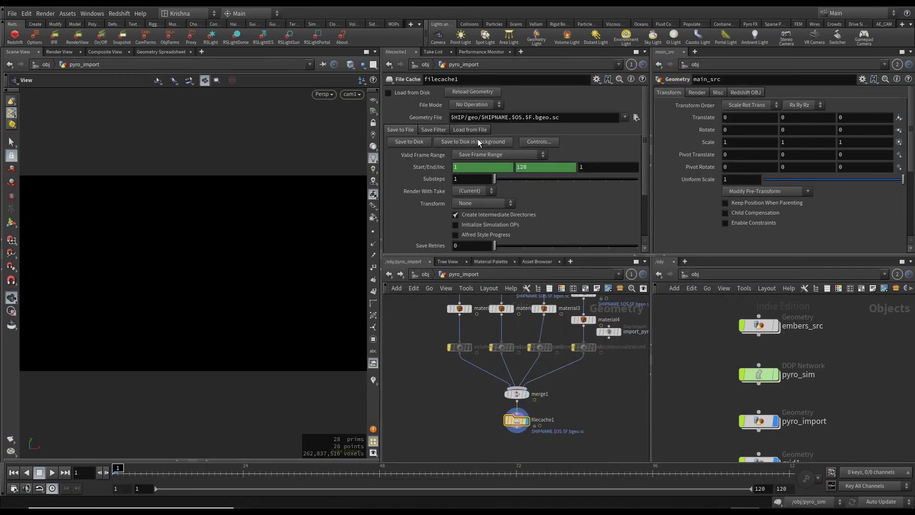
{"action": "type", "text": "$HIP/sim/$HIPNAME/$OS.$F.bgeo.sc"}
{"action": "key", "text": "Return"}
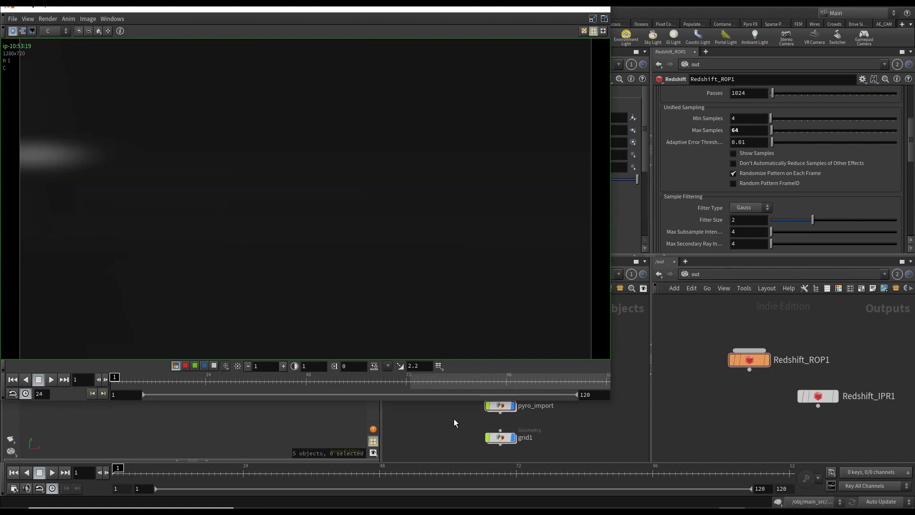
Play the explosion flipbook in MPlay, then return to Houdini.
{"action": "left_click", "coordinate": [52, 380]}
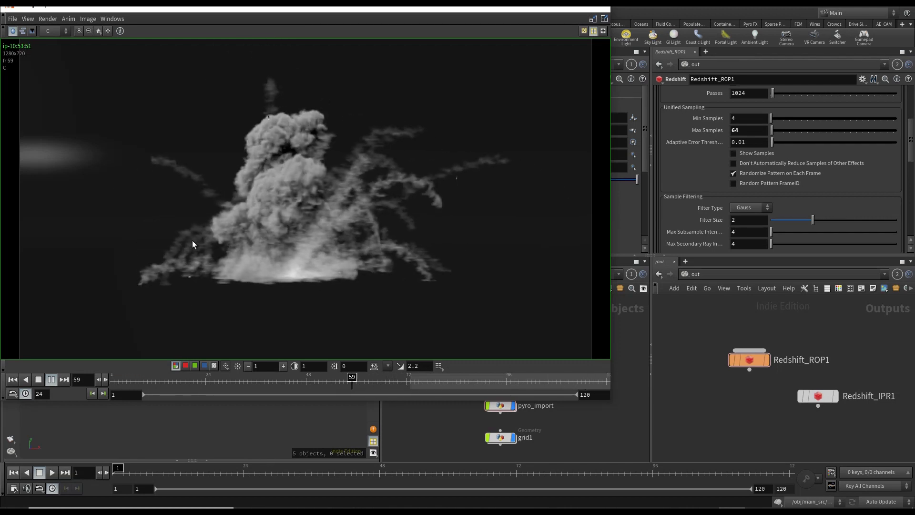
{"action": "left_click", "coordinate": [42, 379]}
{"action": "left_click", "coordinate": [472, 422]}
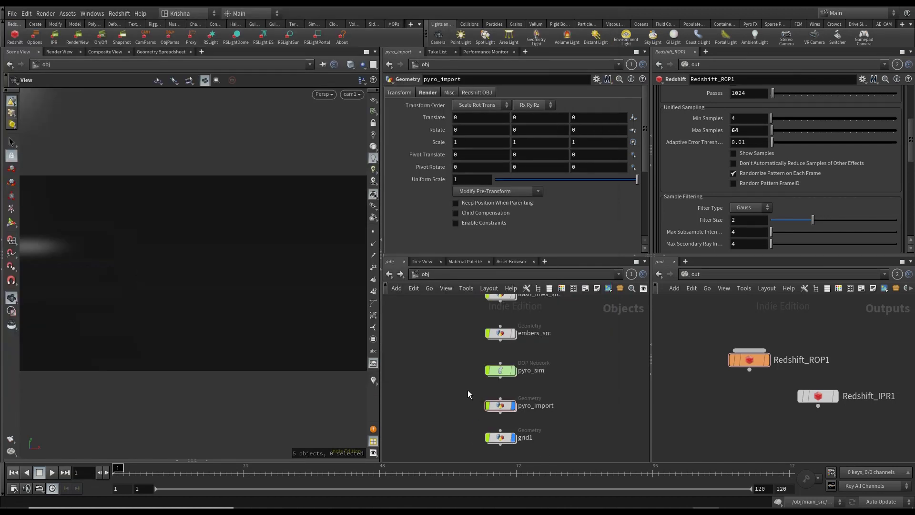
Render frame 48 in Redshift to check the dark smoke and orange embers, then close the view.
{"action": "left_click", "coordinate": [379, 469]}
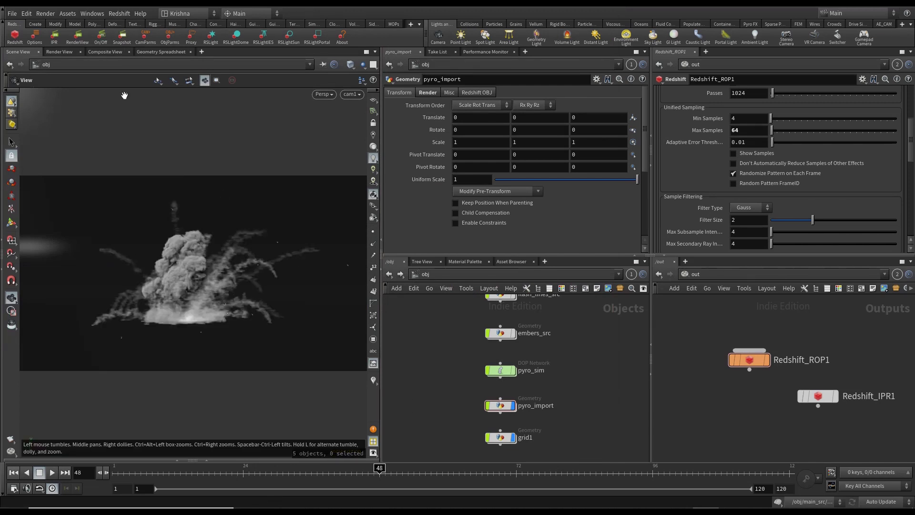
{"action": "left_click", "coordinate": [78, 37]}
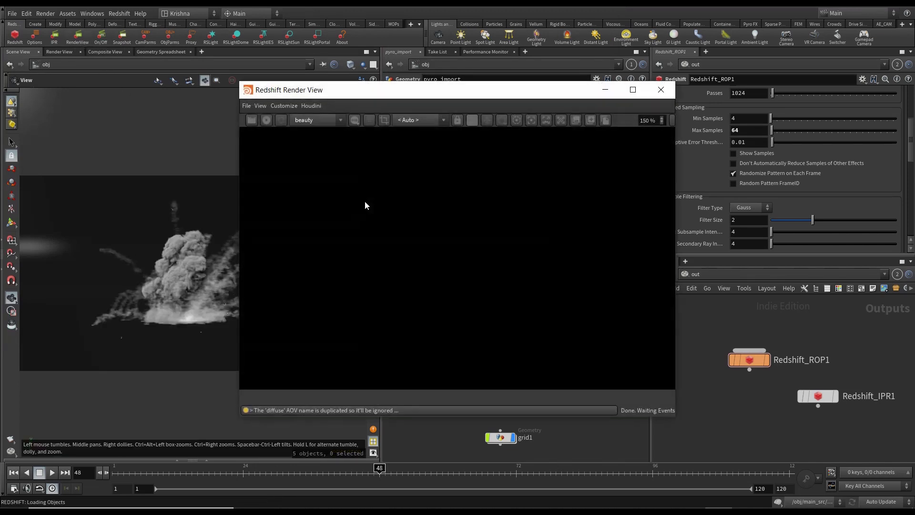
{"action": "left_click", "coordinate": [473, 123]}
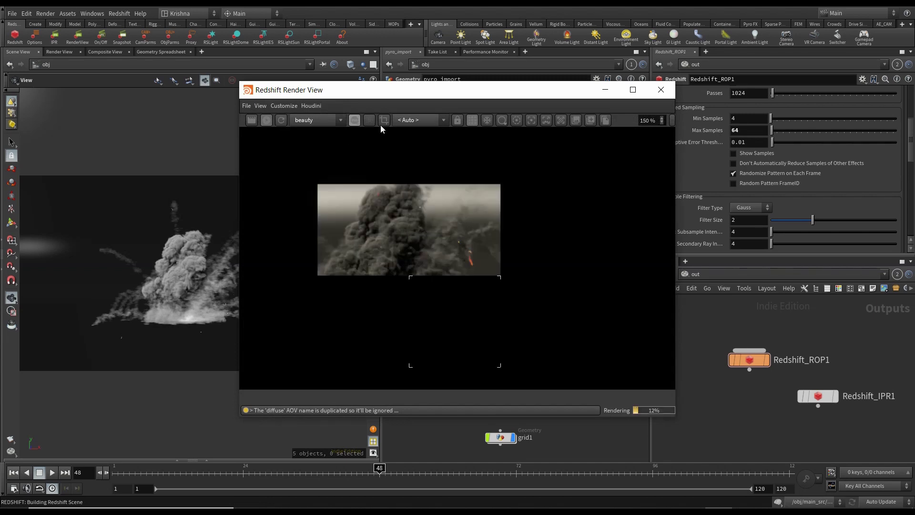
{"action": "left_click_drag", "start_coordinate": [542, 92], "coordinate": [311, 42]}
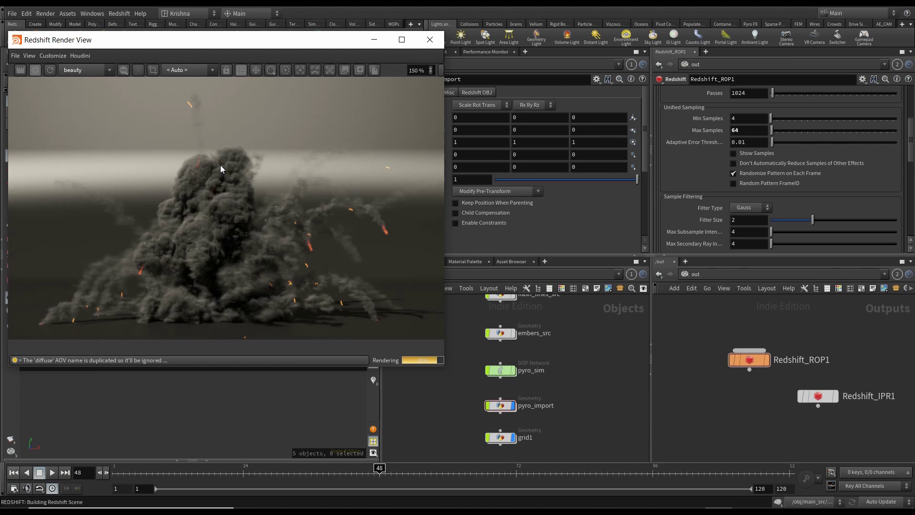
{"action": "scroll", "coordinate": [220, 165], "scroll_direction": "down", "scroll_amount": 2}
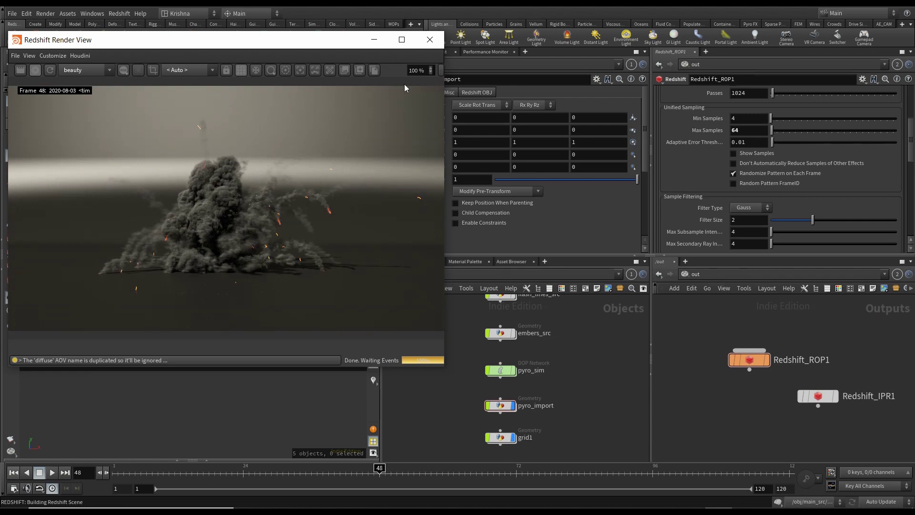
{"action": "left_click", "coordinate": [430, 40]}
Render the explosion through the light and open the render view's post-effects settings.
{"action": "scroll", "coordinate": [580, 345], "scroll_direction": "down", "scroll_amount": 5}
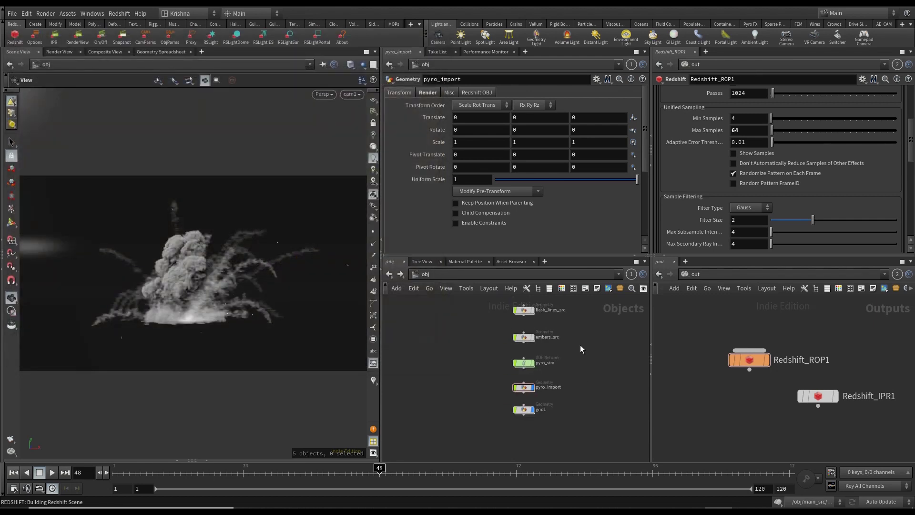
{"action": "left_click", "coordinate": [351, 93]}
{"action": "left_click", "coordinate": [380, 157]}
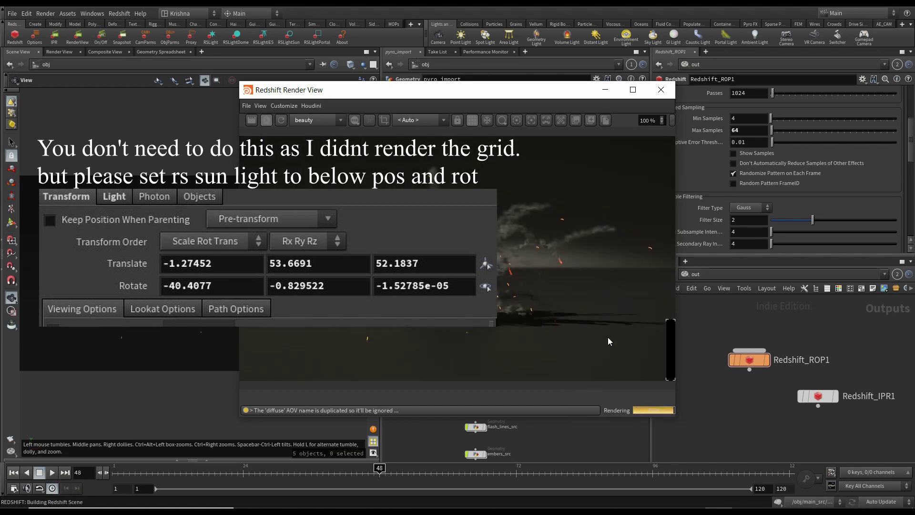
{"action": "left_click_drag", "start_coordinate": [521, 94], "coordinate": [293, 84]}
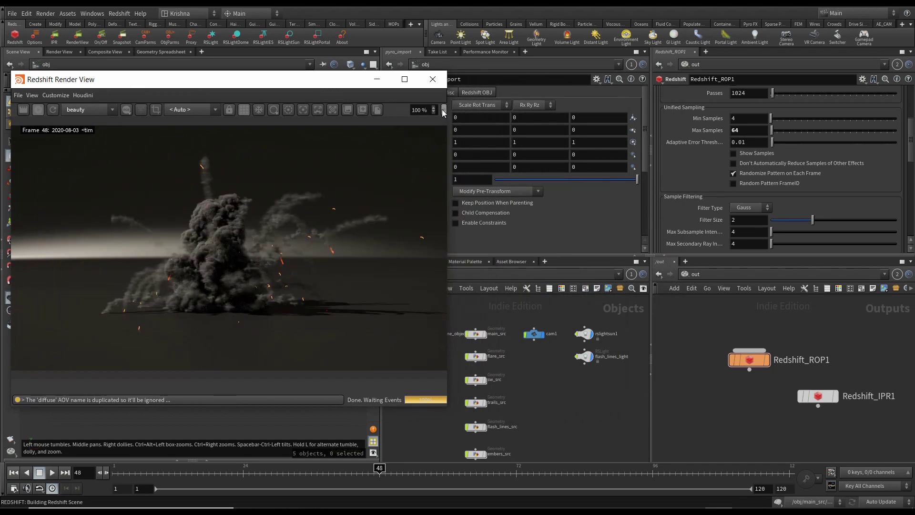
{"action": "left_click", "coordinate": [442, 110]}
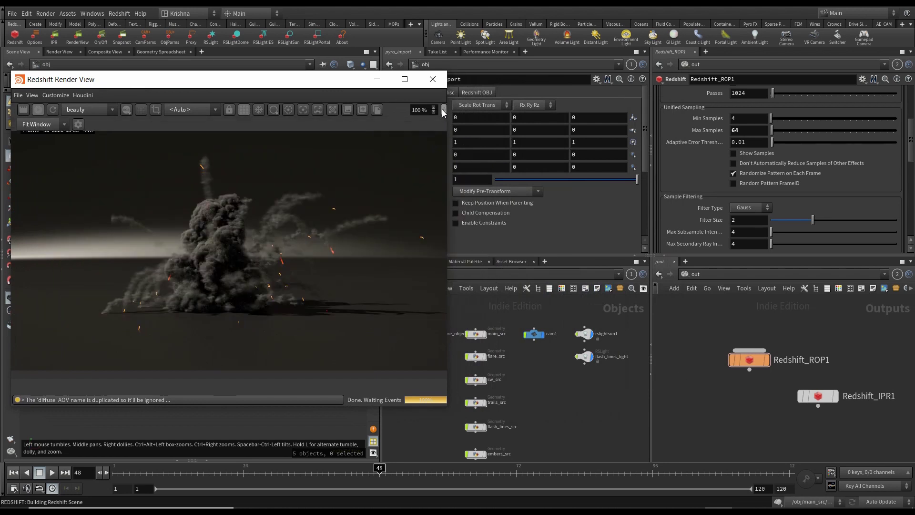
{"action": "left_click", "coordinate": [79, 124]}
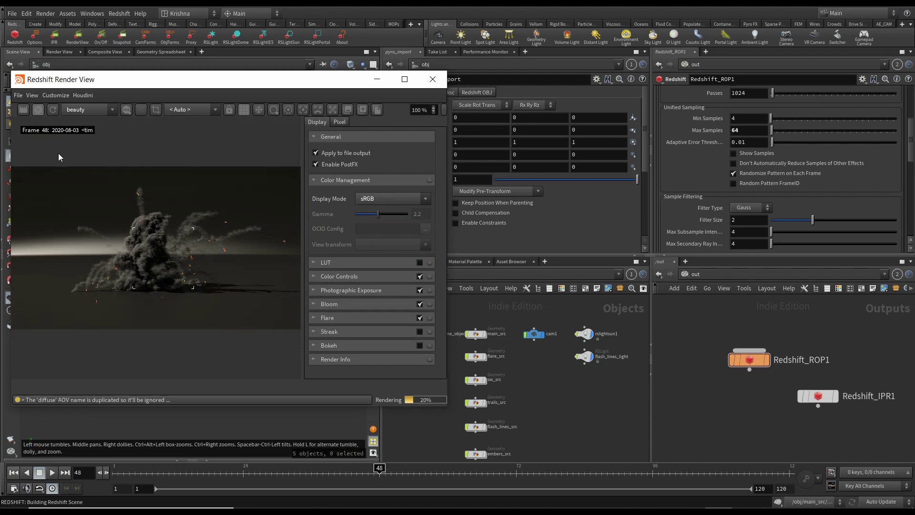
Stop the render and turn off Color Controls, Photographic Exposure and Bloom post effects.
{"action": "left_click", "coordinate": [36, 111]}
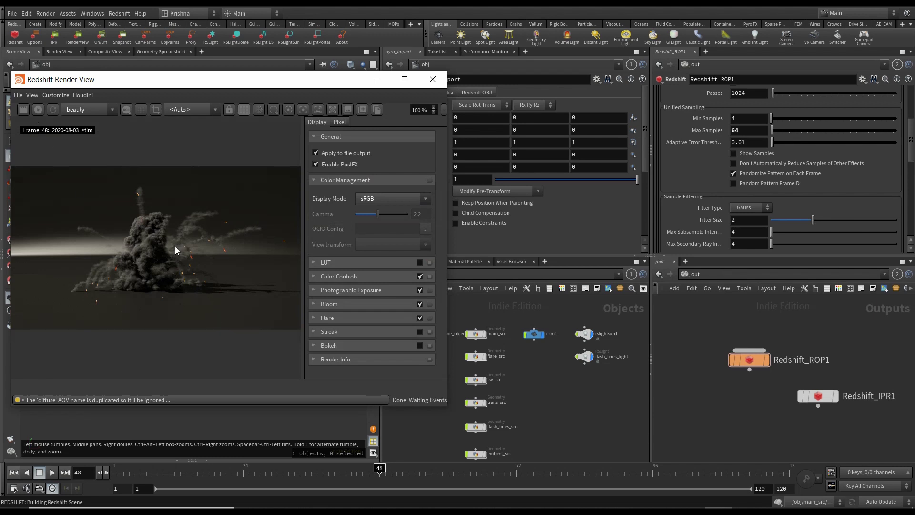
{"action": "scroll", "coordinate": [175, 248], "scroll_direction": "up", "scroll_amount": 1}
{"action": "scroll", "coordinate": [176, 247], "scroll_direction": "up", "scroll_amount": 3}
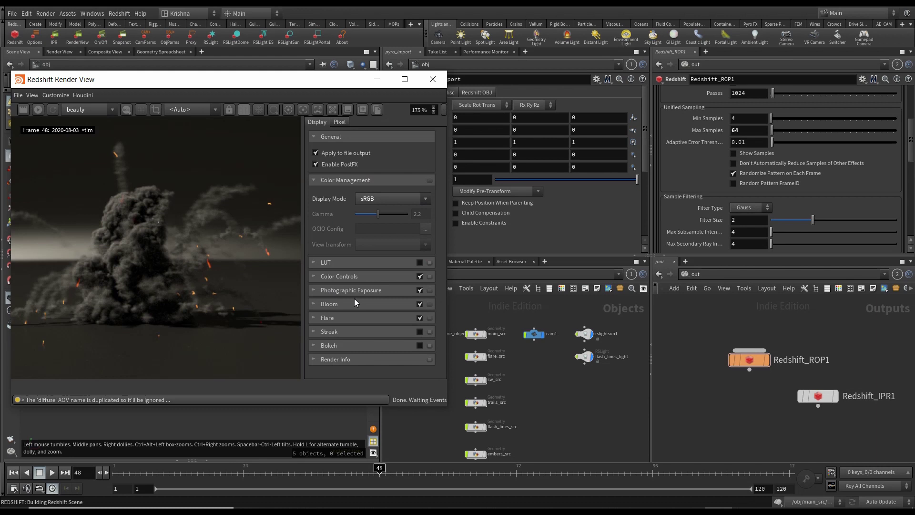
{"action": "left_click", "coordinate": [420, 277]}
{"action": "left_click", "coordinate": [419, 290]}
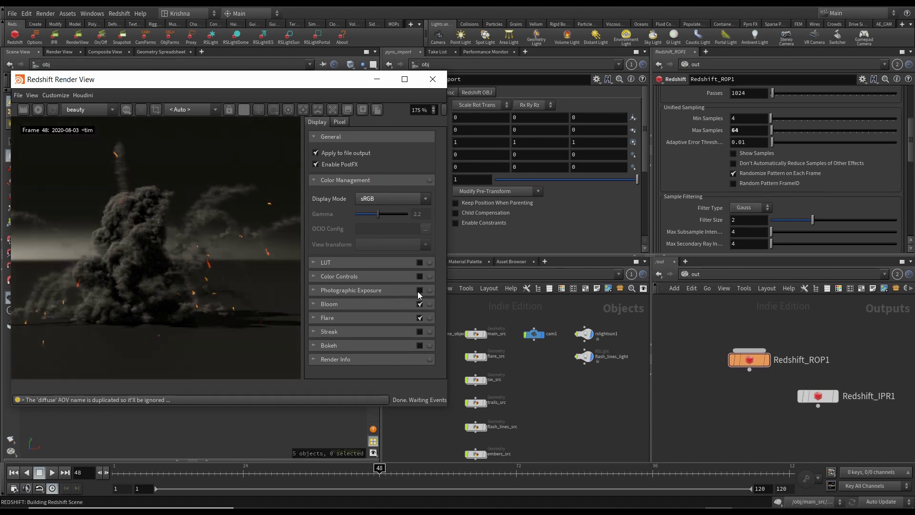
{"action": "left_click", "coordinate": [420, 305]}
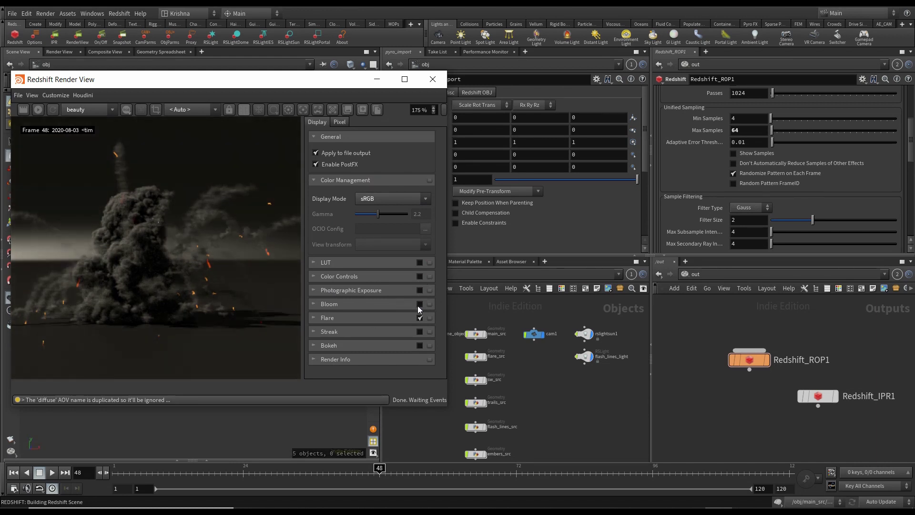
Compare the image with Color Controls toggled, then leave Color Controls enabled.
{"action": "left_click", "coordinate": [313, 276]}
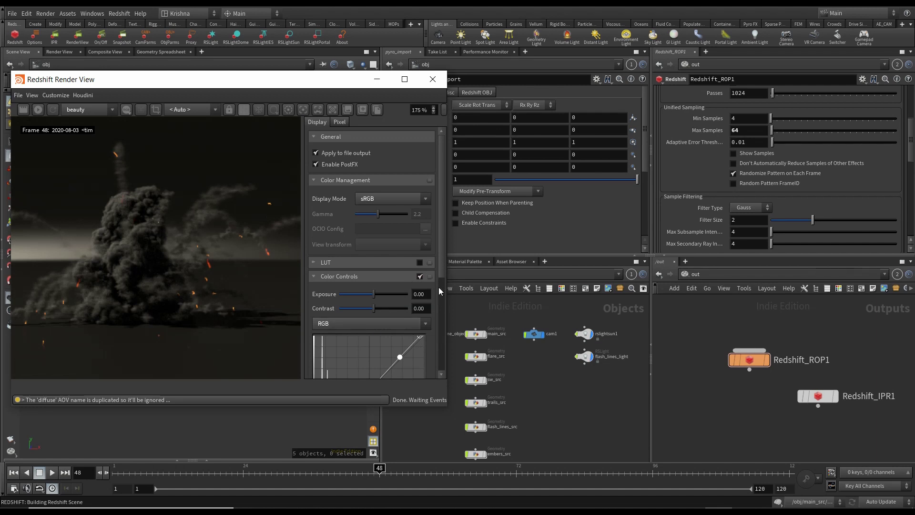
{"action": "scroll", "coordinate": [440, 291], "scroll_direction": "down", "scroll_amount": 5}
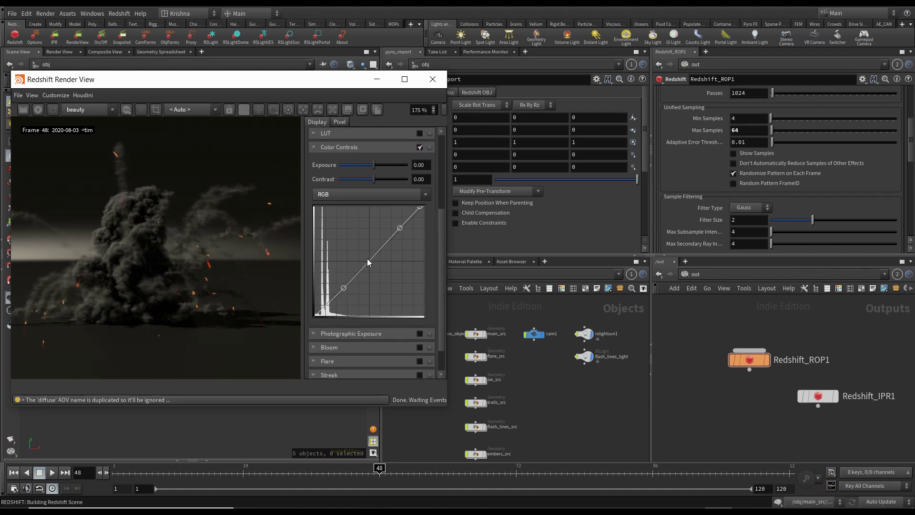
{"action": "left_click", "coordinate": [419, 149]}
{"action": "left_click", "coordinate": [419, 150]}
{"action": "left_click", "coordinate": [419, 149]}
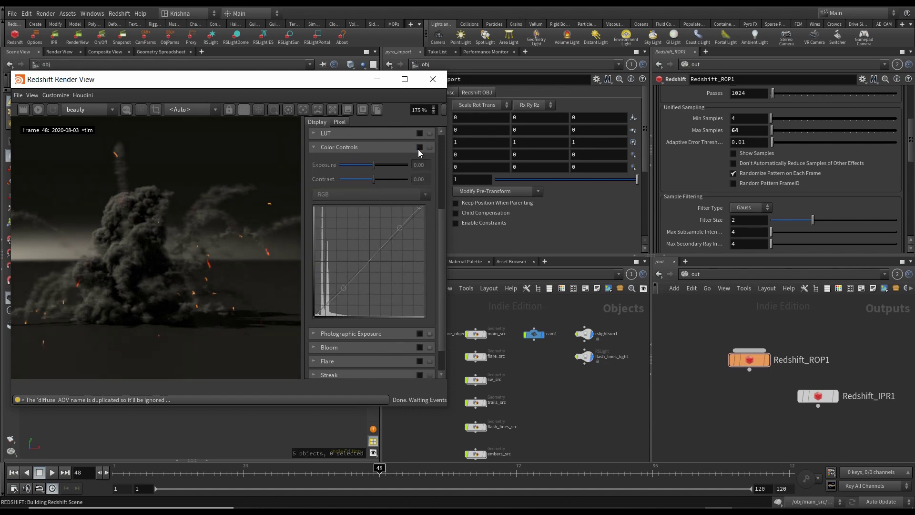
{"action": "left_click", "coordinate": [419, 148]}
{"action": "left_click", "coordinate": [313, 149]}
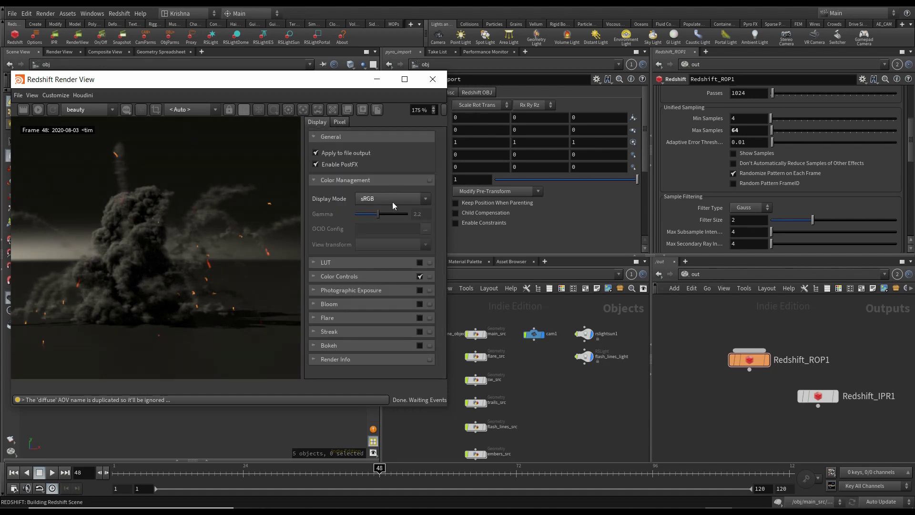
Re-enable Photographic Exposure, toggle Allow Desaturation, and render frame 24.
{"action": "left_click", "coordinate": [420, 290]}
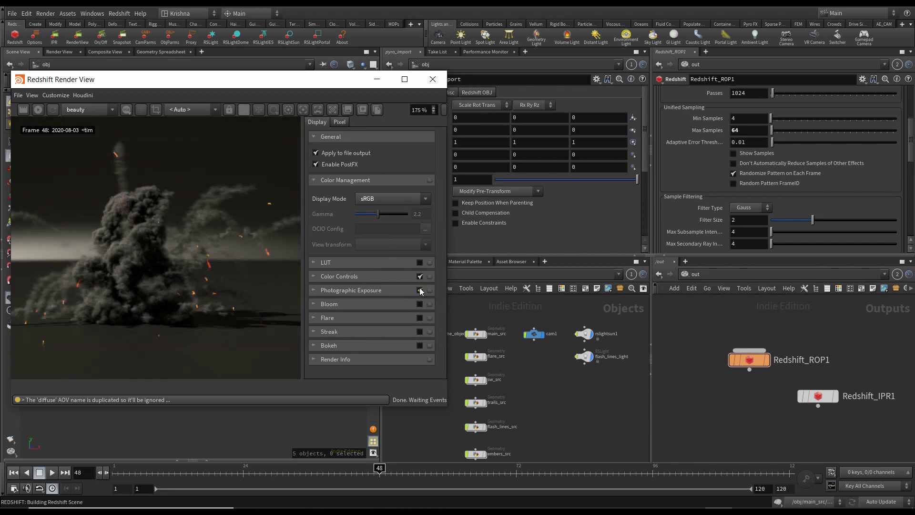
{"action": "left_click", "coordinate": [313, 290]}
{"action": "scroll", "coordinate": [349, 293], "scroll_direction": "down", "scroll_amount": 4}
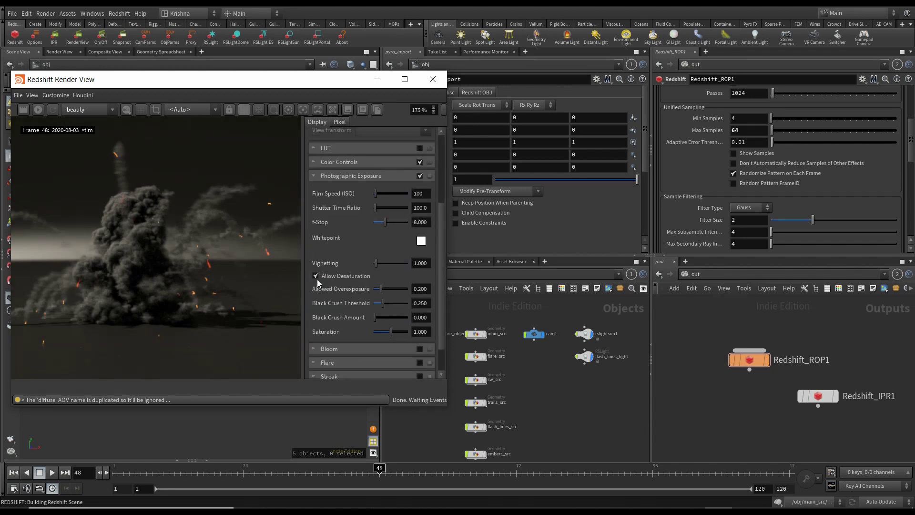
{"action": "left_click", "coordinate": [315, 277]}
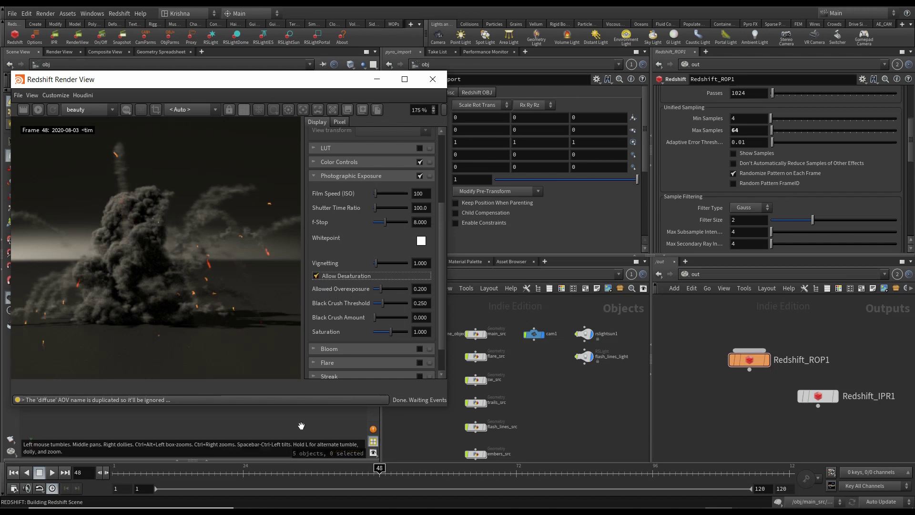
{"action": "left_click", "coordinate": [243, 472]}
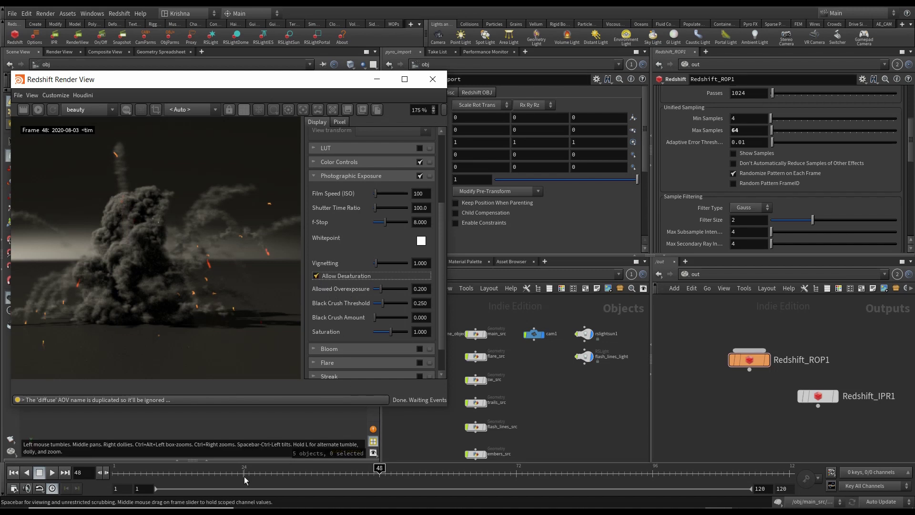
{"action": "left_click", "coordinate": [28, 110]}
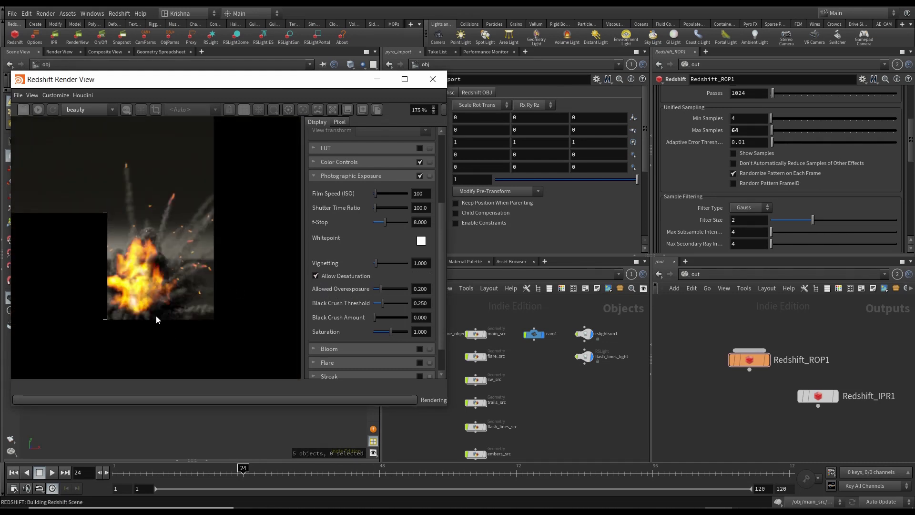
Toggle Allow Desaturation back, then enable Bloom at intensity 4, comparing it off and on.
{"action": "left_click", "coordinate": [316, 276]}
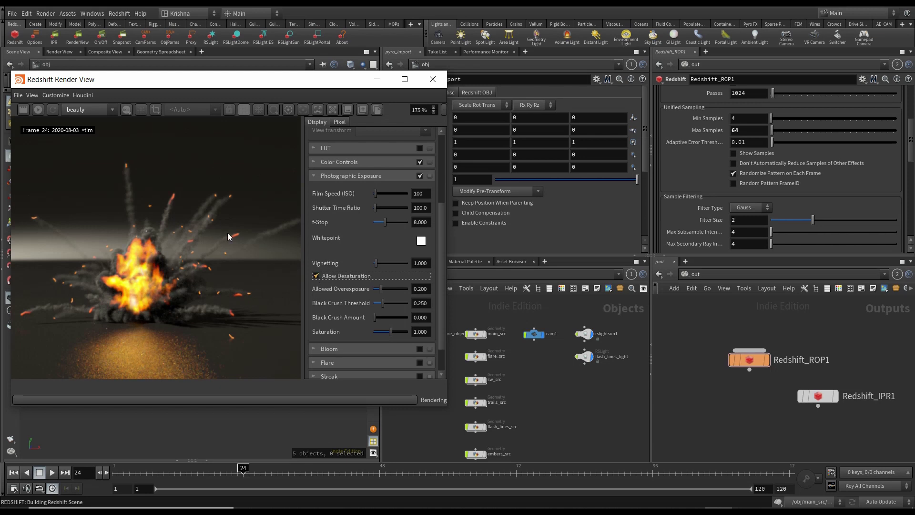
{"action": "left_click", "coordinate": [311, 178]}
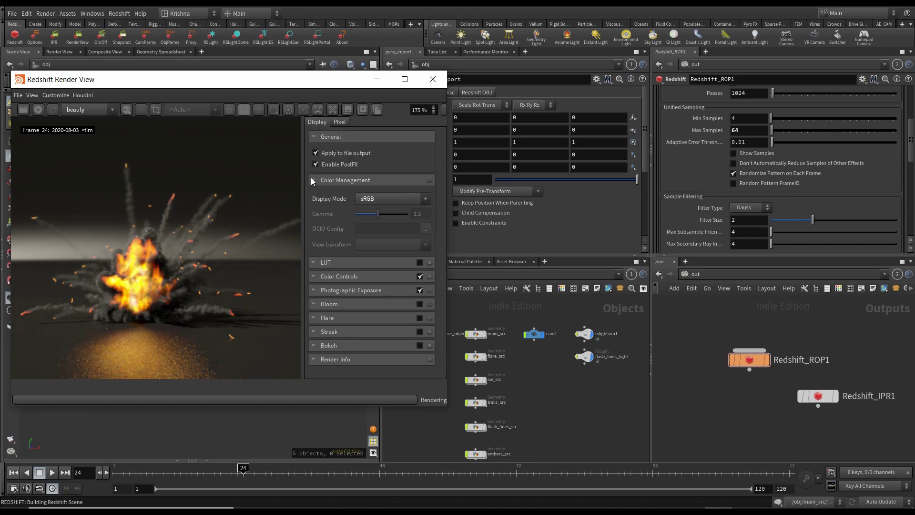
{"action": "left_click", "coordinate": [420, 304]}
{"action": "left_click", "coordinate": [327, 304]}
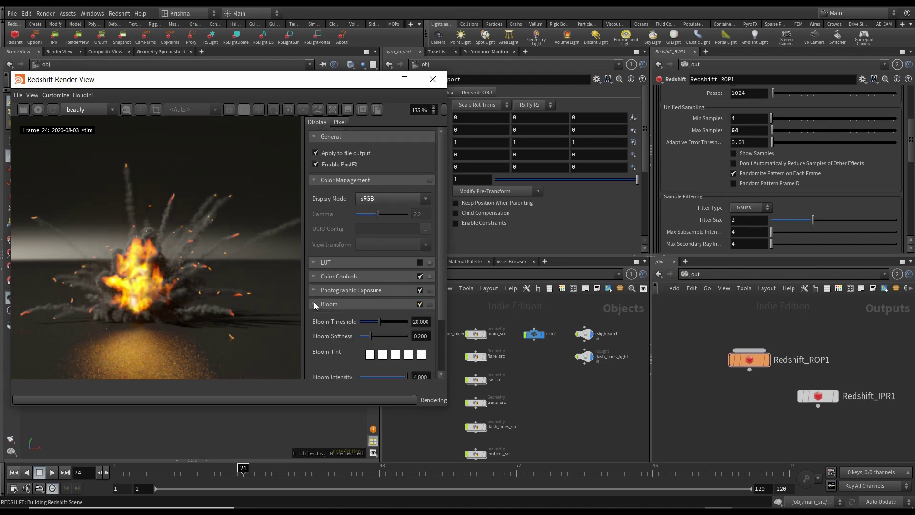
{"action": "scroll", "coordinate": [334, 319], "scroll_direction": "down", "scroll_amount": 2}
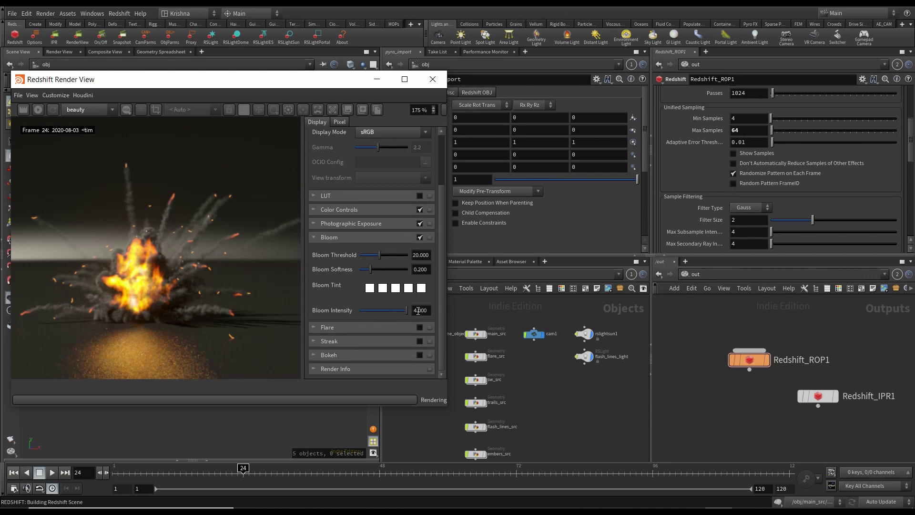
{"action": "left_click_drag", "start_coordinate": [418, 311], "coordinate": [409, 310]}
{"action": "left_click", "coordinate": [419, 237]}
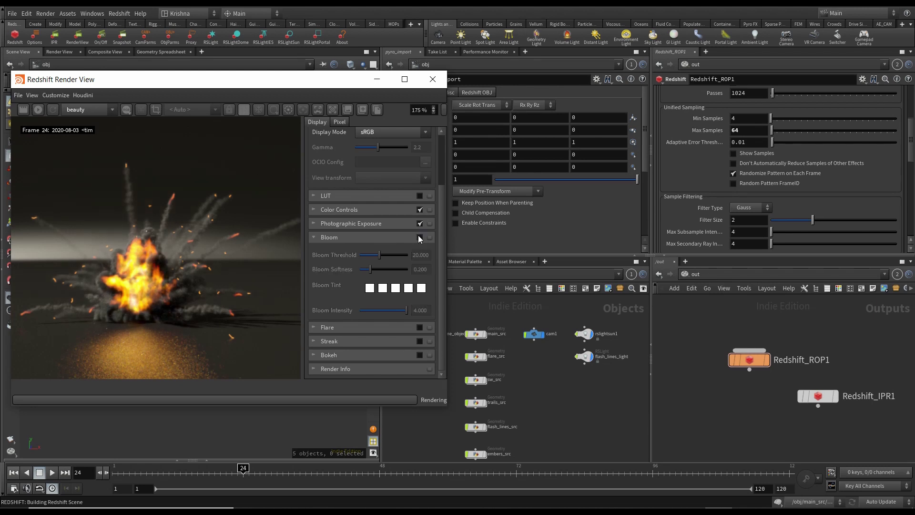
{"action": "left_click", "coordinate": [420, 237]}
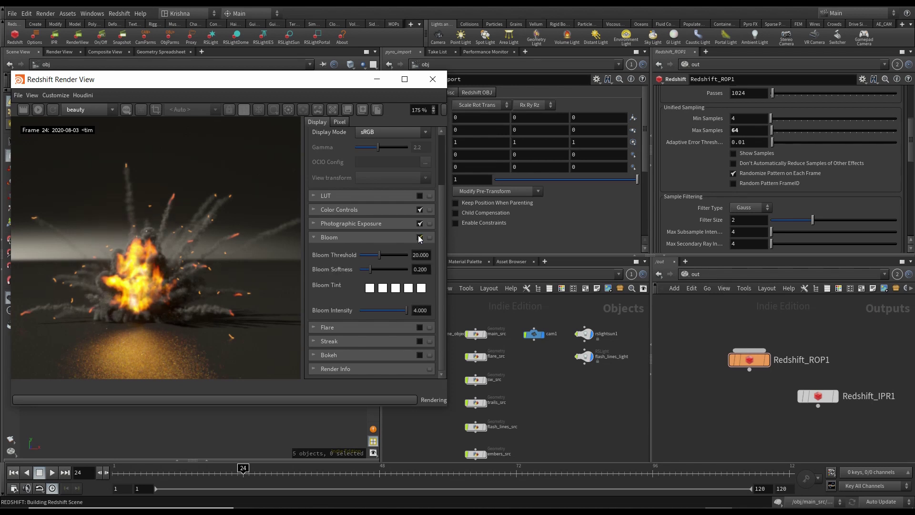
{"action": "left_click", "coordinate": [313, 238]}
Enable the Flare post effect, compare the render with it off and on, and collapse its settings.
{"action": "left_click", "coordinate": [420, 318]}
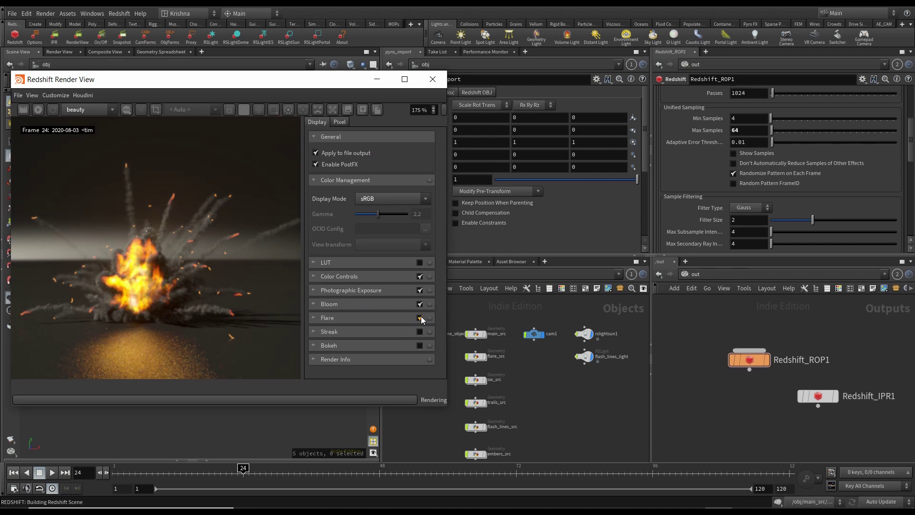
{"action": "left_click", "coordinate": [314, 318]}
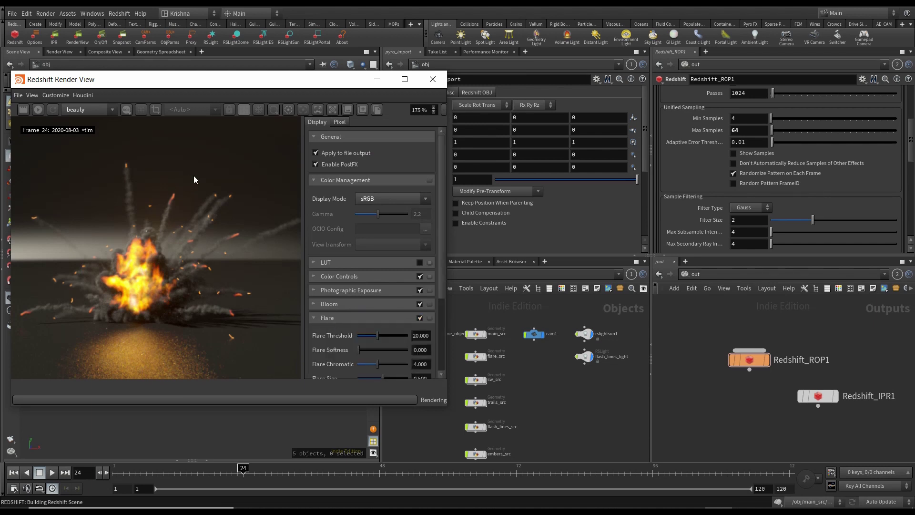
{"action": "left_click", "coordinate": [420, 318]}
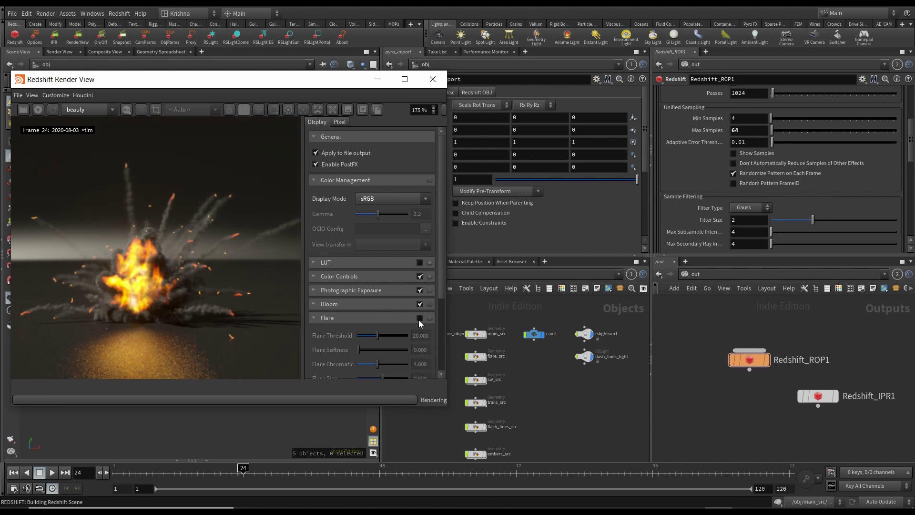
{"action": "left_click", "coordinate": [420, 318]}
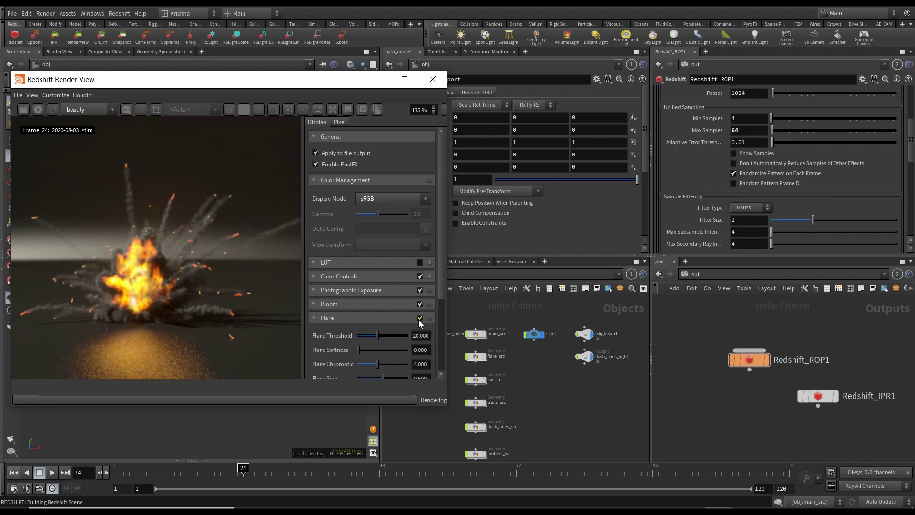
{"action": "left_click", "coordinate": [313, 318]}
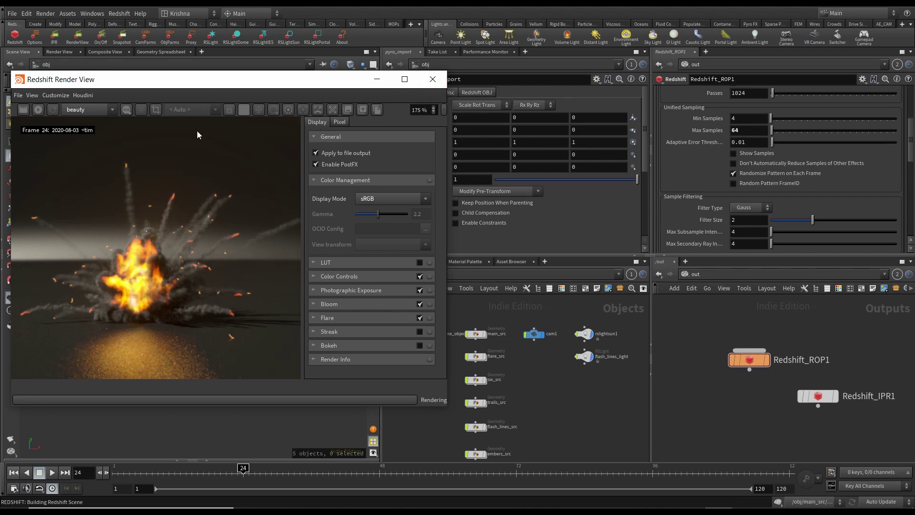
{"action": "left_click", "coordinate": [446, 110]}
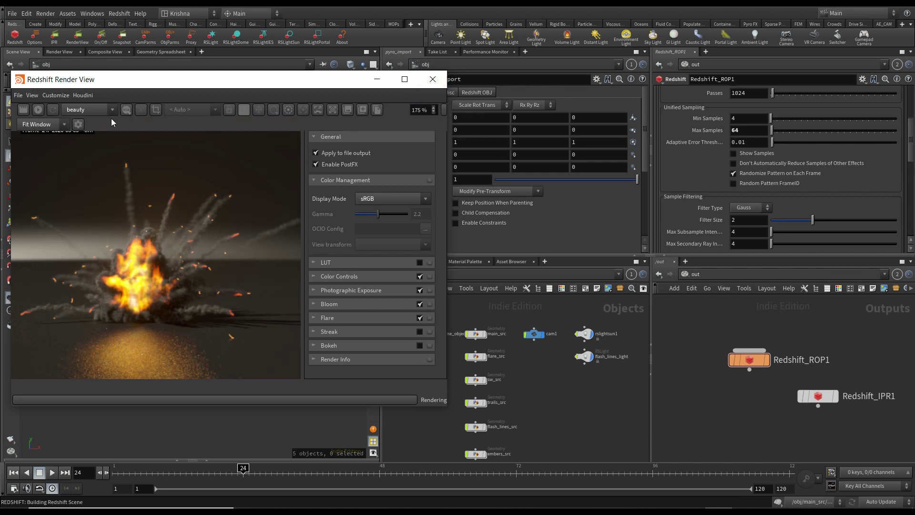
Hide the post effects panel and render the explosion at frame 48.
{"action": "left_click", "coordinate": [78, 123]}
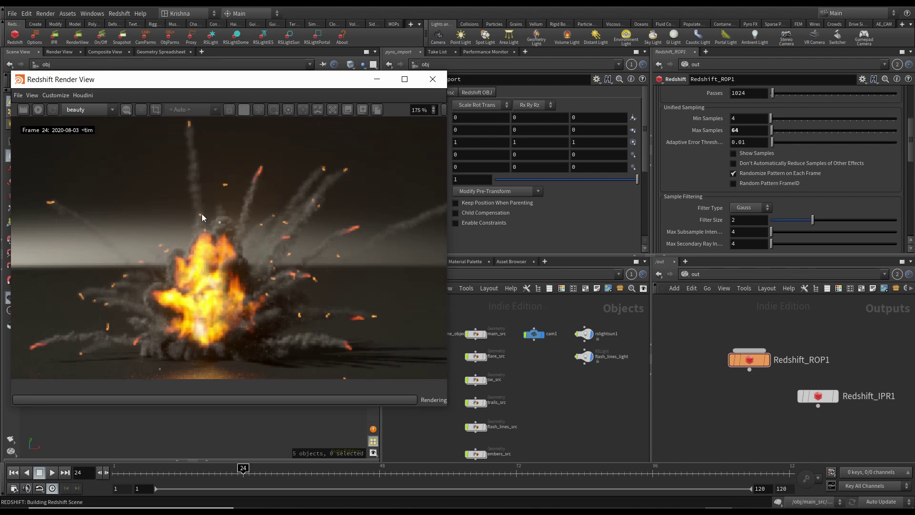
{"action": "scroll", "coordinate": [202, 213], "scroll_direction": "down", "scroll_amount": 3}
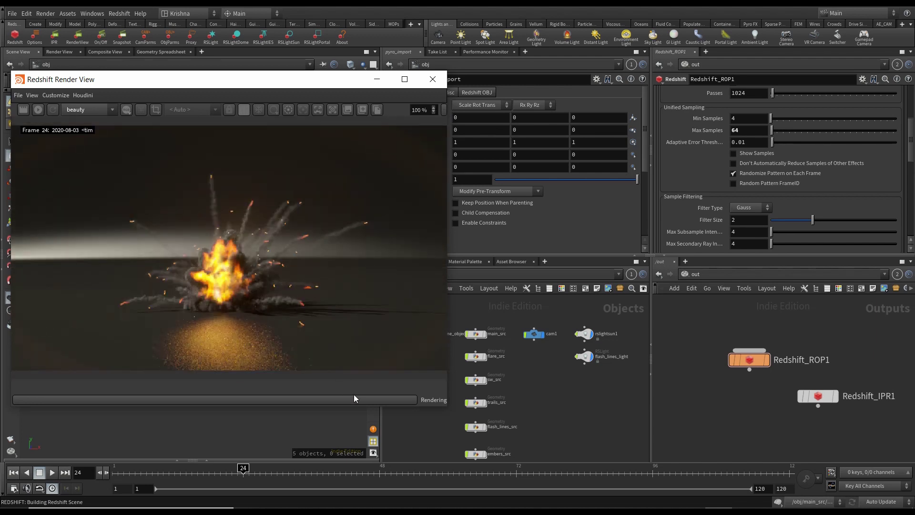
{"action": "left_click", "coordinate": [377, 471]}
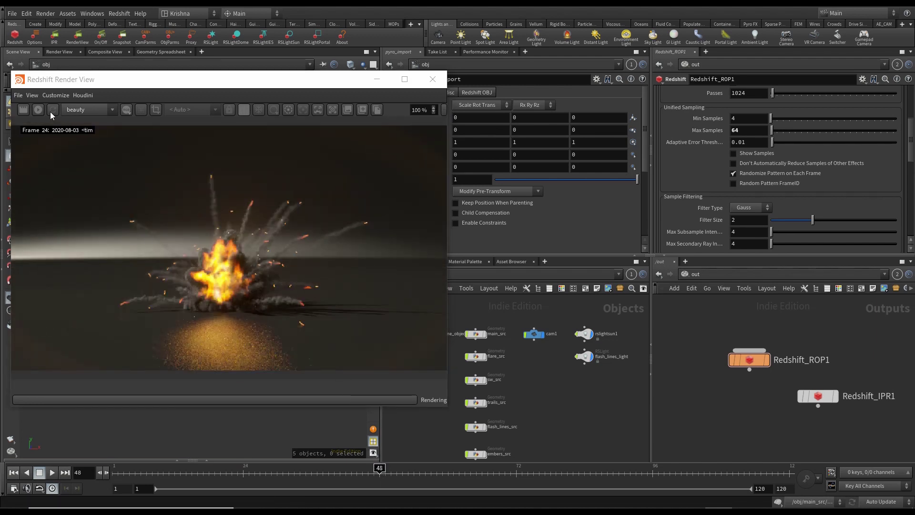
{"action": "left_click", "coordinate": [27, 110]}
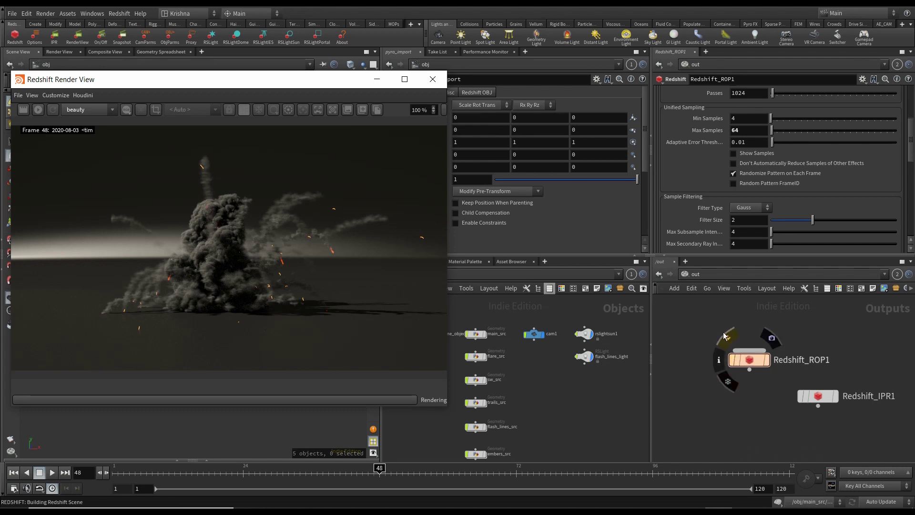
Bring up the ROP's Global Illumination settings, showing 64 brute-force GI rays.
{"action": "scroll", "coordinate": [707, 225], "scroll_direction": "up", "scroll_amount": 2}
{"action": "scroll", "coordinate": [707, 225], "scroll_direction": "up", "scroll_amount": 1}
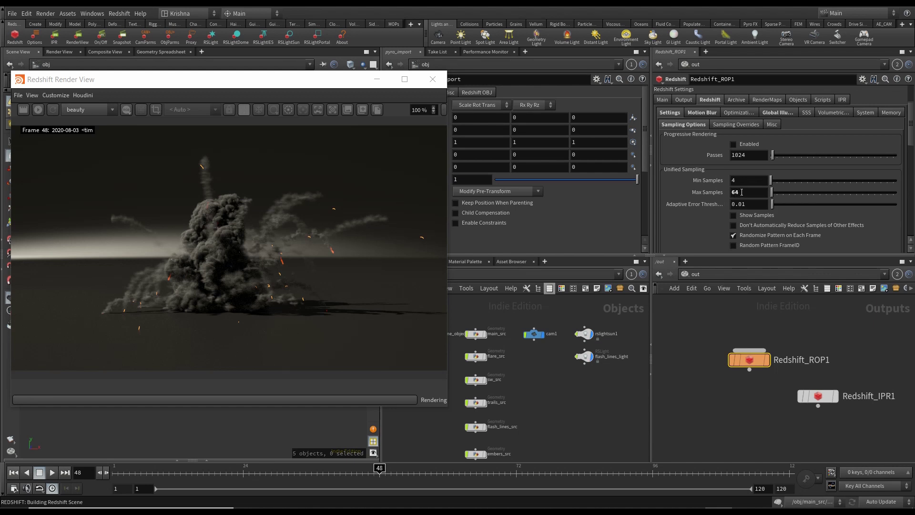
{"action": "left_click", "coordinate": [779, 112]}
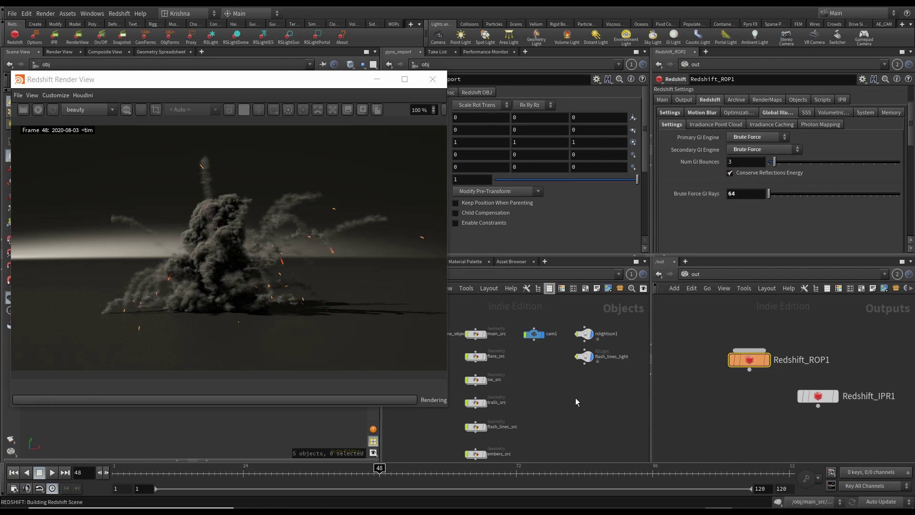
Select the rslightsun1 sun light and enable its sky shader.
{"action": "left_click_drag", "start_coordinate": [617, 316], "coordinate": [578, 338]}
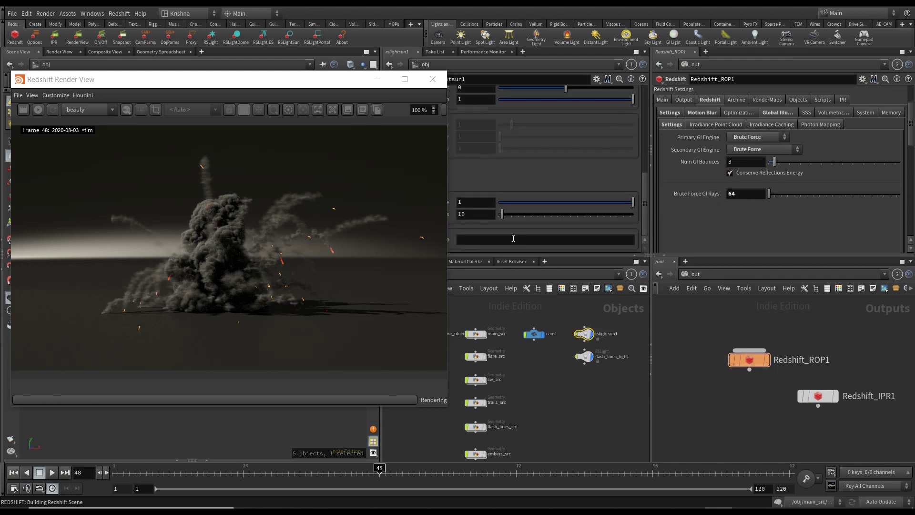
{"action": "scroll", "coordinate": [530, 189], "scroll_direction": "down", "scroll_amount": 3}
{"action": "scroll", "coordinate": [530, 191], "scroll_direction": "up", "scroll_amount": 5}
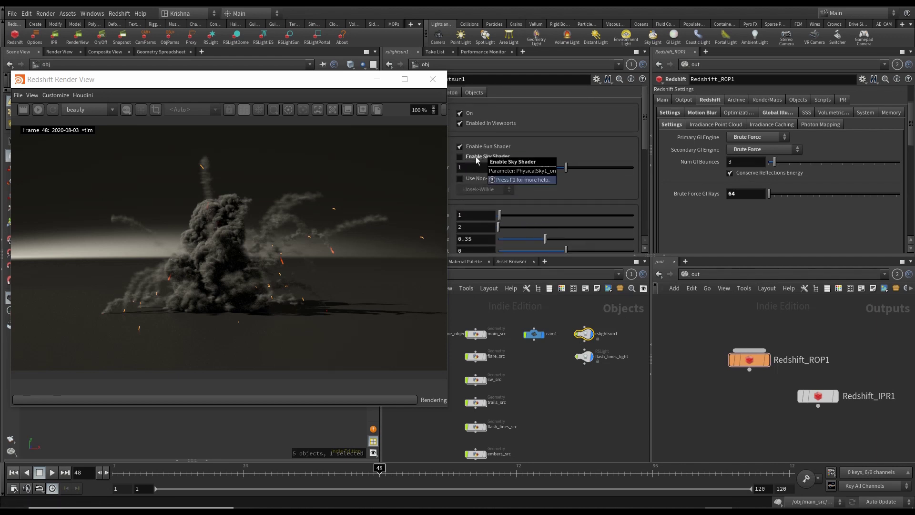
{"action": "left_click", "coordinate": [485, 156]}
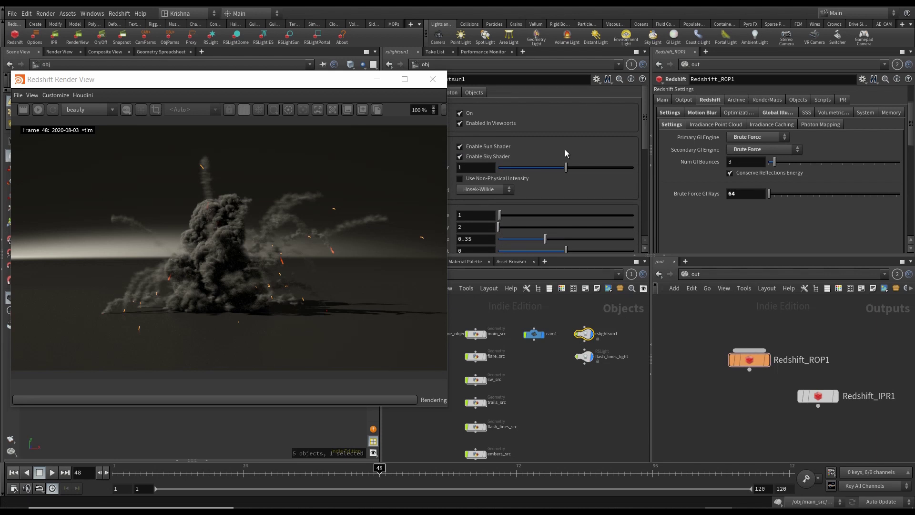
Set the sun light's Contribution Scale to 2 and Samples to 64, then save the scene.
{"action": "scroll", "coordinate": [556, 196], "scroll_direction": "down", "scroll_amount": 5}
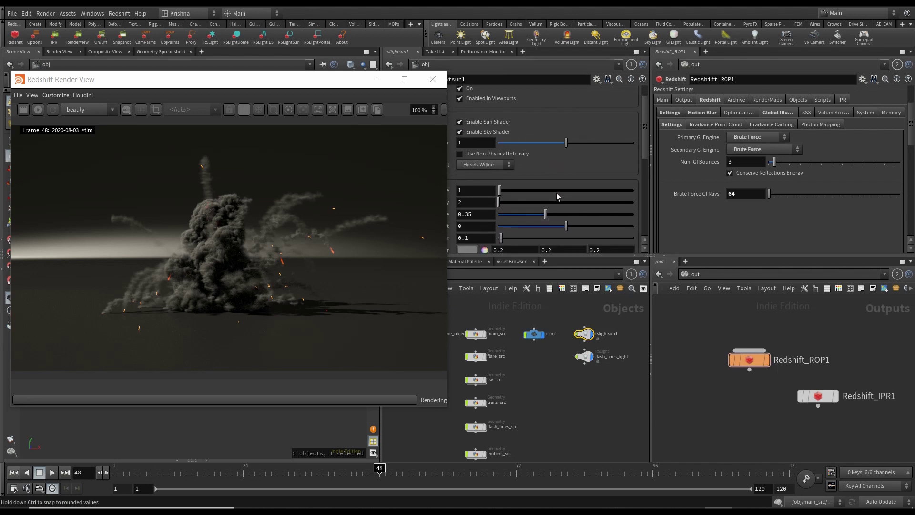
{"action": "scroll", "coordinate": [554, 211], "scroll_direction": "down", "scroll_amount": 2}
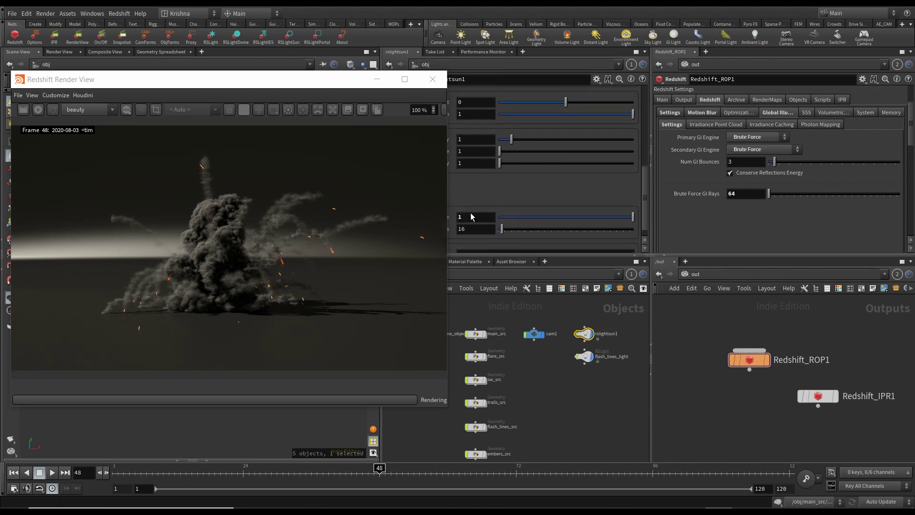
{"action": "left_click_drag", "start_coordinate": [336, 82], "coordinate": [293, 78]}
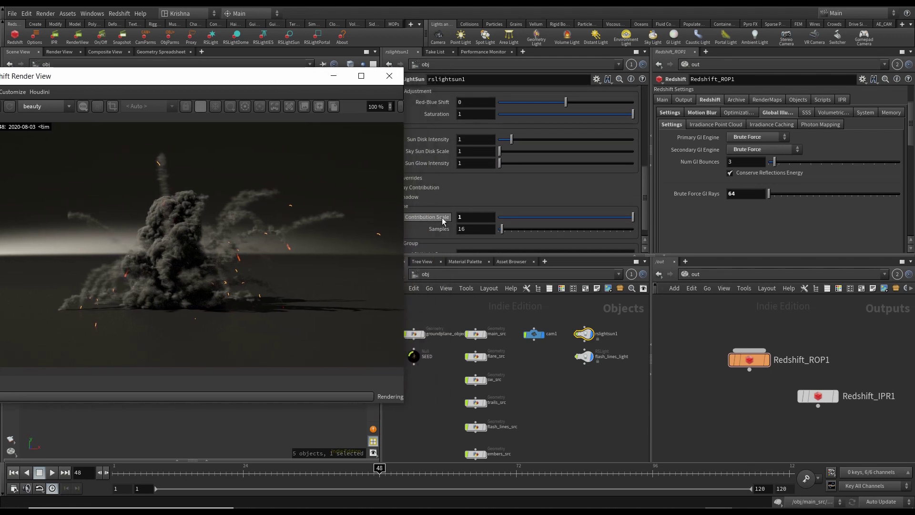
{"action": "double_click", "coordinate": [468, 218]}
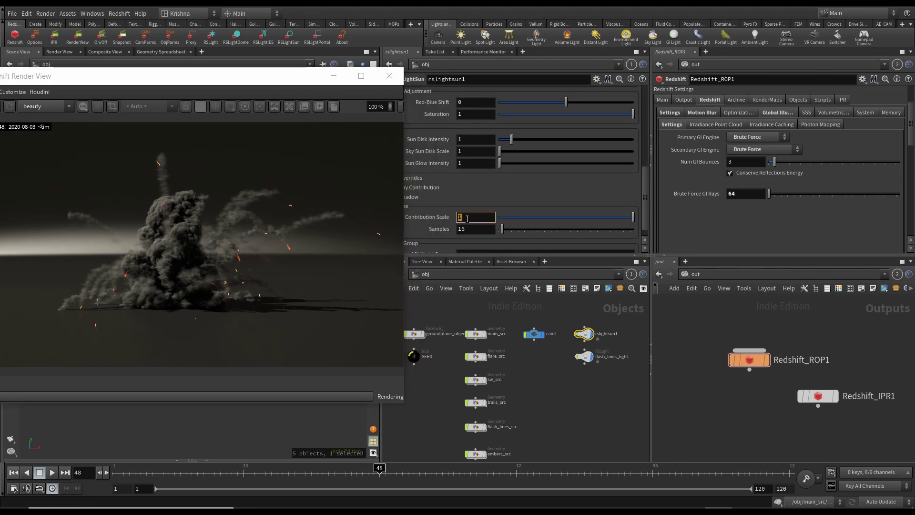
{"action": "type", "text": "2"}
{"action": "key", "text": "Return"}
{"action": "double_click", "coordinate": [473, 229]}
{"action": "type", "text": "64"}
{"action": "key", "text": "Return"}
{"action": "scroll", "coordinate": [544, 191], "scroll_direction": "down", "scroll_amount": 1}
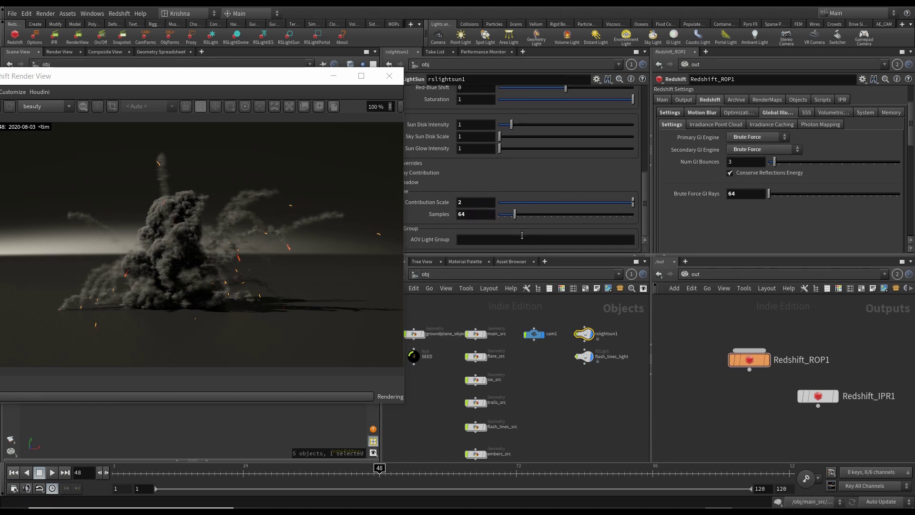
{"action": "key", "text": "ctrl+s"}
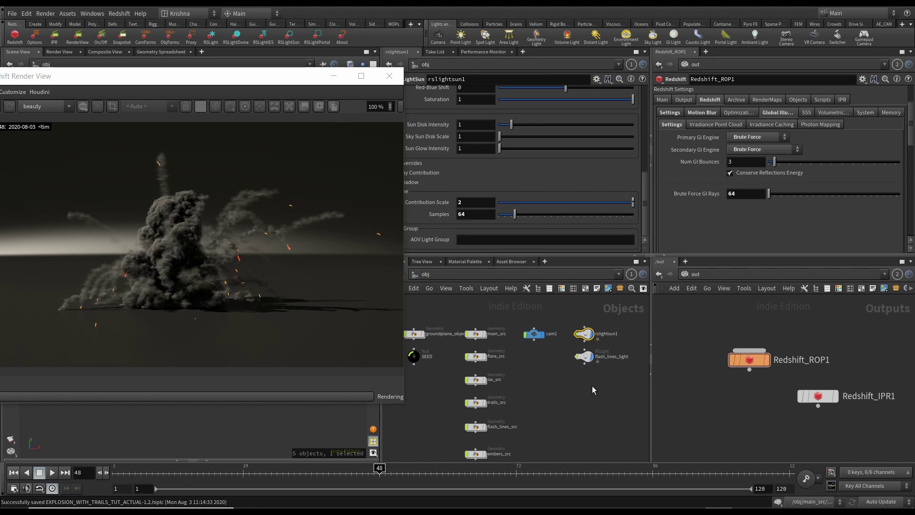
Add three AOV entries on Redshift_ROP1's AOV tab.
{"action": "scroll", "coordinate": [711, 206], "scroll_direction": "up", "scroll_amount": 4}
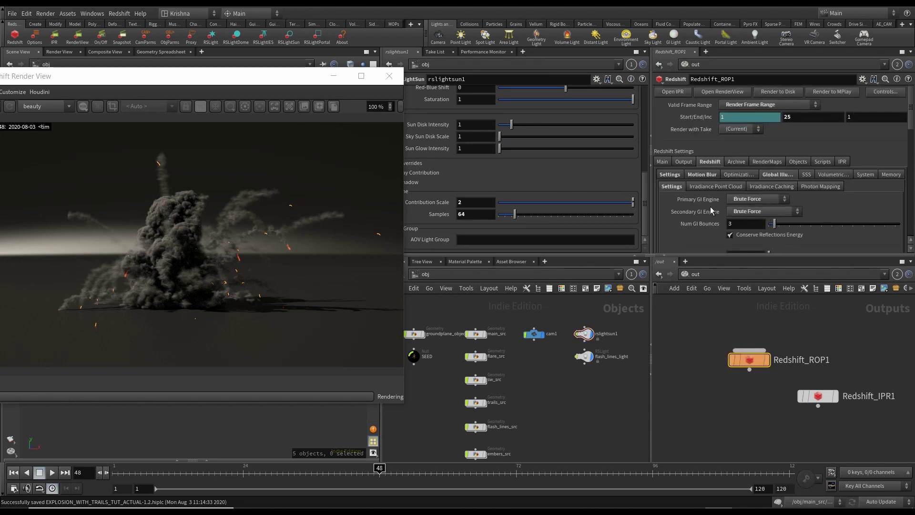
{"action": "left_click", "coordinate": [678, 165]}
{"action": "left_click", "coordinate": [693, 175]}
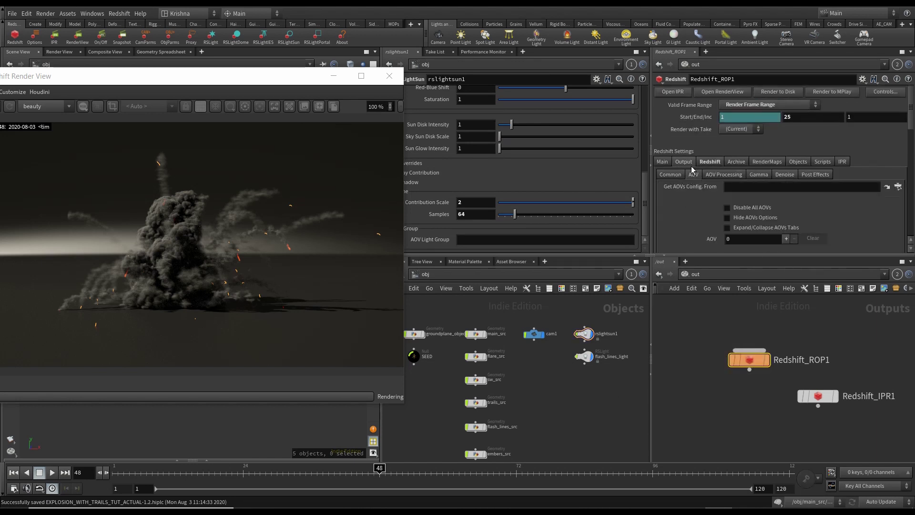
{"action": "scroll", "coordinate": [705, 186], "scroll_direction": "down", "scroll_amount": 3}
{"action": "left_click", "coordinate": [786, 165]}
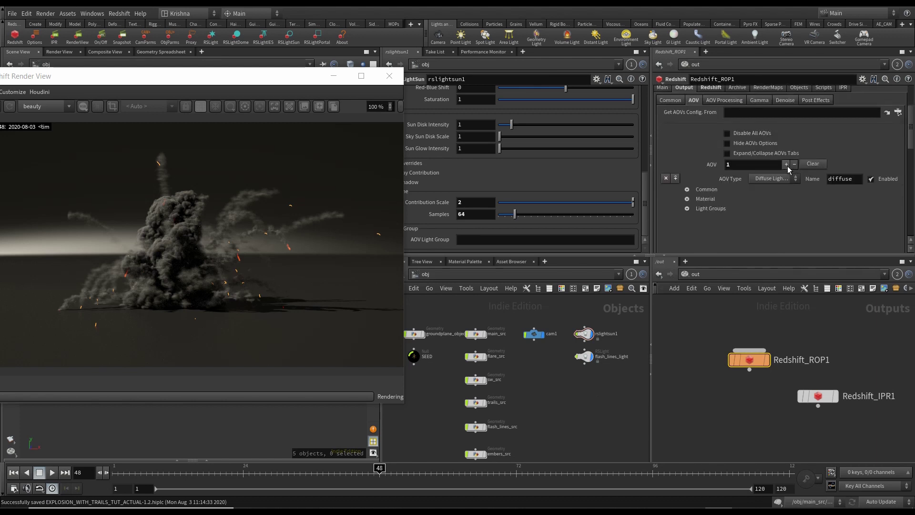
{"action": "left_click", "coordinate": [787, 164]}
{"action": "left_click", "coordinate": [786, 164]}
Set the AOV types to Volume Fog Emission, Volume Lighting and Emission, then frame all nodes.
{"action": "scroll", "coordinate": [760, 210], "scroll_direction": "down", "scroll_amount": 2}
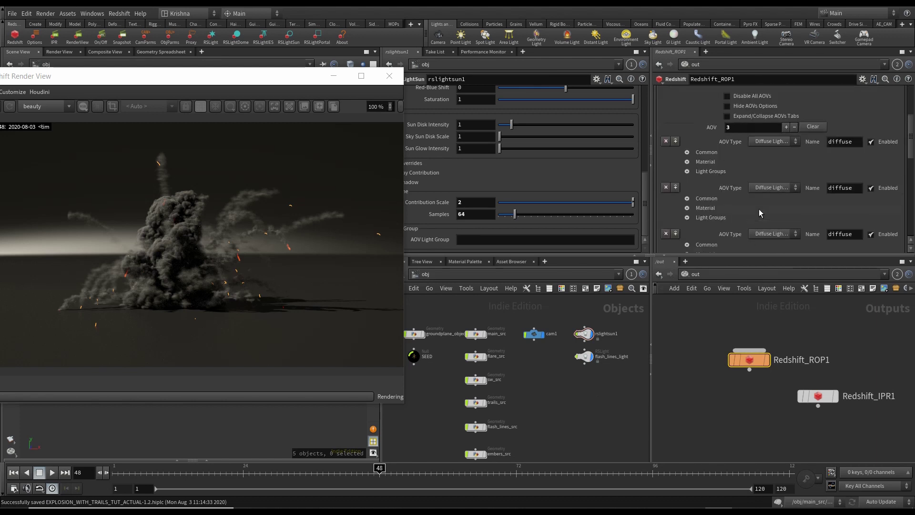
{"action": "left_click", "coordinate": [777, 142]}
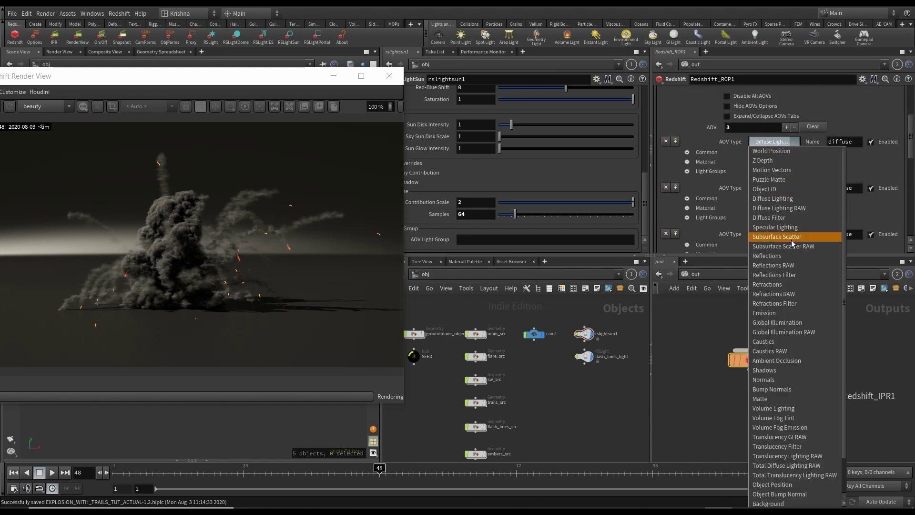
{"action": "left_click", "coordinate": [799, 428]}
{"action": "left_click", "coordinate": [783, 179]}
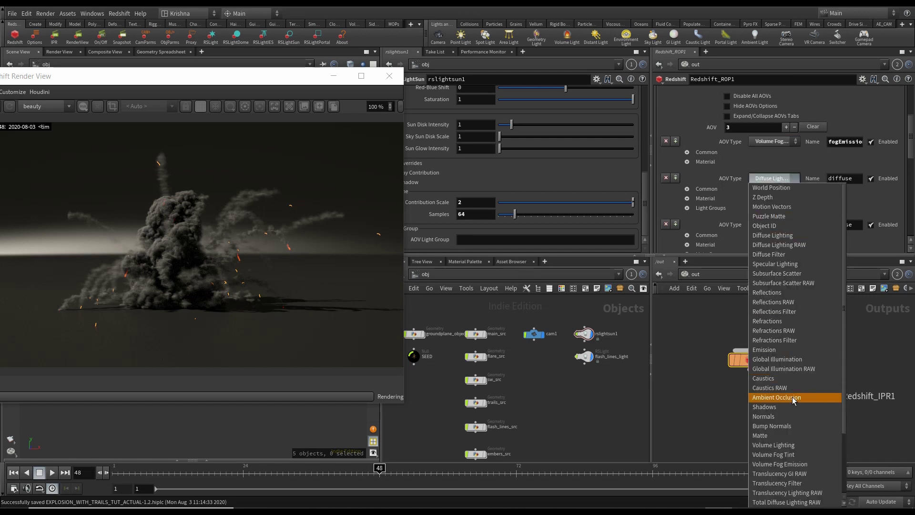
{"action": "left_click", "coordinate": [787, 445]}
{"action": "left_click", "coordinate": [778, 224]}
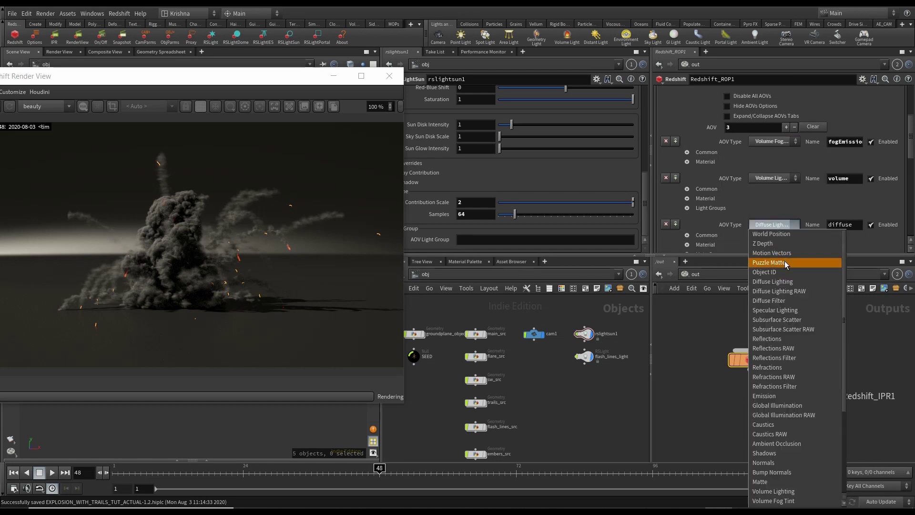
{"action": "left_click", "coordinate": [787, 395]}
{"action": "key", "text": "h"}
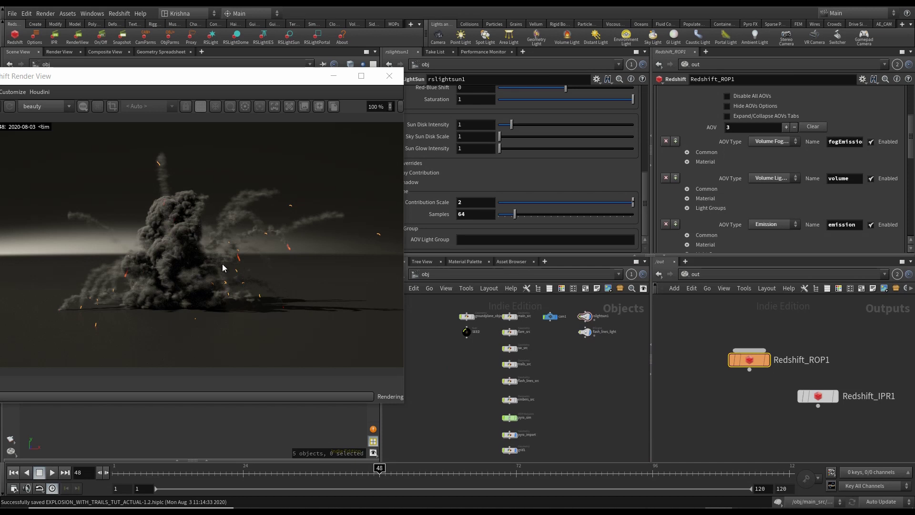
Select embers_src, open the Redshift render view, reposition it and close its Display settings.
{"action": "scroll", "coordinate": [517, 373], "scroll_direction": "up", "scroll_amount": 5}
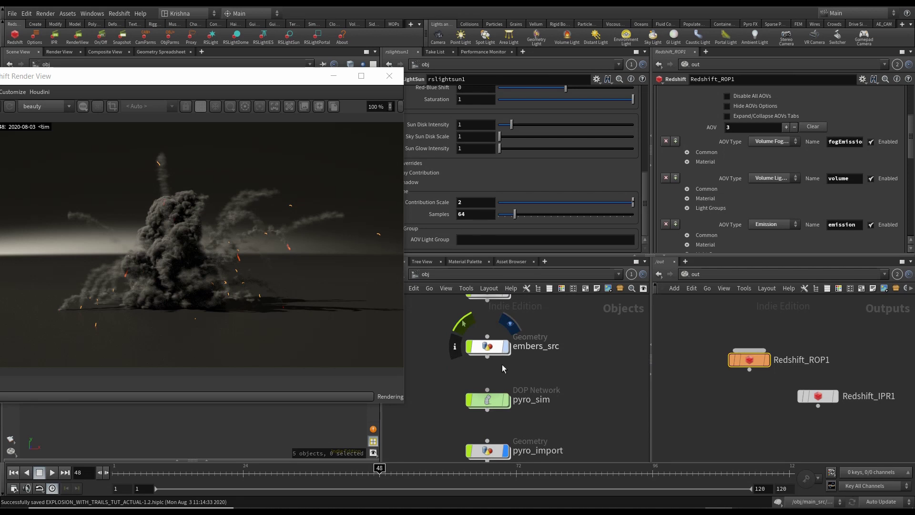
{"action": "left_click", "coordinate": [496, 352]}
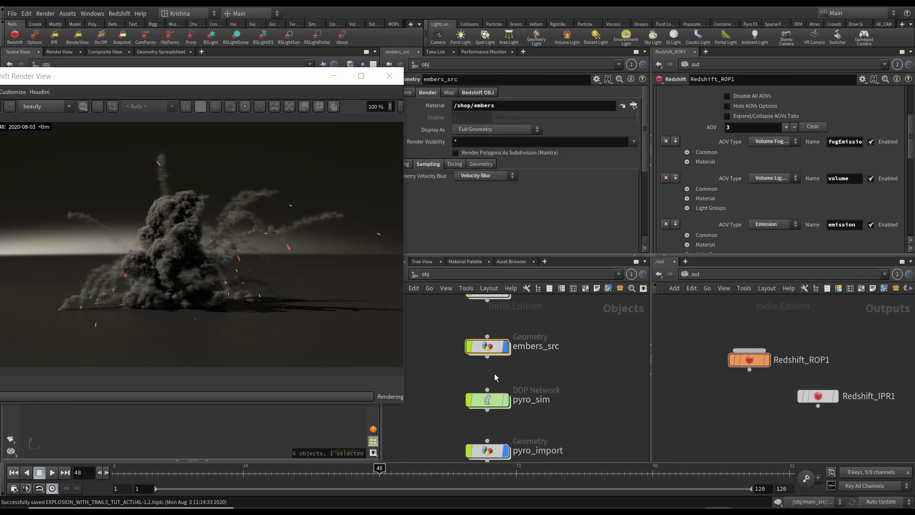
{"action": "scroll", "coordinate": [744, 190], "scroll_direction": "up", "scroll_amount": 3}
{"action": "scroll", "coordinate": [738, 188], "scroll_direction": "up", "scroll_amount": 3}
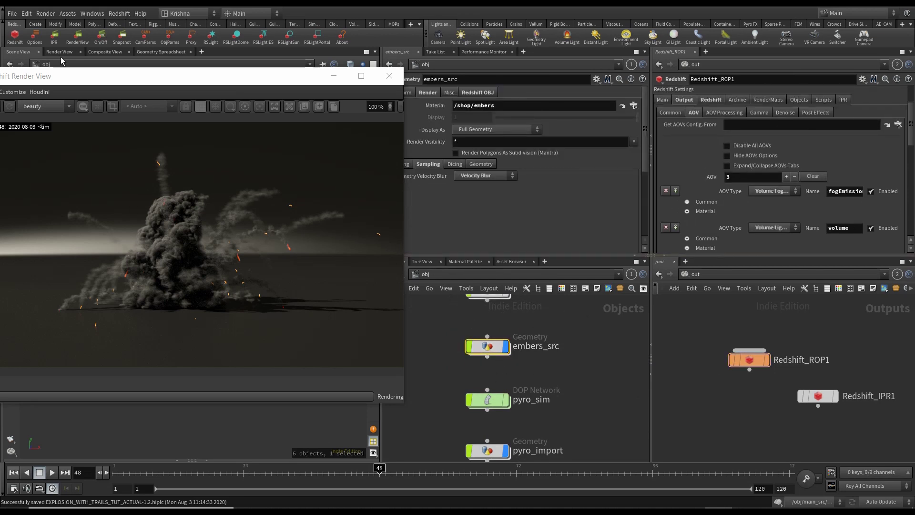
{"action": "left_click", "coordinate": [13, 14]}
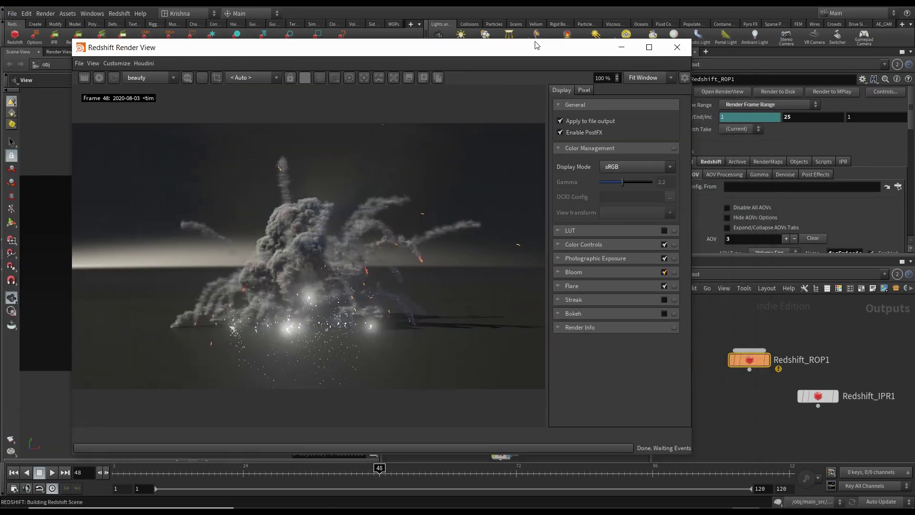
{"action": "left_click_drag", "start_coordinate": [552, 47], "coordinate": [495, 39]}
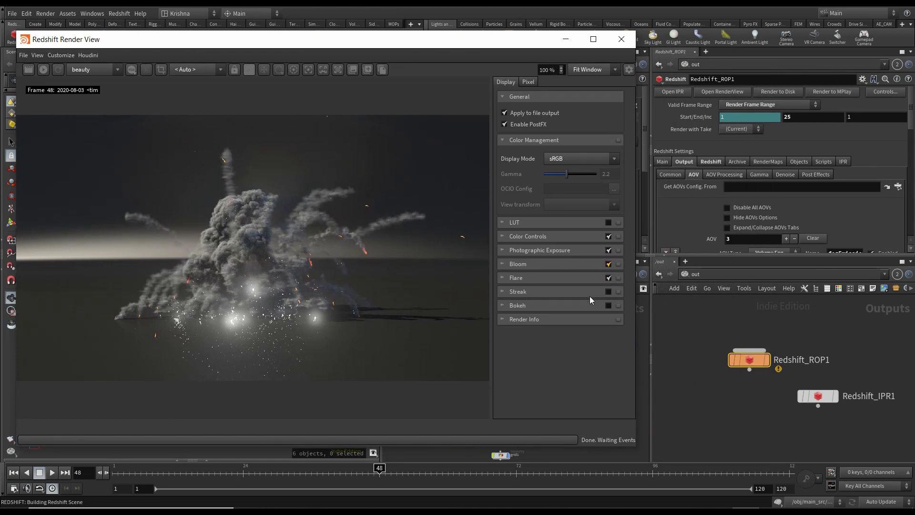
{"action": "left_click", "coordinate": [626, 73]}
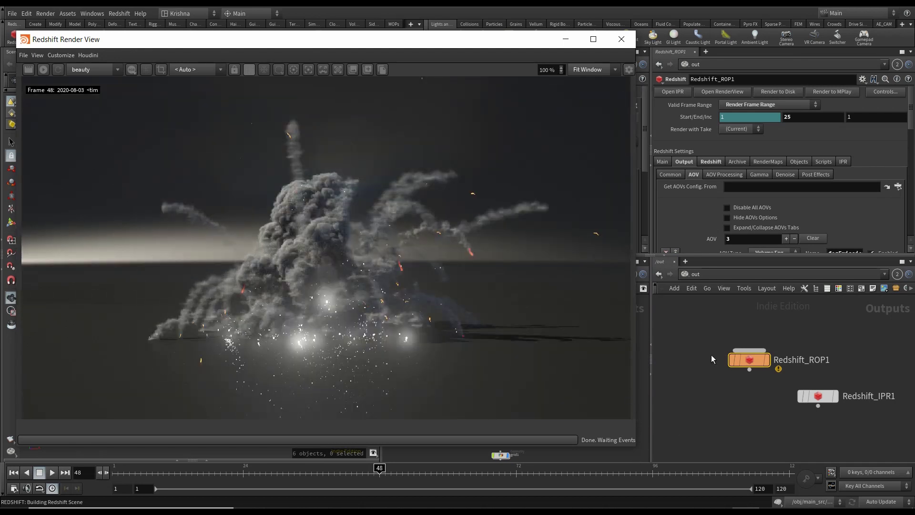
In /shop, change the embers RS Incandescent shader's Intensity Multiplier from 1000 to 1.
{"action": "left_click", "coordinate": [695, 275]}
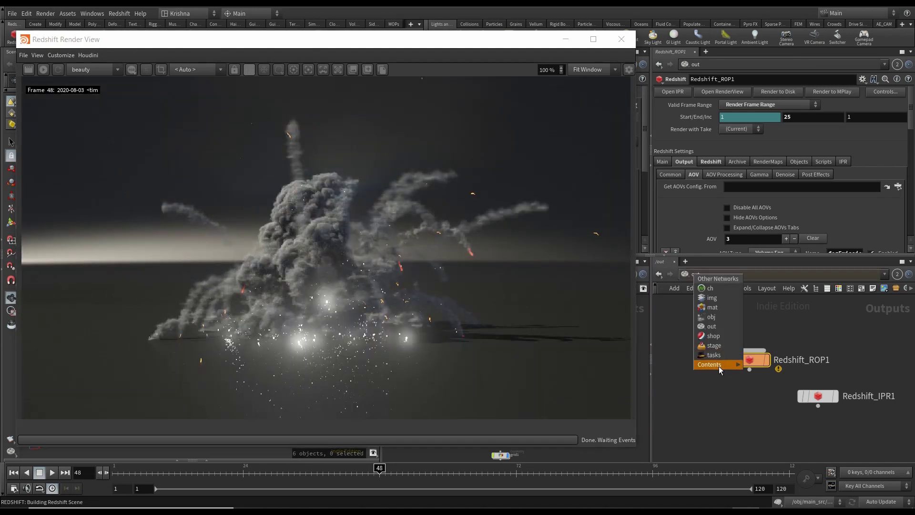
{"action": "left_click", "coordinate": [717, 336]}
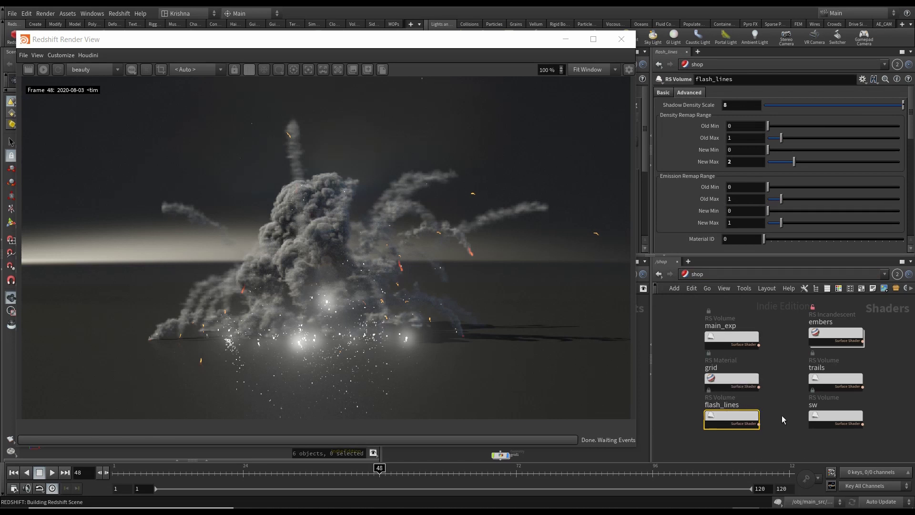
{"action": "left_click", "coordinate": [814, 336]}
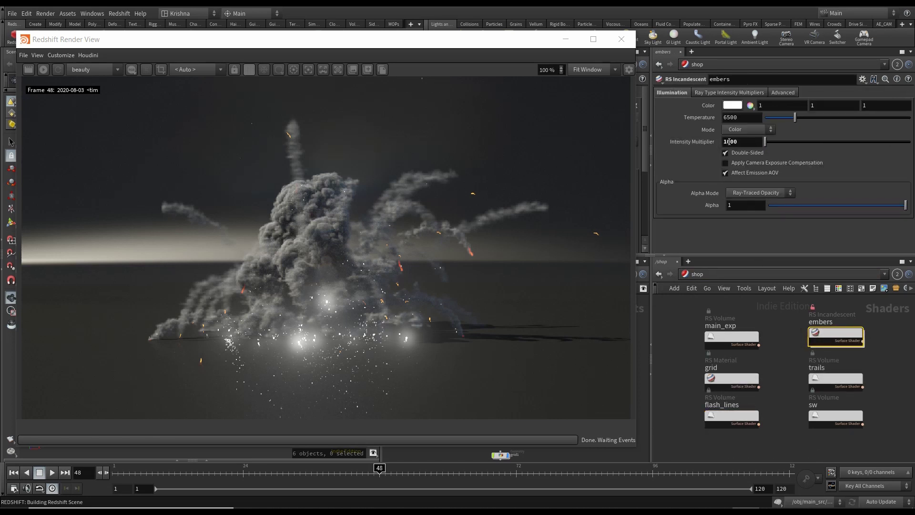
{"action": "left_click", "coordinate": [32, 72]}
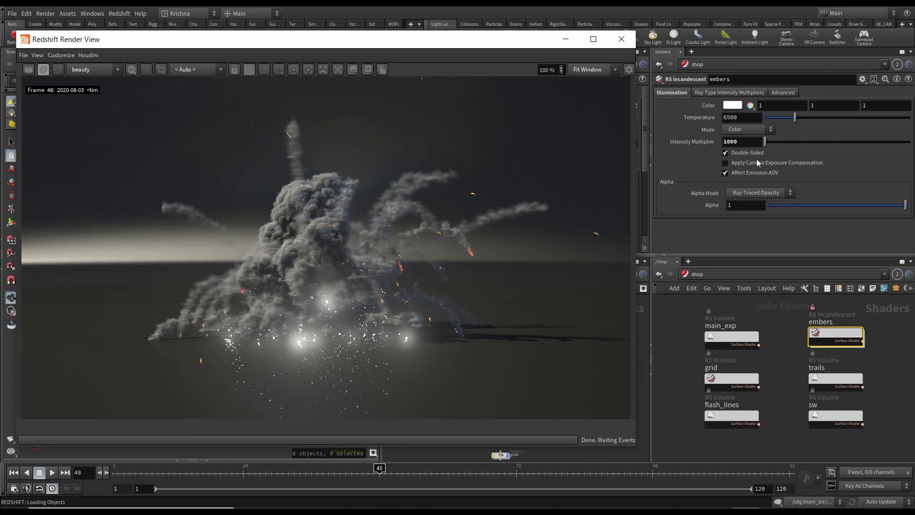
{"action": "left_click", "coordinate": [752, 142]}
{"action": "key", "text": "BackSpace"}
{"action": "key", "text": "BackSpace"}
{"action": "key", "text": "BackSpace"}
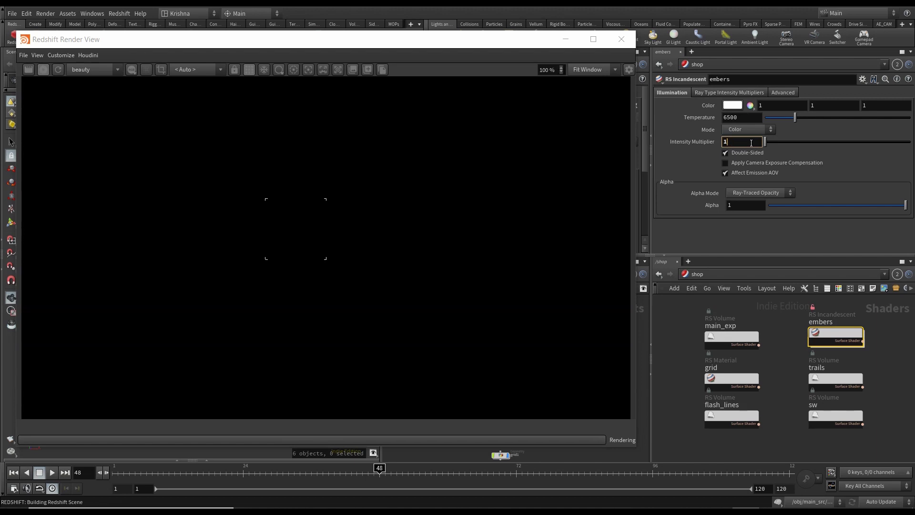
{"action": "key", "text": "Return"}
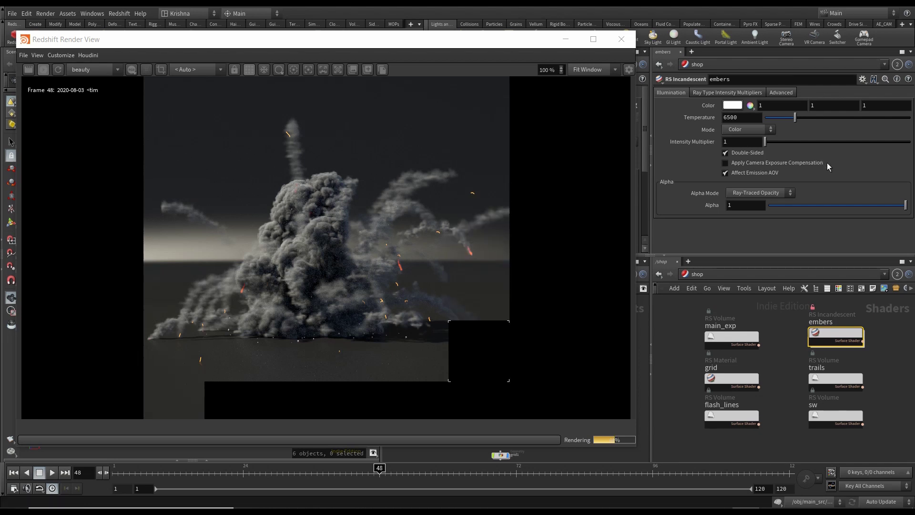
Inside embers' redshift_vopnet1, drag the white end key off RSRamp1 so it tops out at yellow.
{"action": "double_click", "coordinate": [838, 336]}
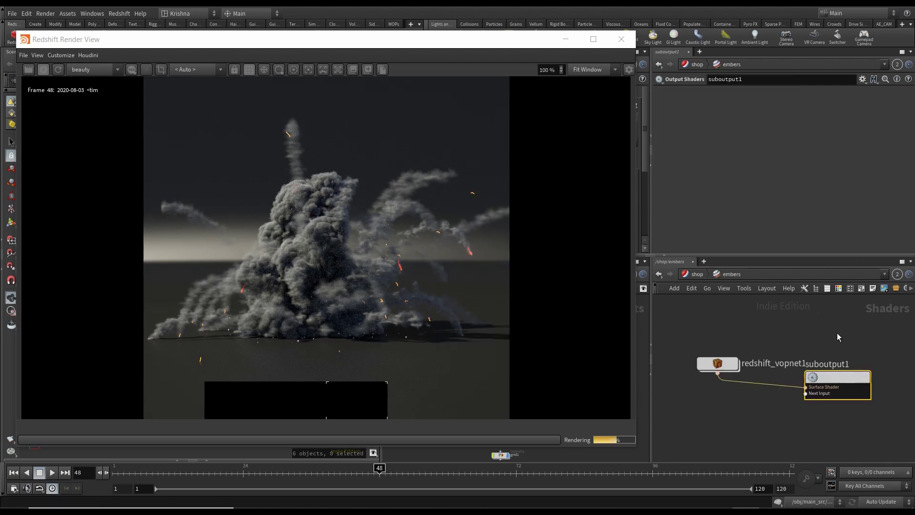
{"action": "left_click", "coordinate": [713, 368]}
{"action": "double_click", "coordinate": [714, 368]}
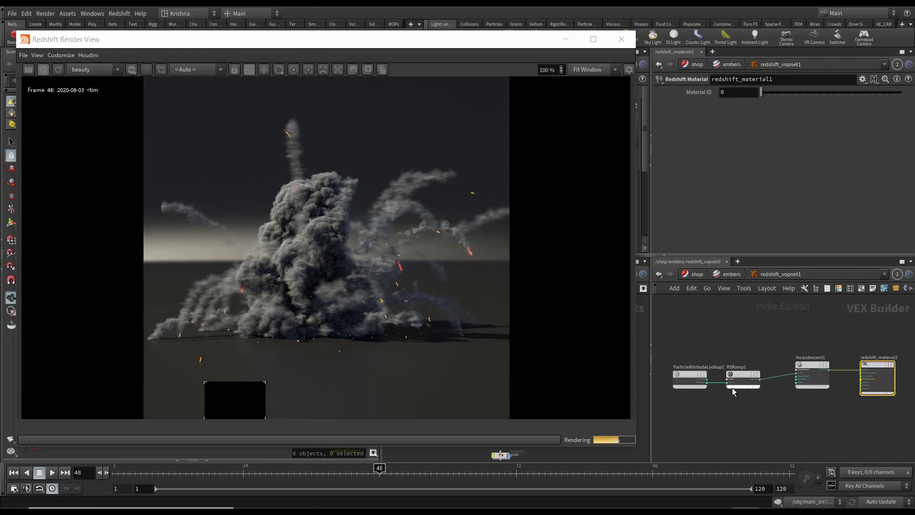
{"action": "left_click", "coordinate": [742, 377]}
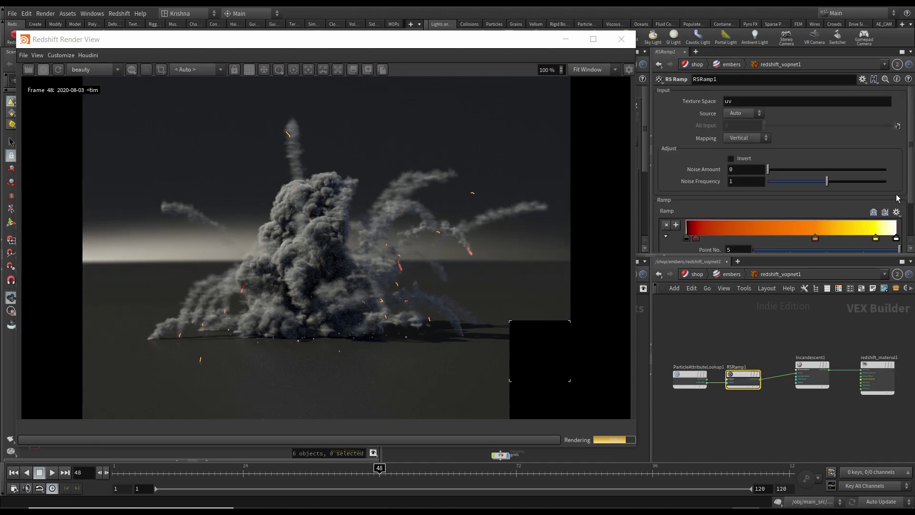
{"action": "scroll", "coordinate": [870, 233], "scroll_direction": "down", "scroll_amount": 3}
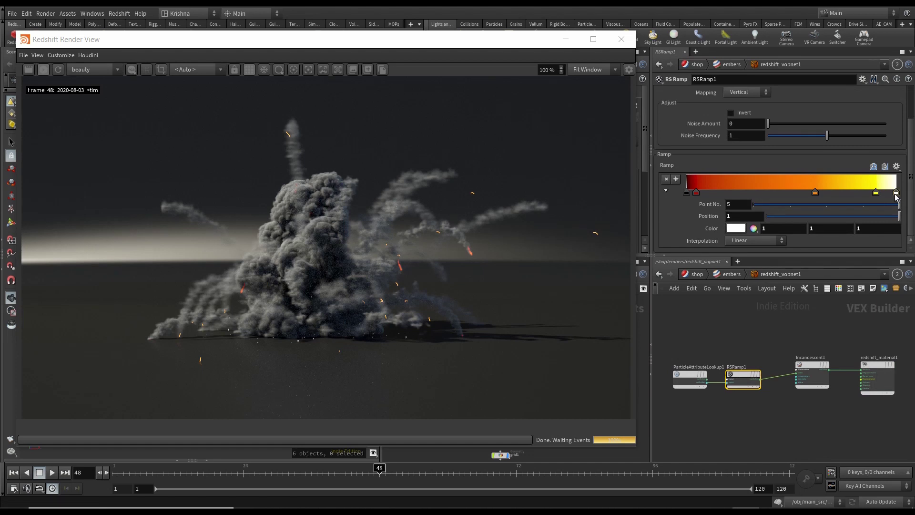
{"action": "left_click_drag", "start_coordinate": [896, 193], "coordinate": [896, 284]}
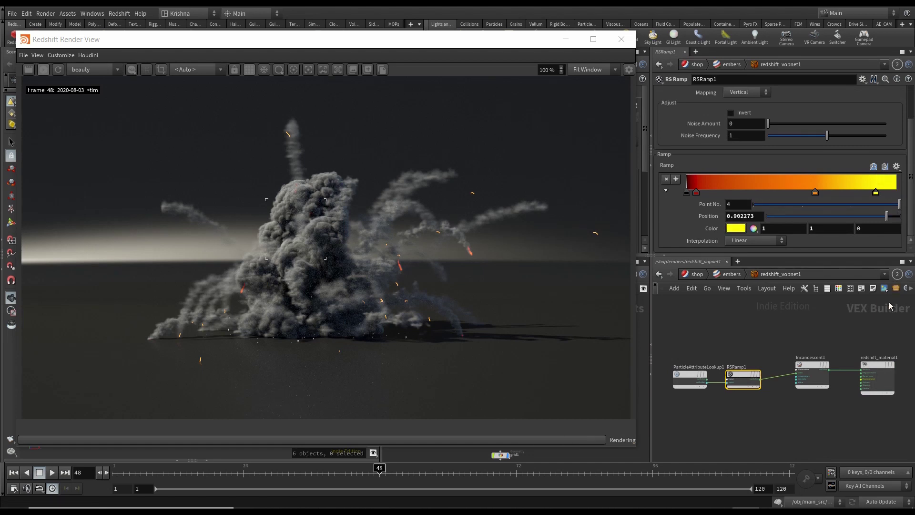
{"action": "scroll", "coordinate": [357, 324], "scroll_direction": "up", "scroll_amount": 5}
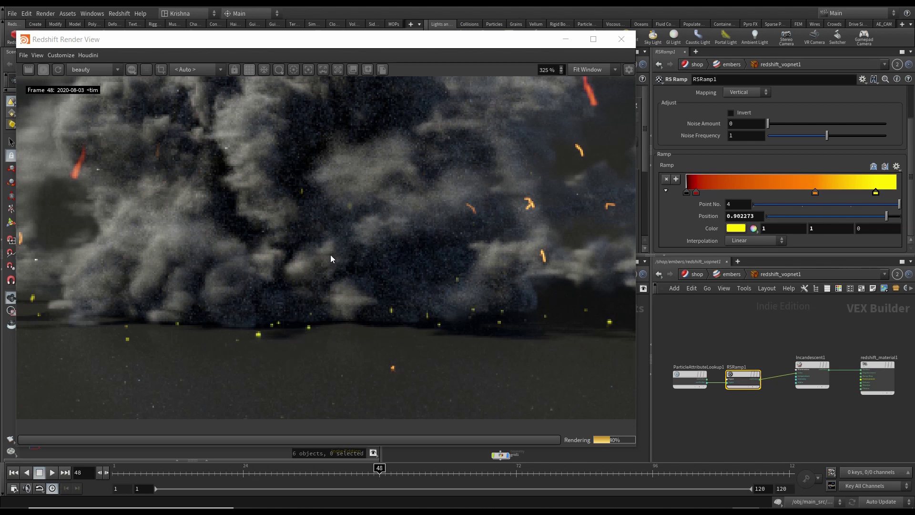
{"action": "scroll", "coordinate": [330, 256], "scroll_direction": "down", "scroll_amount": 5}
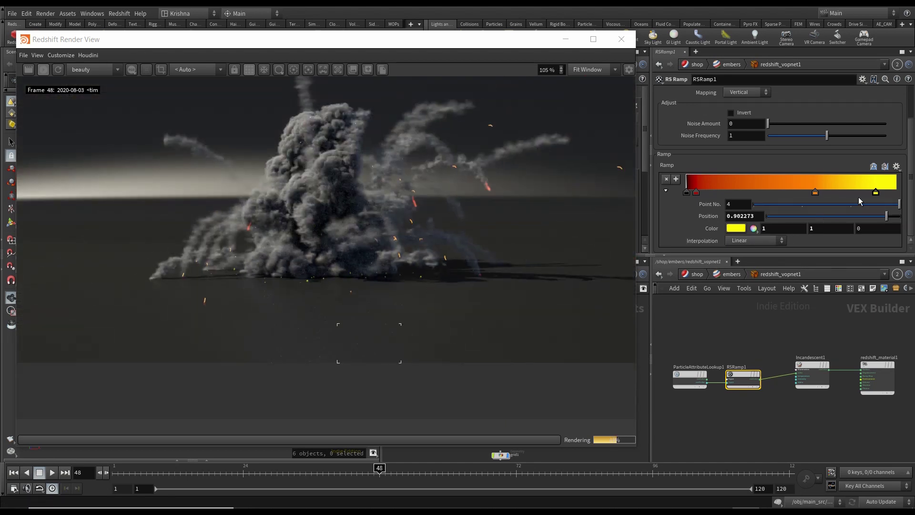
Recolour RSRamp1's last key at 0.902 to orange (1, 0.388, 0, FF6200).
{"action": "left_click", "coordinate": [738, 231]}
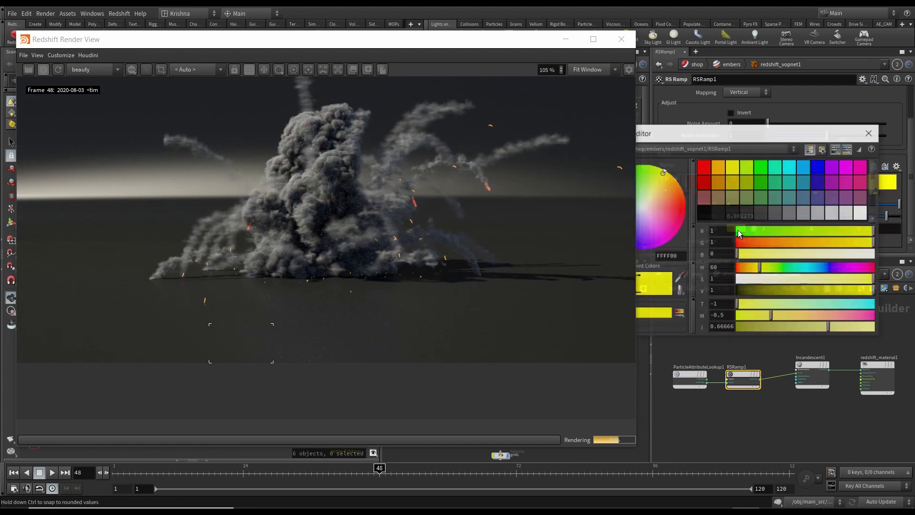
{"action": "left_click", "coordinate": [790, 243]}
{"action": "left_click", "coordinate": [870, 133]}
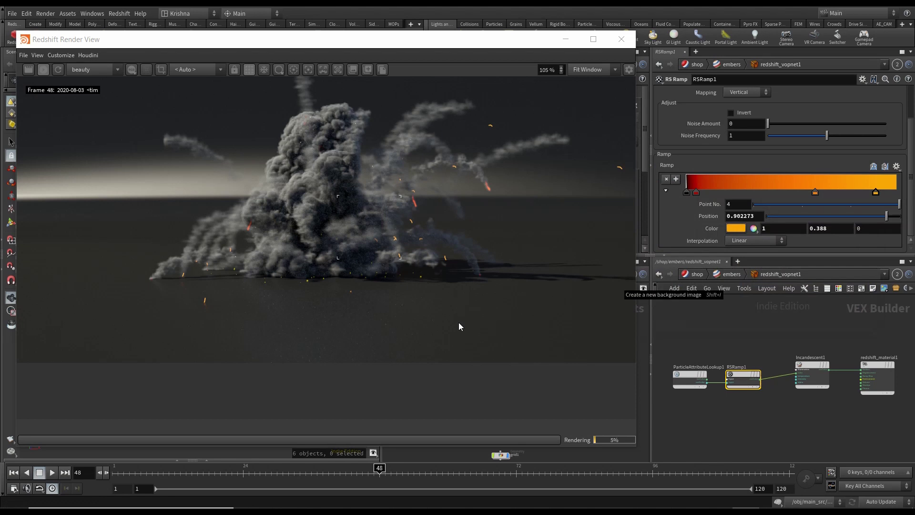
{"action": "scroll", "coordinate": [294, 262], "scroll_direction": "up", "scroll_amount": 5}
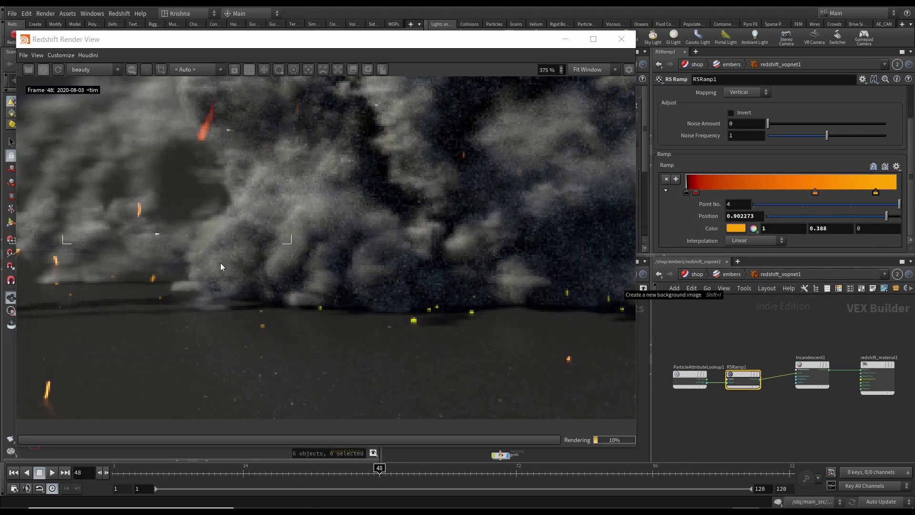
{"action": "scroll", "coordinate": [220, 262], "scroll_direction": "down", "scroll_amount": 3}
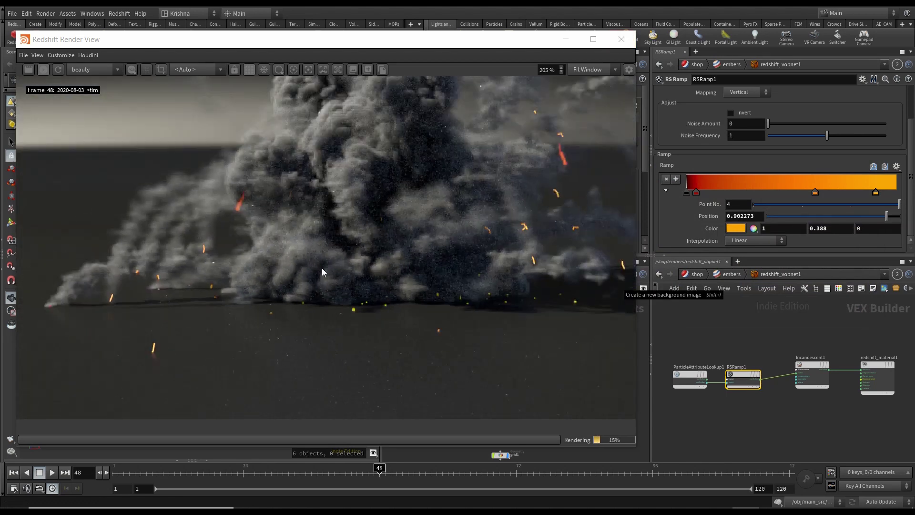
{"action": "scroll", "coordinate": [227, 262], "scroll_direction": "down", "scroll_amount": 2}
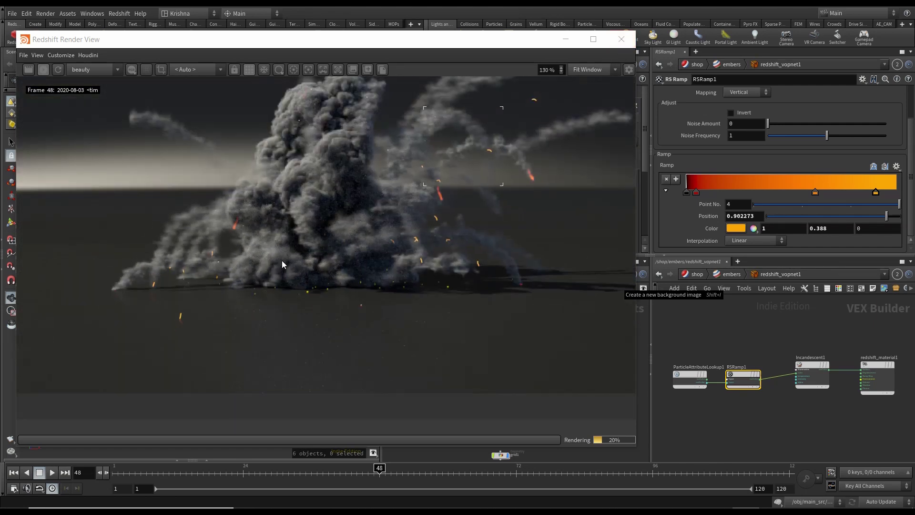
{"action": "scroll", "coordinate": [295, 258], "scroll_direction": "up", "scroll_amount": 5}
{"action": "scroll", "coordinate": [333, 287], "scroll_direction": "down", "scroll_amount": 4}
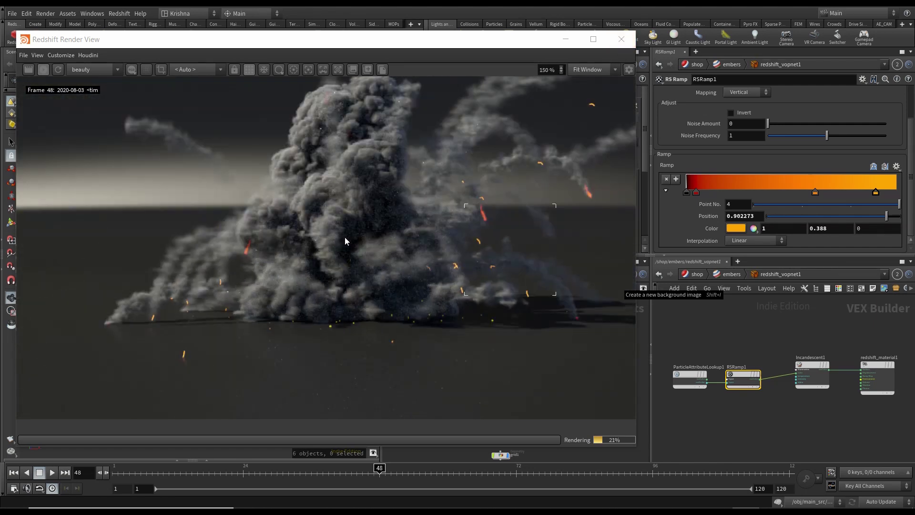